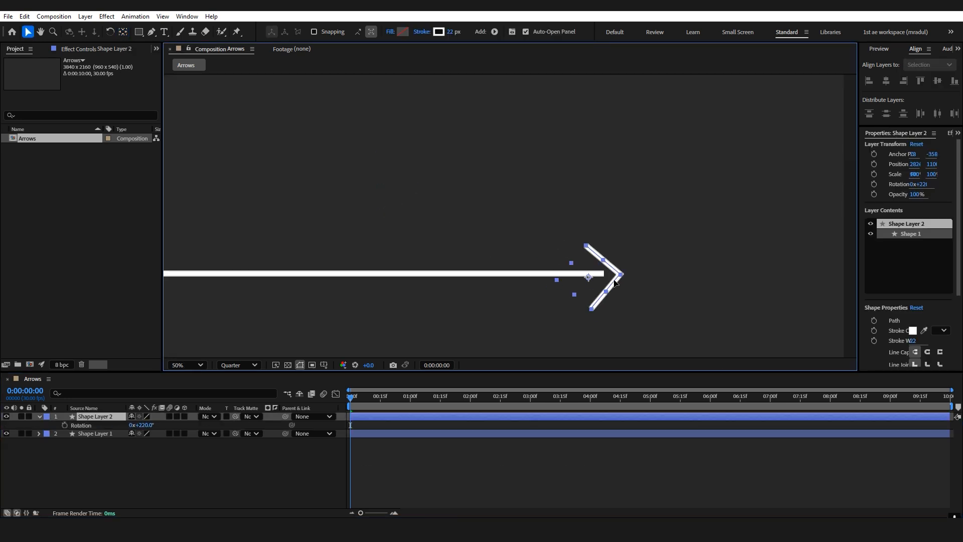
Move the arrowhead onto the right end of the horizontal line to complete the arrow.
left_click(201, 464)
left_click_drag(615, 282, 505, 207)
scroll(602, 276, "up", 1)
left_click(103, 417)
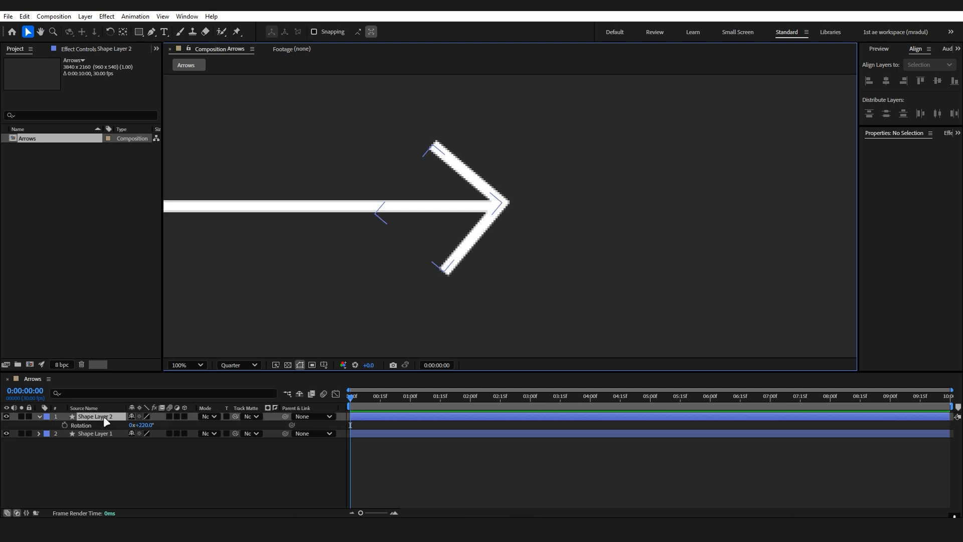
key("g")
left_click(453, 261)
left_click(270, 475)
key("shift+/")
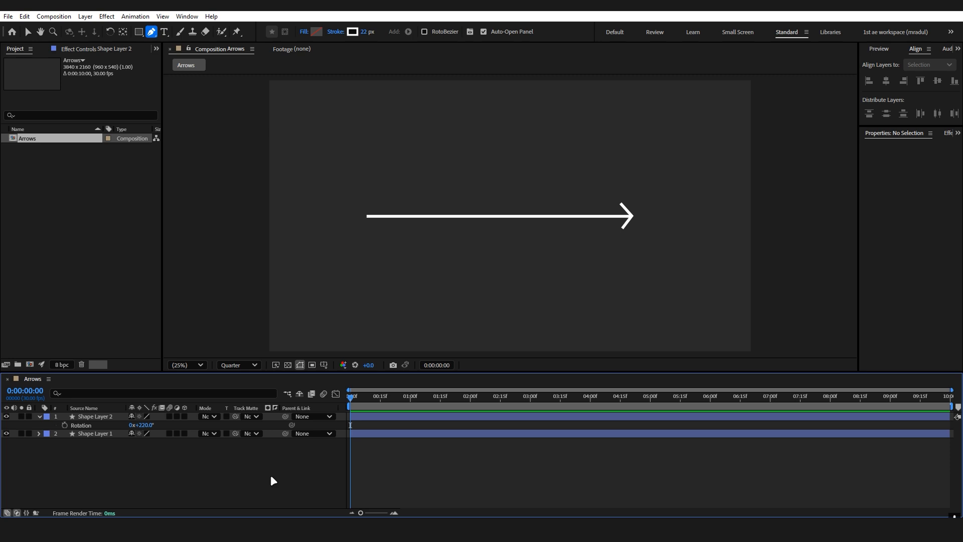
Create a new composition named Graphs.
left_click(29, 364)
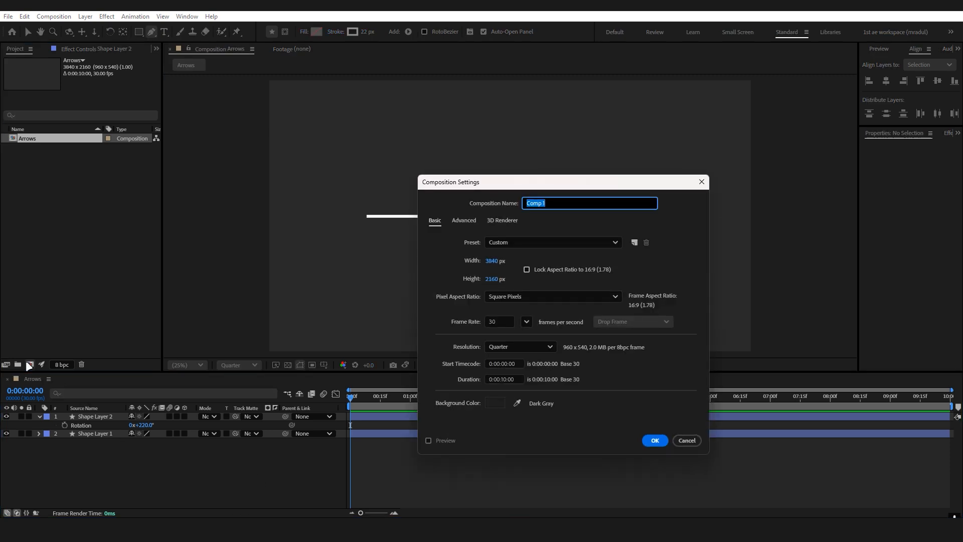
type("Graphs")
key("Return")
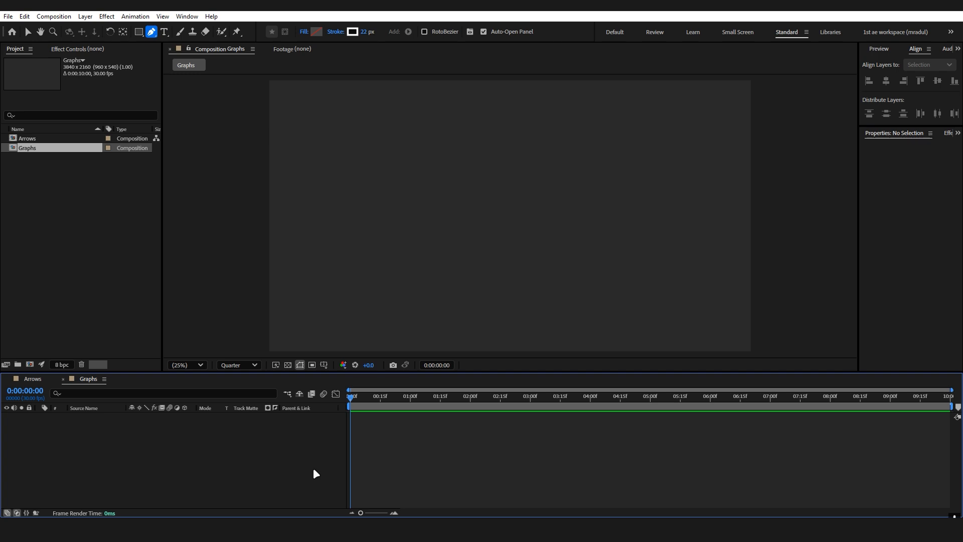
Add an adjustment layer to the Graphs composition and rename it Grid.
key("ctrl+alt+y")
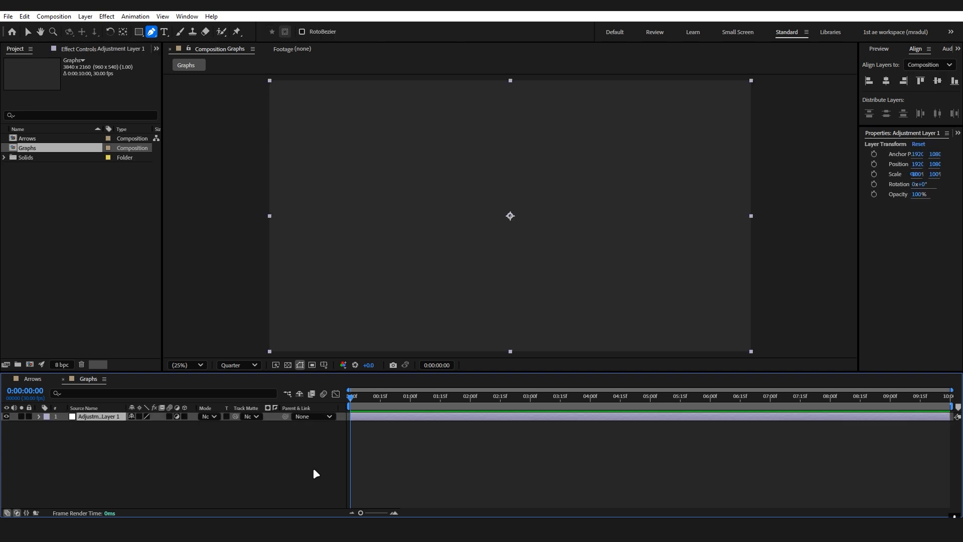
key("Return")
type("Gri")
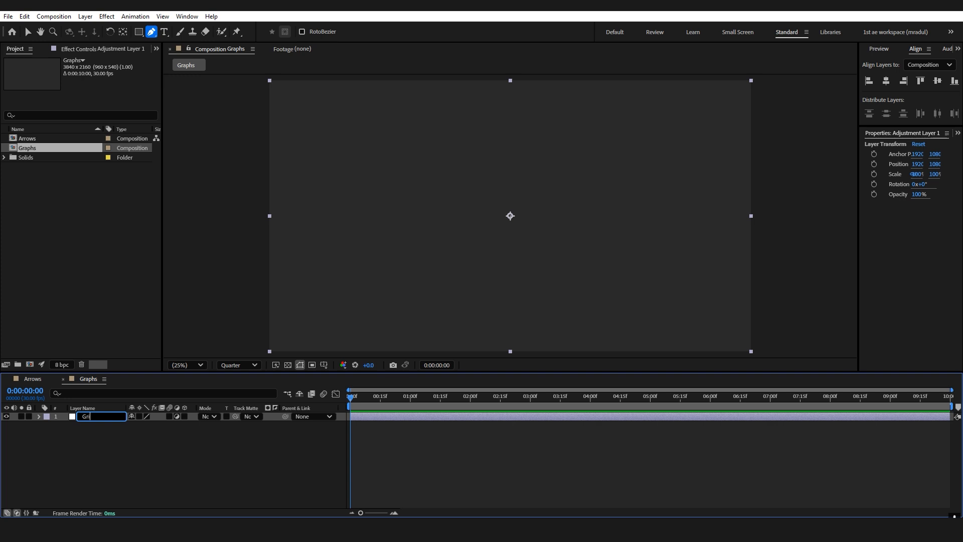
type("d")
key("Return")
left_click(316, 474)
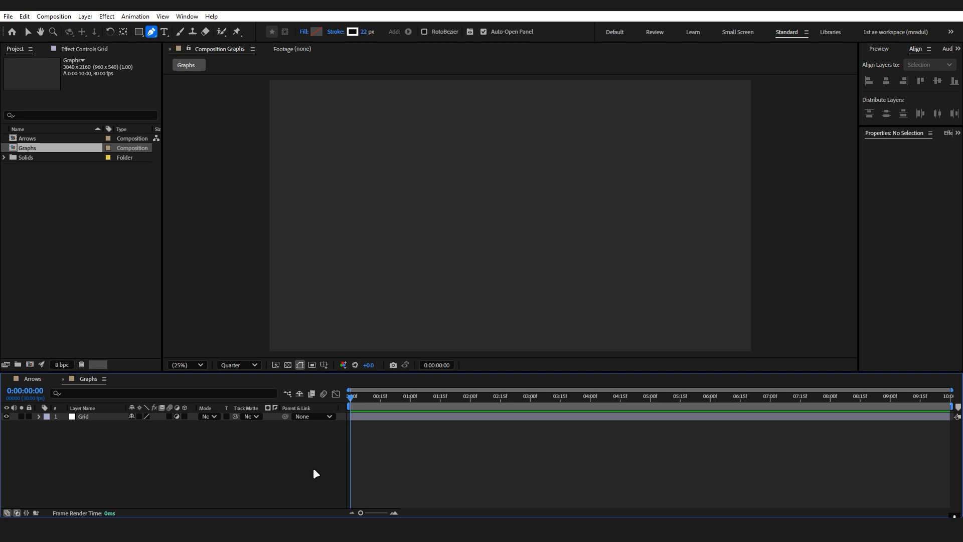
Apply the Grid effect to the Grid adjustment layer.
left_click(103, 416)
key("ctrl+space")
type("grid")
left_click(103, 418)
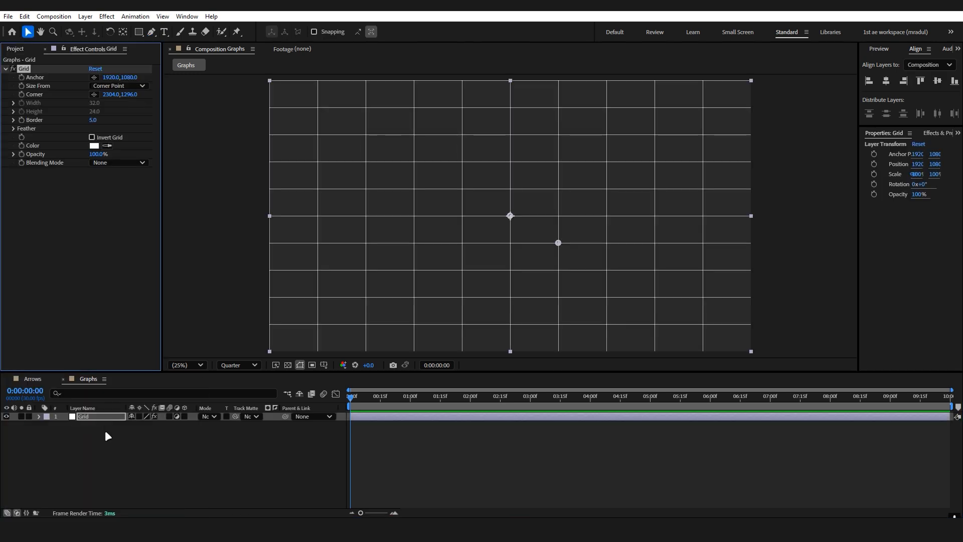
Size the Grid effect from Width & Height Sliders, with both width and height set to 90.
left_click(129, 86)
left_click(140, 120)
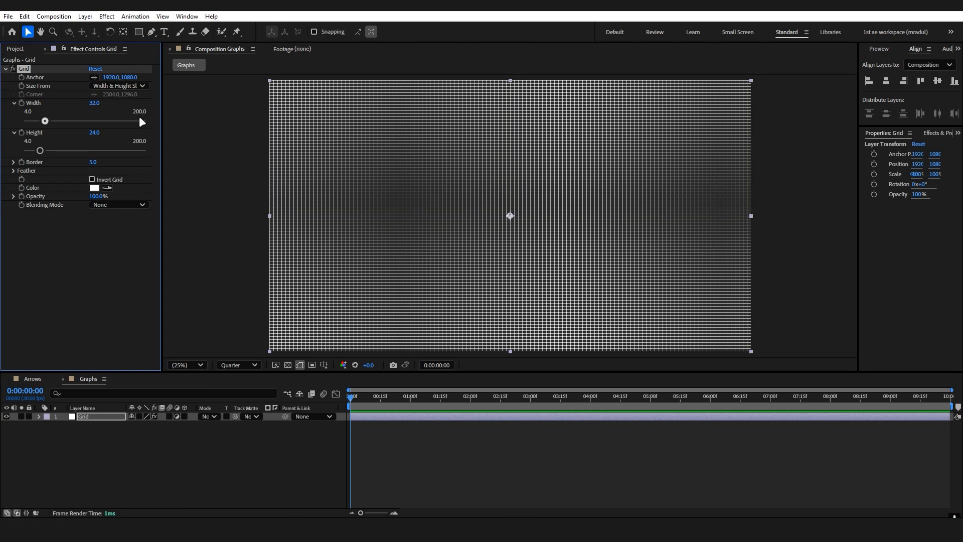
left_click(99, 103)
type("90")
key("Return")
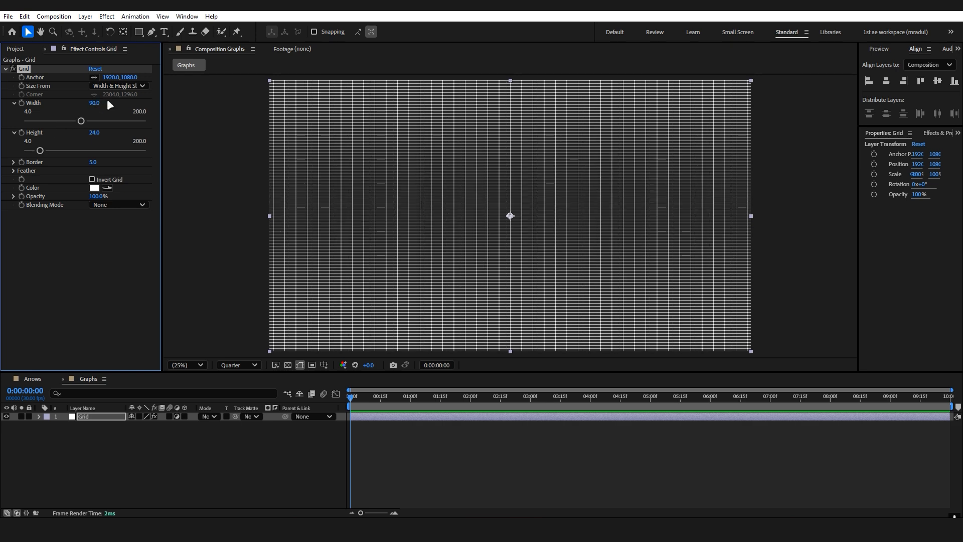
left_click(95, 132)
type("90")
key("Return")
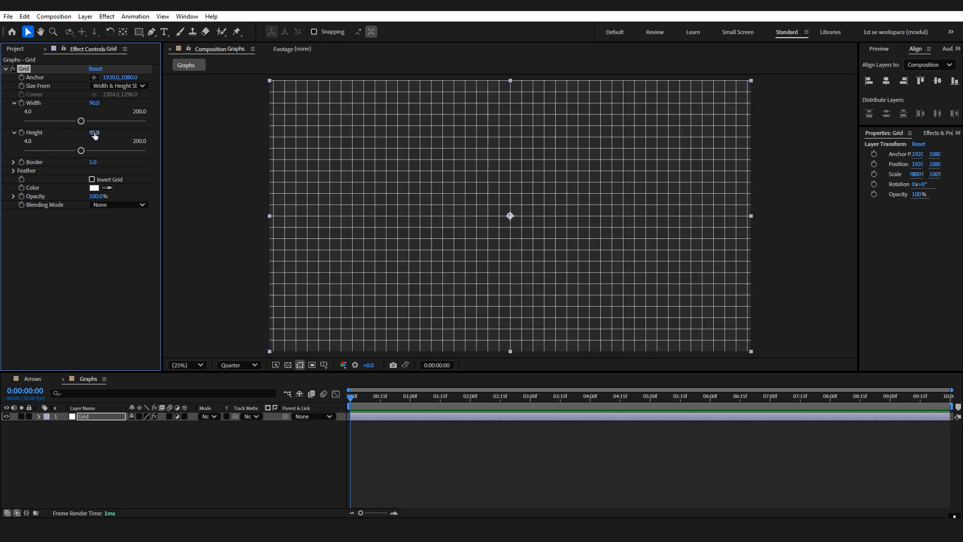
Place the Arrows composition above the Grid layer and set the Grid effect's border to 4.
left_click_drag(93, 162, 116, 167)
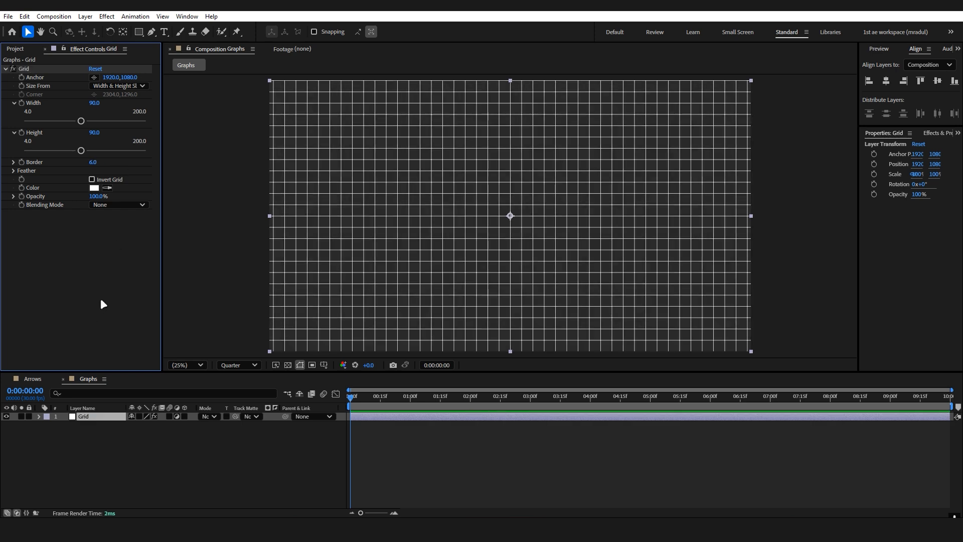
left_click(15, 48)
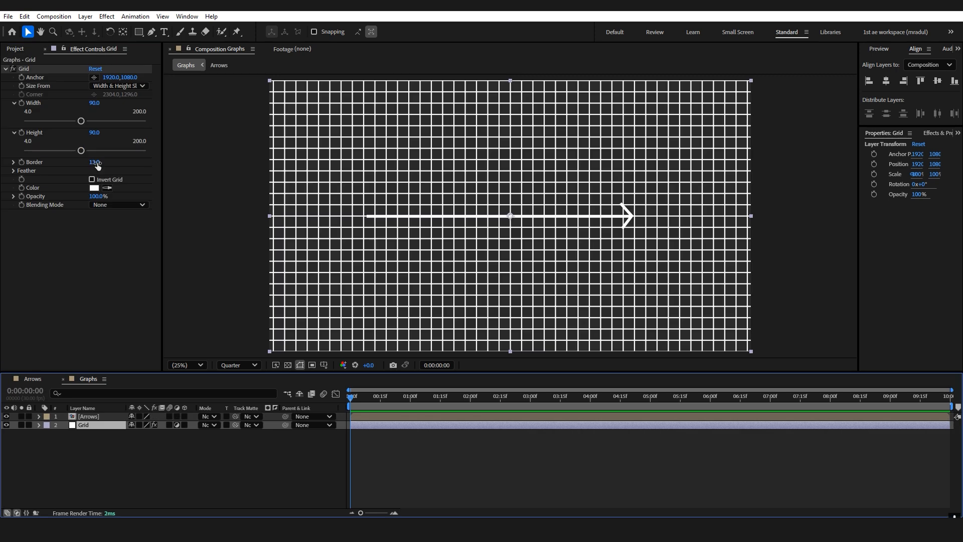
left_click_drag(97, 162, 246, 248)
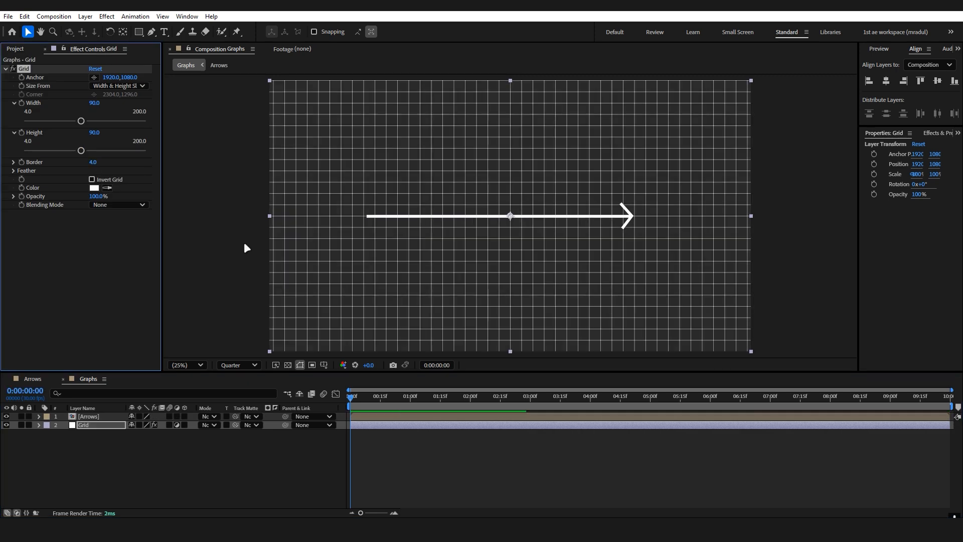
Scale the Arrows layer to 60% and nudge it down and right so its line follows a grid line.
left_click(105, 417)
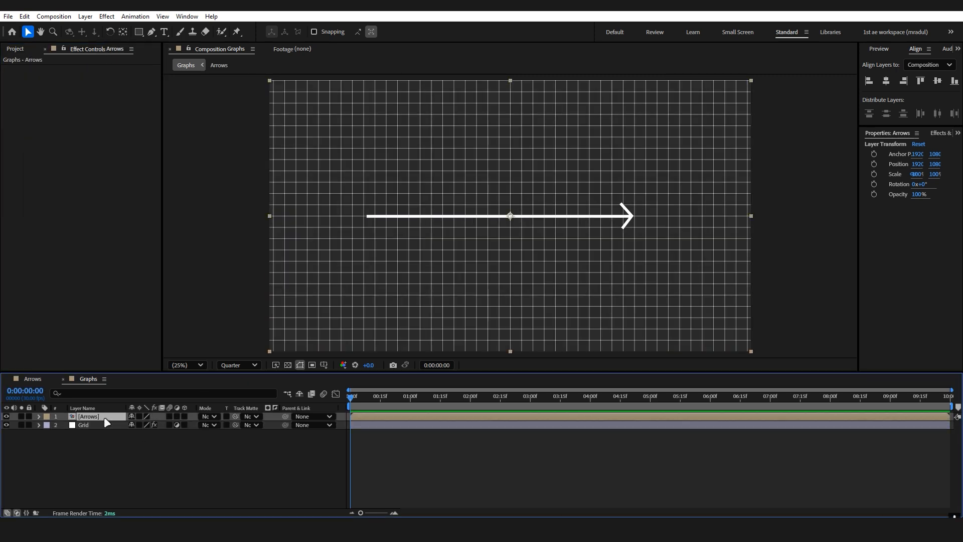
key("s")
mouse_move(148, 426)
left_mouse_down()
mouse_move(129, 427)
mouse_move(140, 424)
left_mouse_up()
key("shift+Down")
key("shift+Down")
key("shift+Down")
key("shift+Down")
key("shift+Down")
key("shift+Down")
key("shift+Down")
key("shift+Down")
key("shift+Down")
key("shift+Down")
key("shift+Down")
key("shift+Down")
key("shift+Right")
key("shift+Up")
key("shift+Up")
key("shift+Right")
key("shift+Right")
key("shift+Down")
Set the composition preview resolution to Full and the Grid effect's border to 9.
left_click(88, 434)
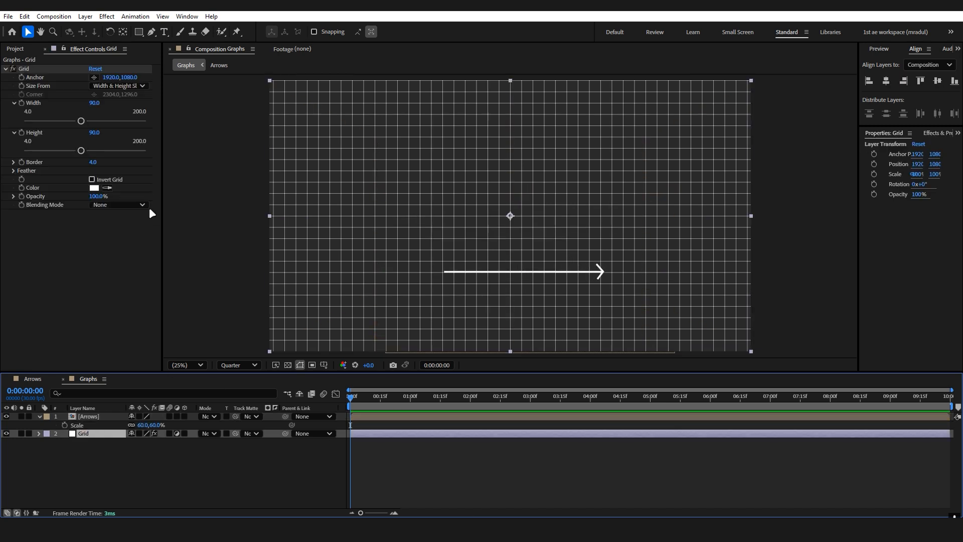
scroll(464, 278, "up", 4)
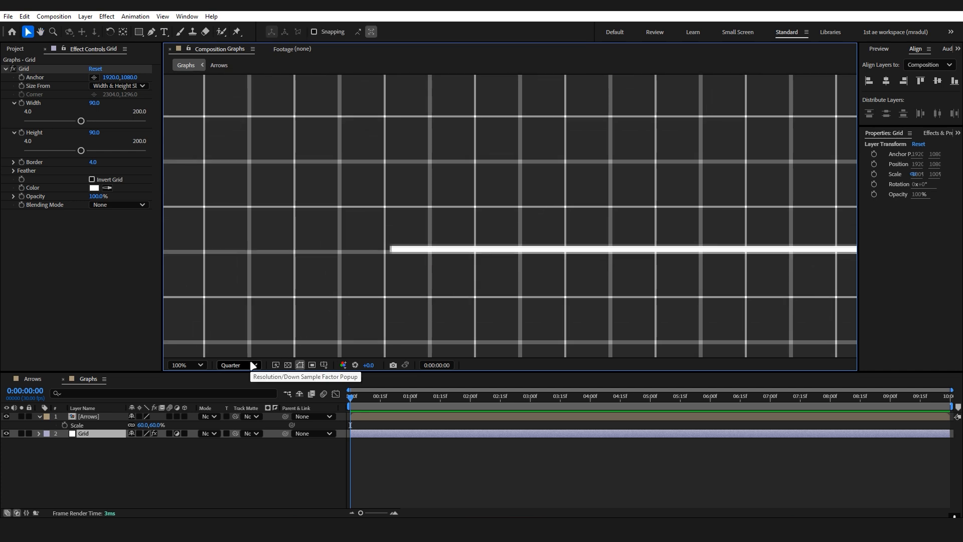
left_click(253, 365)
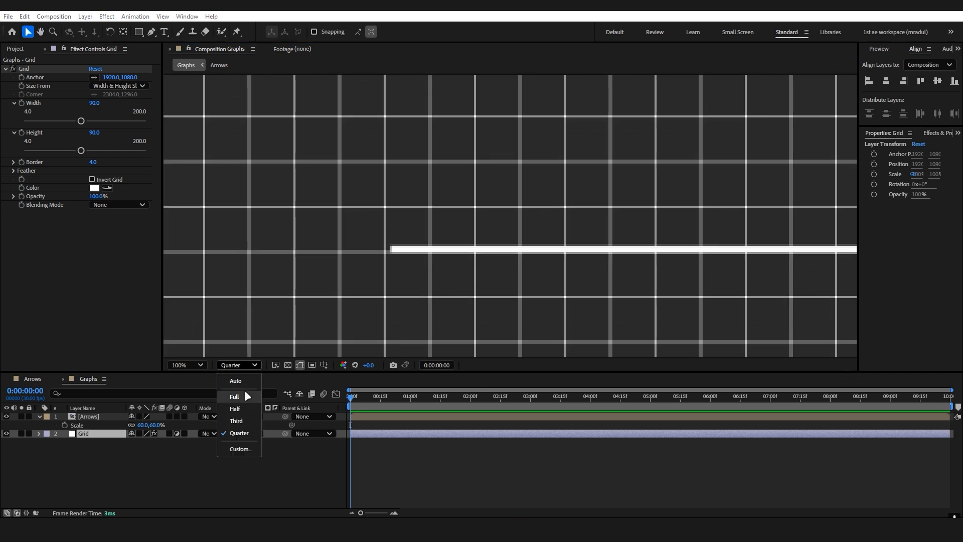
left_click(244, 395)
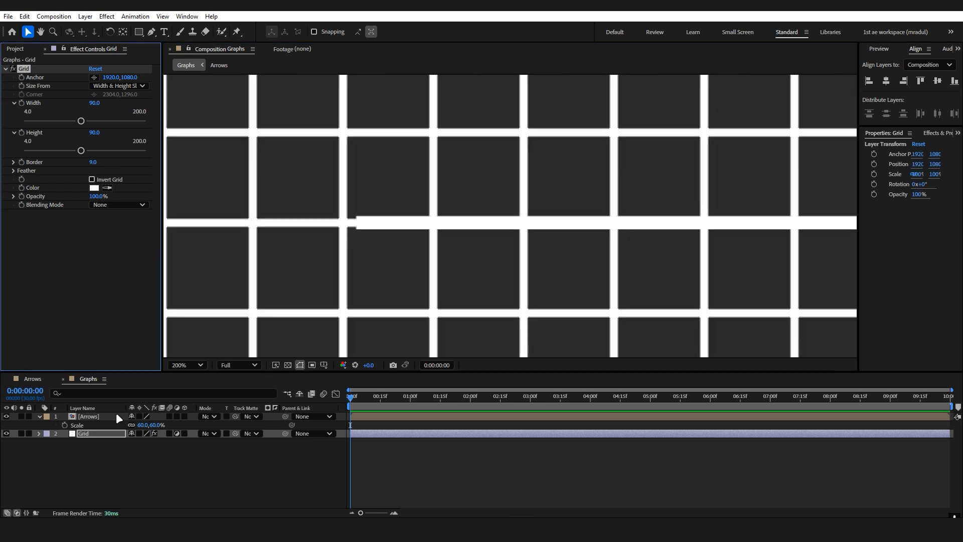
Apply the Fill effect to the Arrows layer for contrast and set the Grid effect's border to 14 to match the arrow's thickness.
left_click(117, 415)
key("ctrl+space")
type("fil")
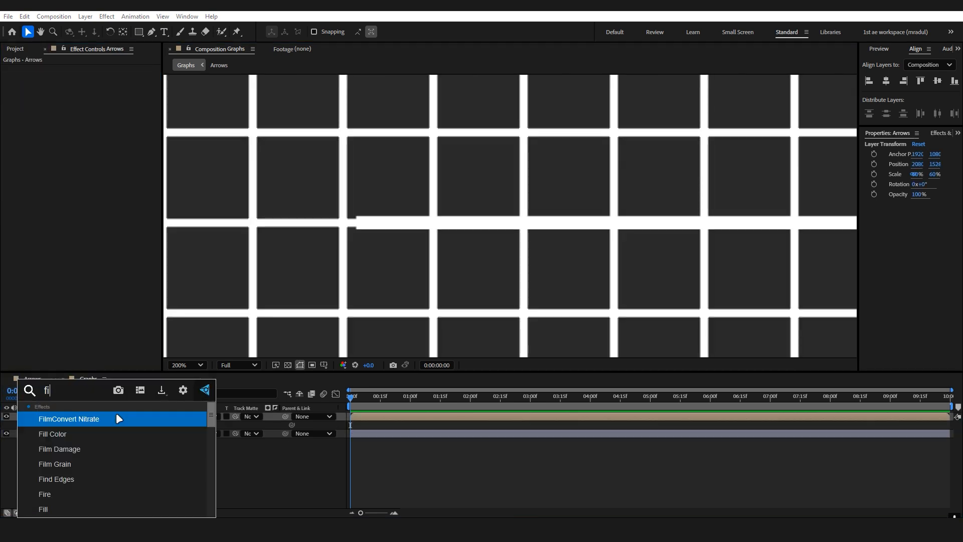
key("Down")
key("Down")
key("Down")
key("Down")
key("Return")
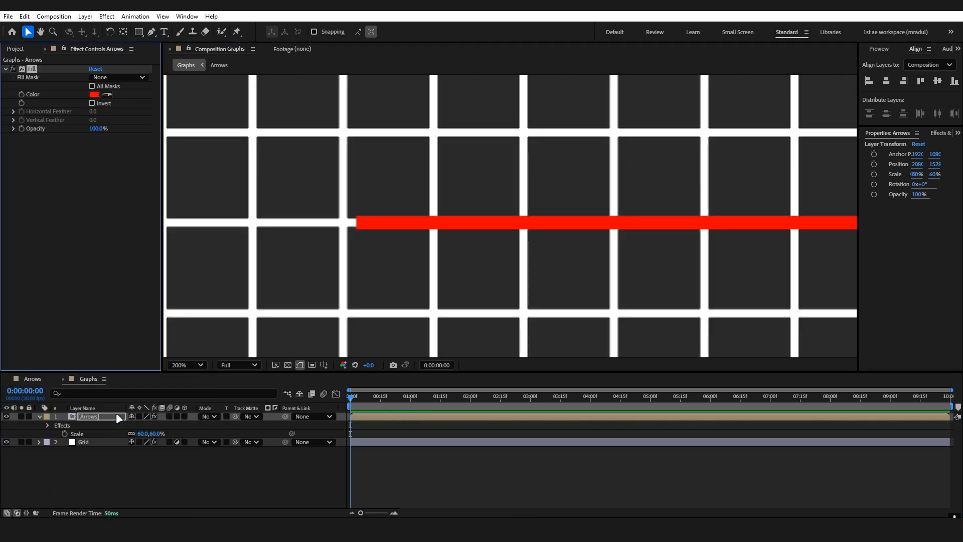
left_click(102, 442)
left_click_drag(95, 162, 85, 161)
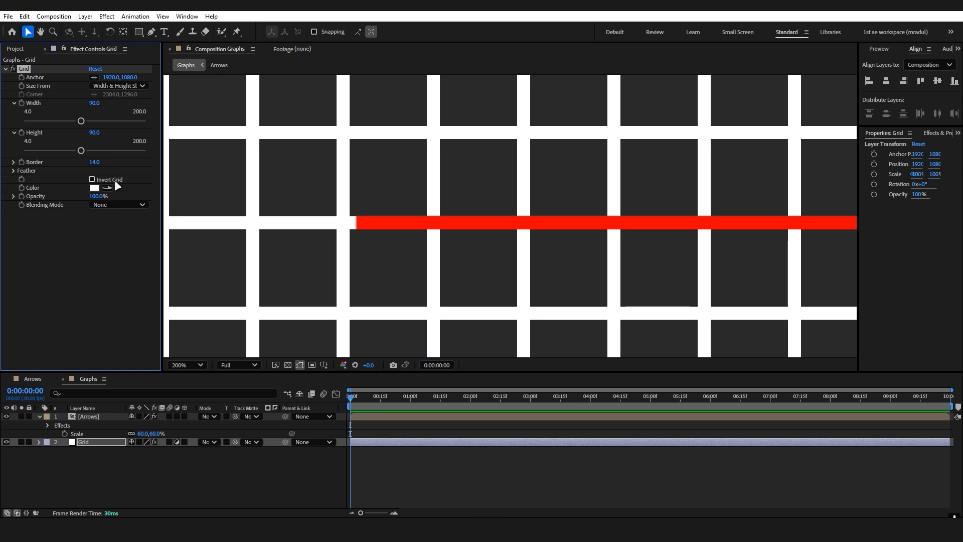
Remove the Fill effect from the Arrows layer and set the Grid effect's opacity to 13%.
left_click(101, 416)
key("Delete")
key("shift+/")
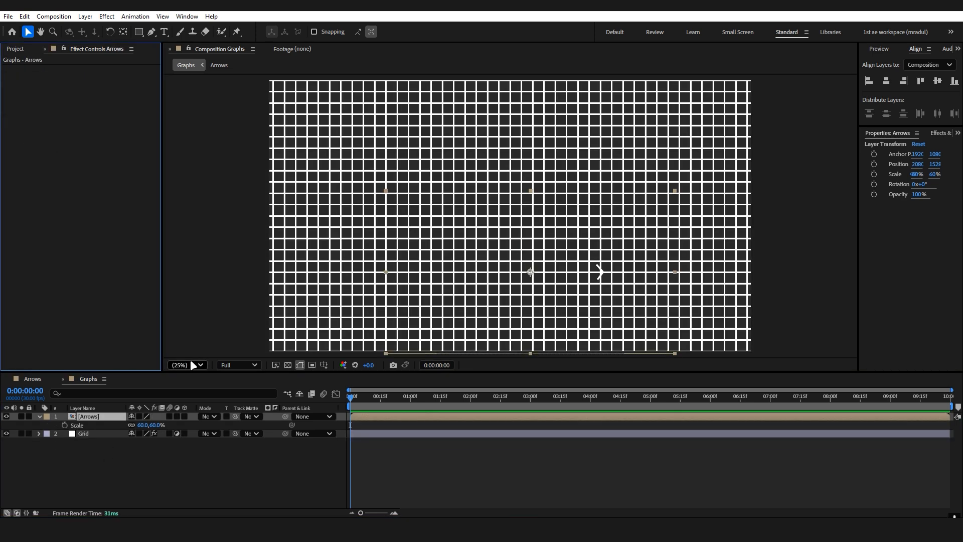
left_click(108, 433)
mouse_move(98, 196)
left_mouse_down()
mouse_move(64, 202)
mouse_move(93, 198)
left_mouse_up()
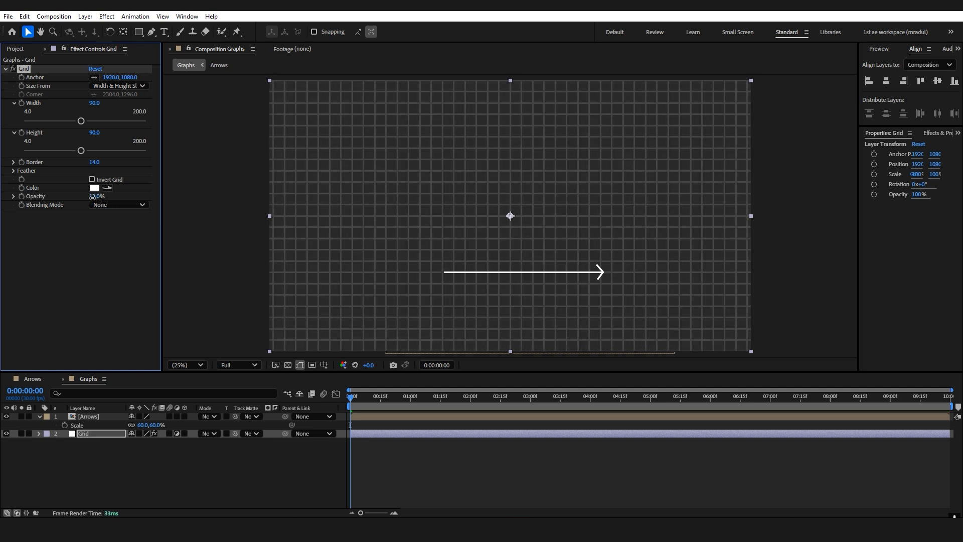
Duplicate the Arrows layer and rotate the copy to -90°.
left_click(116, 417)
key("ctrl+d")
key("r")
left_click(139, 424)
type("-90")
key("Return")
Nudge the arrows into place so the vertical one crosses the horizontal one near its left end as graph axes.
key("shift+Left")
key("shift+Left")
key("shift+Left")
key("shift+Left")
key("shift+Left")
key("shift+Left")
key("shift+Left")
key("shift+Left")
key("shift+Left")
key("shift+Left")
key("shift+Left")
key("shift+Left")
key("shift+Left")
key("shift+Up")
key("shift+Up")
key("shift+Up")
key("shift+Up")
key("shift+Up")
key("shift+Up")
key("shift+Up")
key("shift+Up")
key("shift+Up")
key("shift+Up")
key("shift+Up")
key("shift+Up")
key("shift+Up")
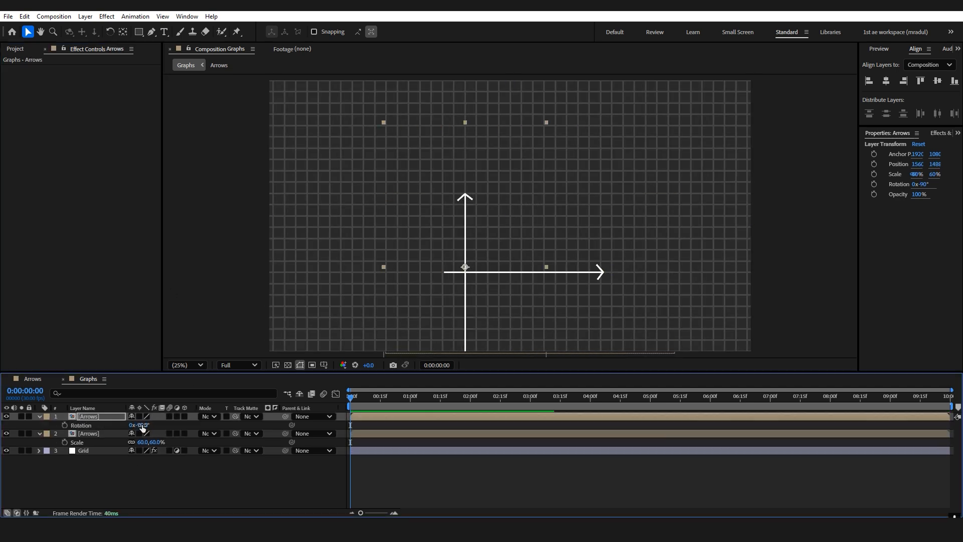
key("shift+Left")
key("shift+Left")
key("shift+Left")
key("shift+Right")
key("shift+Right")
key("shift+Left")
scroll(579, 204, "up", 6)
key("Left")
key("Left")
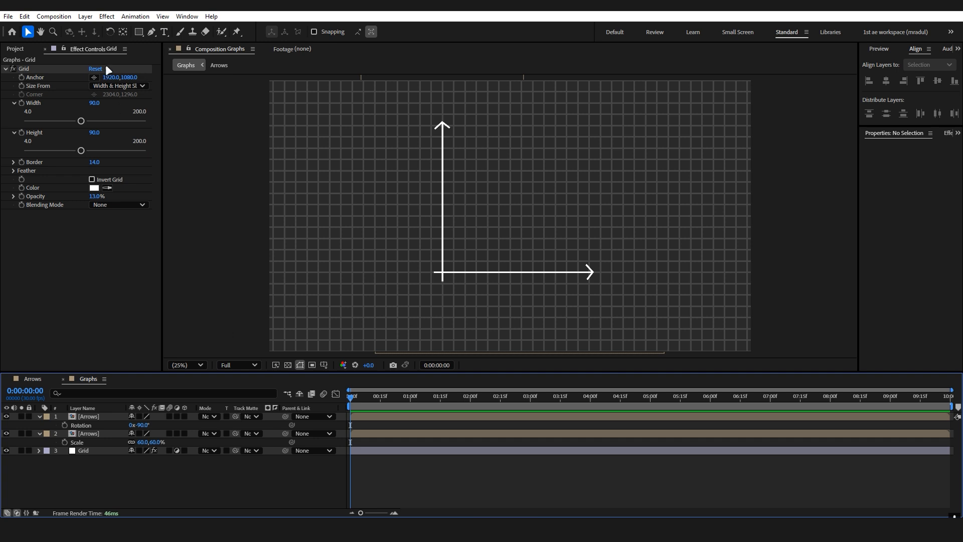
Draw a tall, narrow rectangle about 948 px high just right of the vertical axis.
left_click(136, 33)
scroll(477, 187, "up", 2)
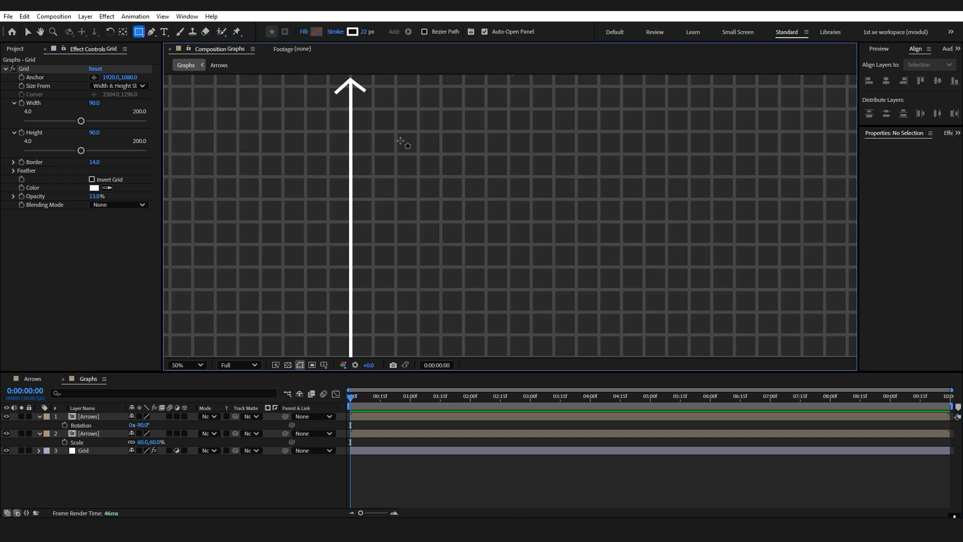
mouse_move(374, 110)
left_mouse_down()
mouse_move(417, 234)
mouse_move(417, 348)
left_mouse_up()
scroll(425, 313, "down", 2)
left_click_drag(418, 196, 402, 224)
scroll(402, 225, "up", 2)
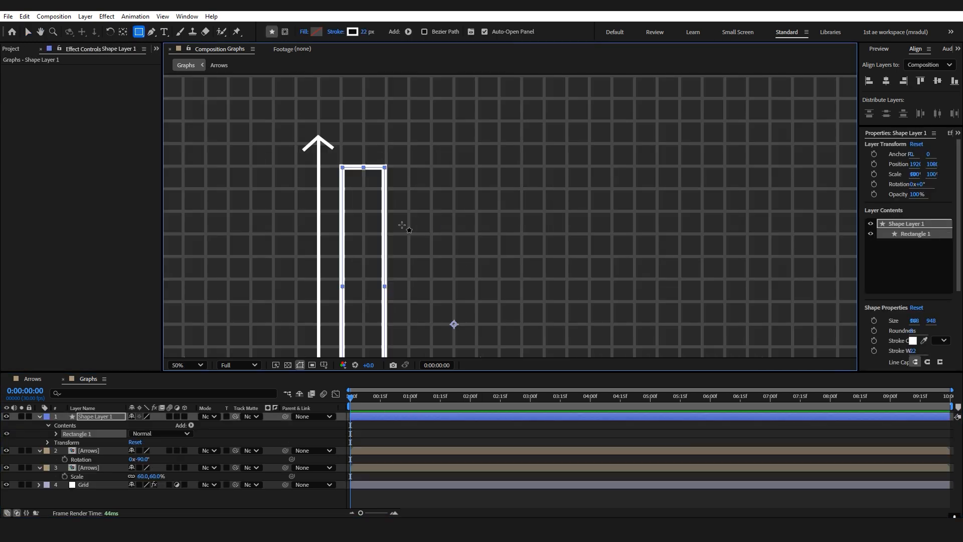
Give the rectangle a solid white fill and remove its stroke.
left_click(311, 34)
left_click(566, 202)
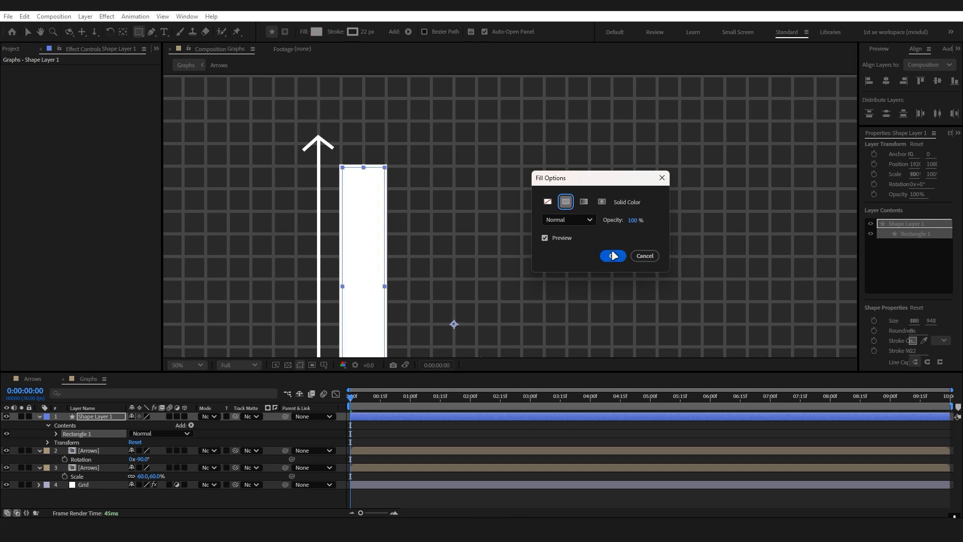
left_click(336, 32)
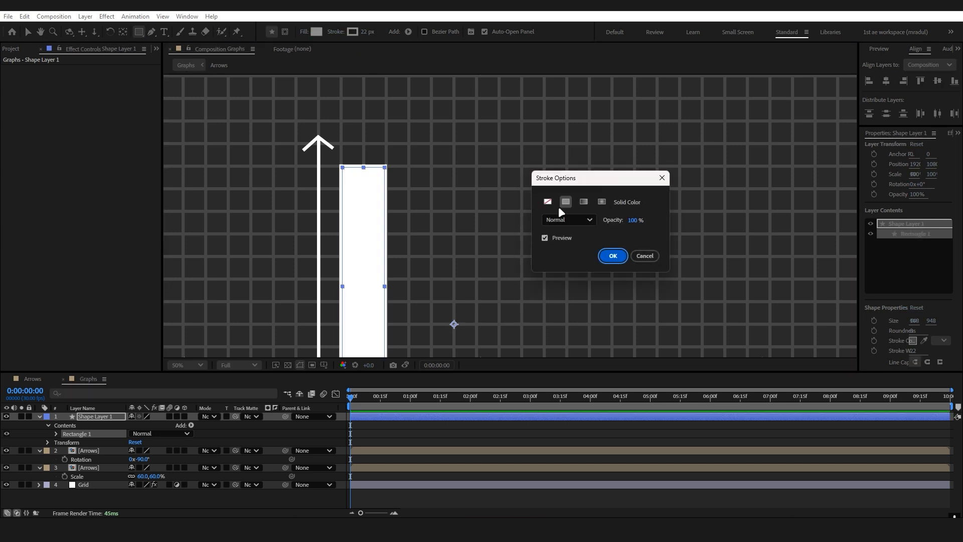
left_click(548, 202)
left_click(614, 256)
Reveal the rectangle layer's Scale property and unlink its proportions.
mouse_move(532, 239)
left_mouse_down()
mouse_move(556, 187)
mouse_move(554, 197)
left_mouse_up()
scroll(555, 197, "down", 2)
key("y")
left_click(99, 417)
key("s")
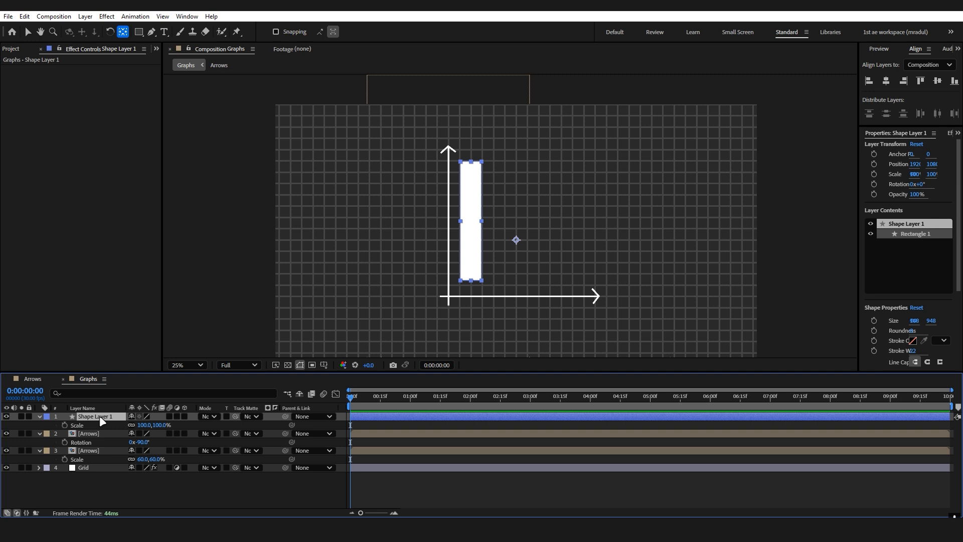
key("s")
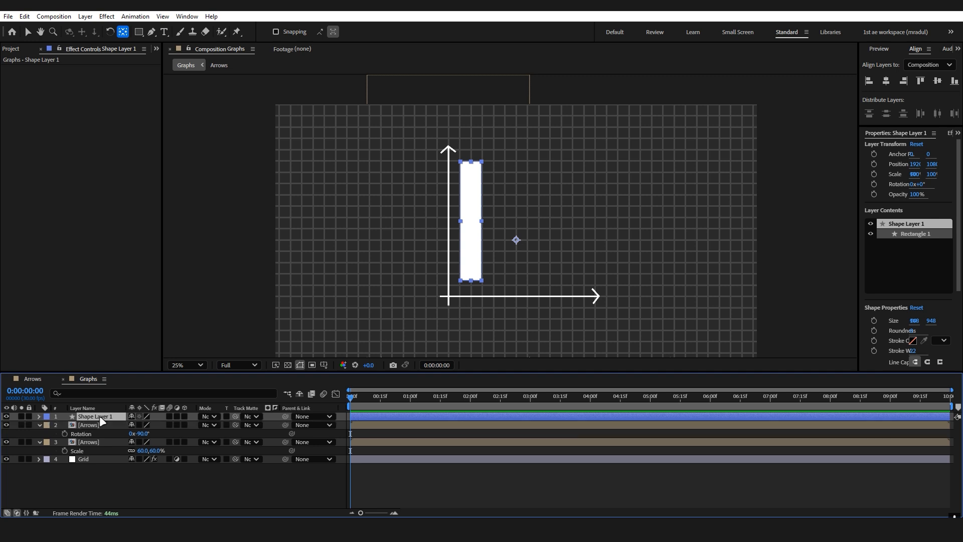
key("s")
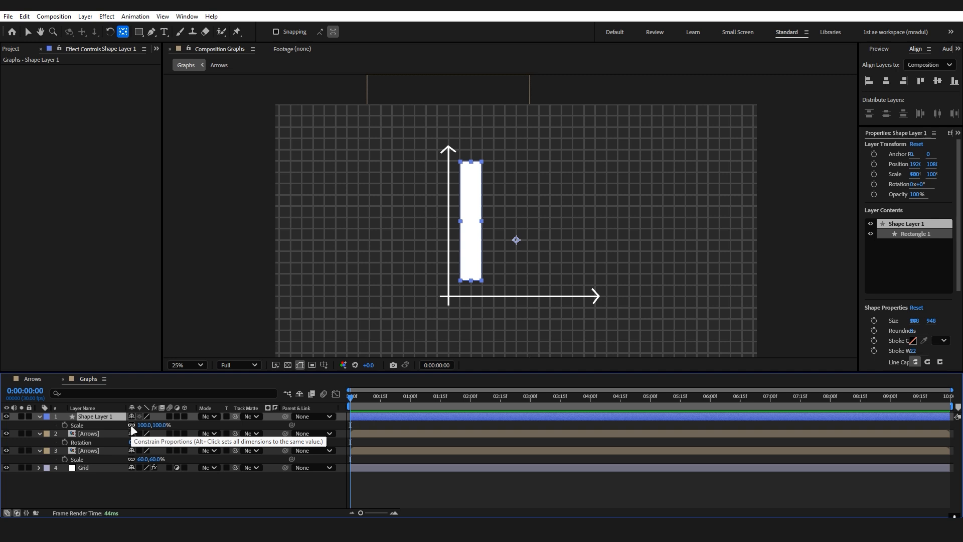
left_click(131, 425)
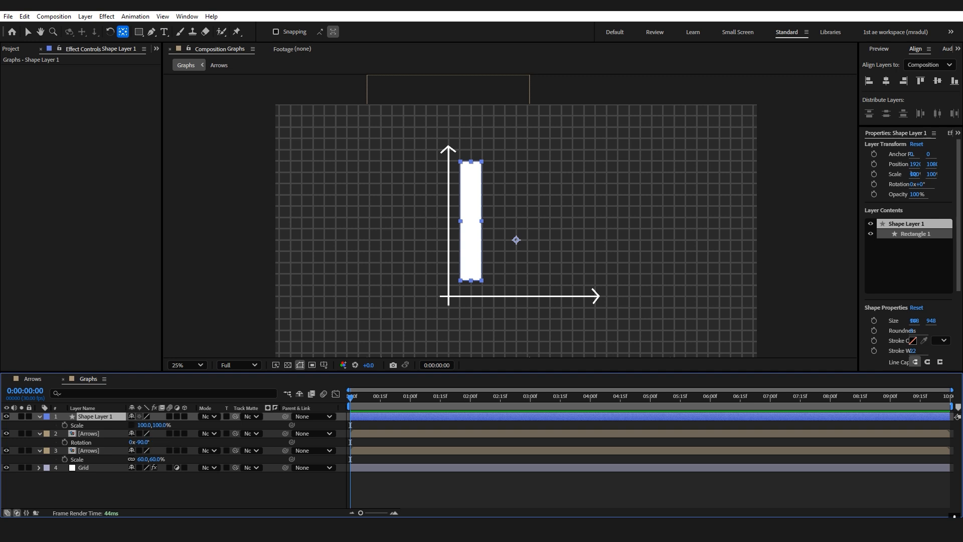
Move the rectangle layer's anchor point to the middle of the bar's bottom edge.
left_click_drag(499, 245, 509, 168)
key("period")
key("period")
Raise the bar's vertical scale to 118% and move the bar down so its bottom edge rests on the horizontal axis.
key("period")
key("period")
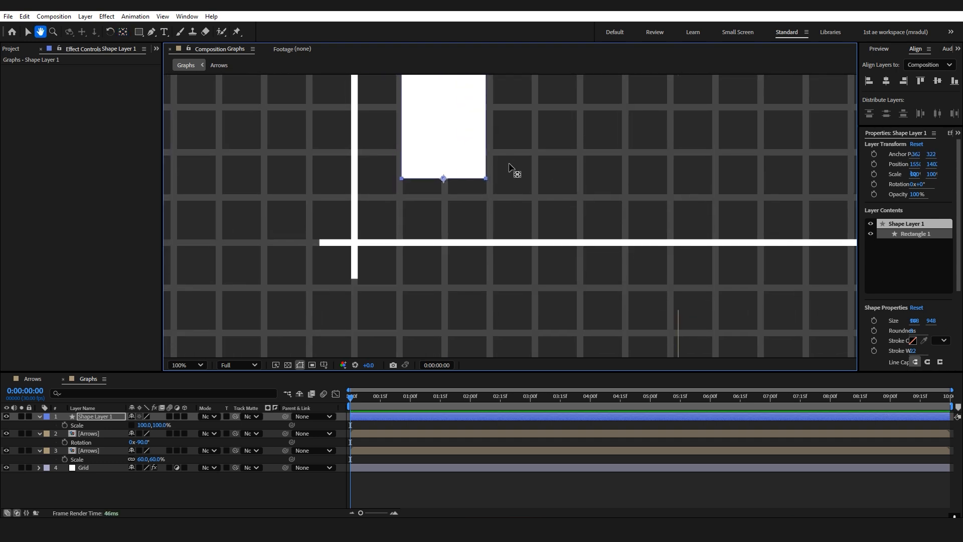
left_click_drag(162, 428, 170, 428)
key("comma")
key("comma")
key("shift+Down")
key("shift+Down")
key("shift+Down")
Fit the bar to the grid by setting its scale to 99% horizontally and 104% vertically.
key("period")
left_click_drag(542, 221, 543, 107)
left_click(89, 425)
key("Down")
key("Down")
key("Down")
key("Down")
key("Right")
left_click(191, 497)
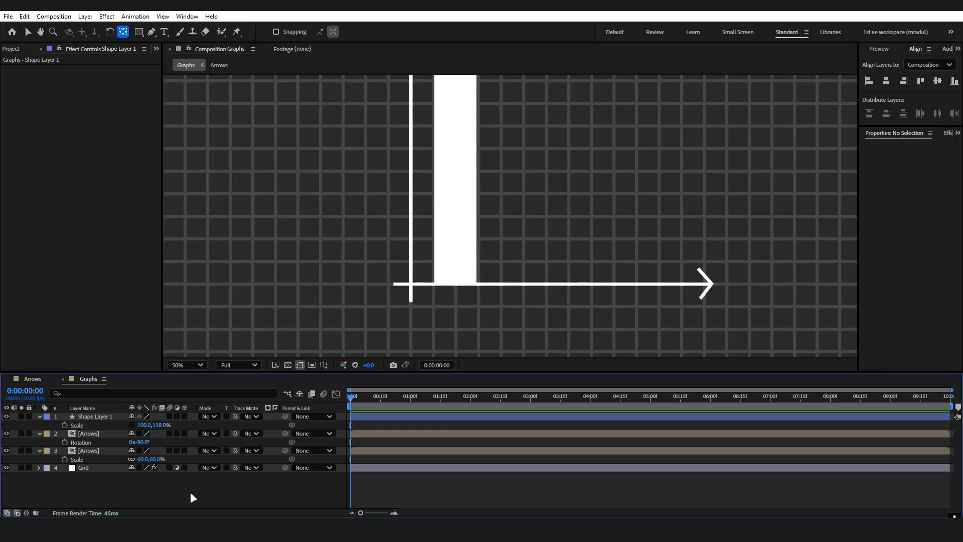
left_click_drag(454, 150, 445, 288)
key("period")
left_click(90, 417)
left_click_drag(141, 426, 140, 425)
key("comma")
left_click_drag(433, 172, 427, 164)
left_click_drag(161, 426, 151, 426)
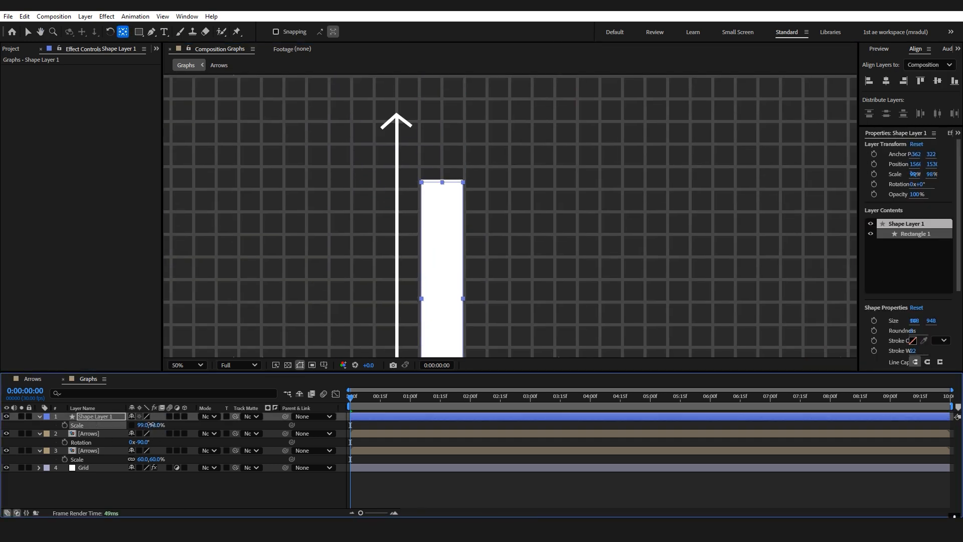
key("period")
left_click_drag(432, 151, 451, 233)
left_click_drag(159, 425, 161, 426)
left_click(215, 494)
key("comma")
key("comma")
left_click_drag(461, 241, 407, 182)
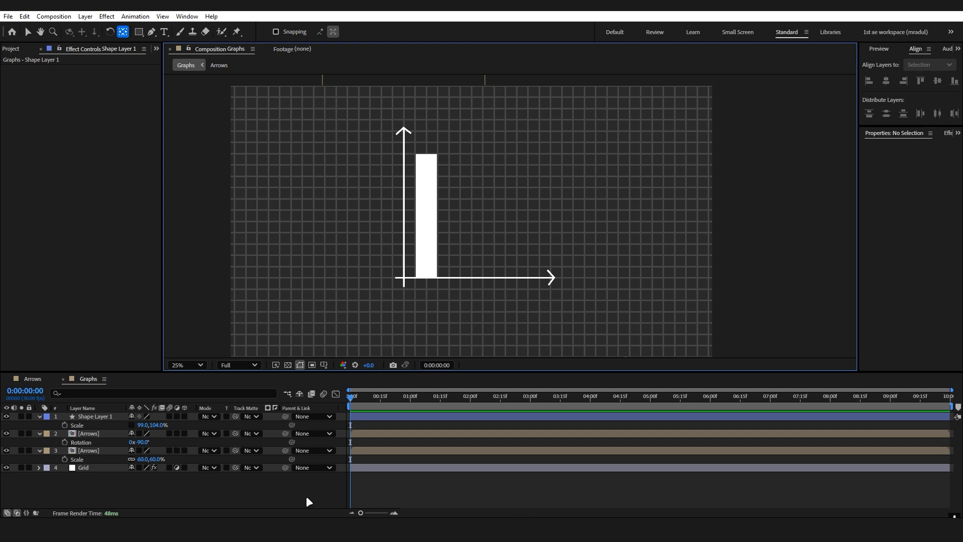
Duplicate the bar's shape layer three times.
left_click(113, 417)
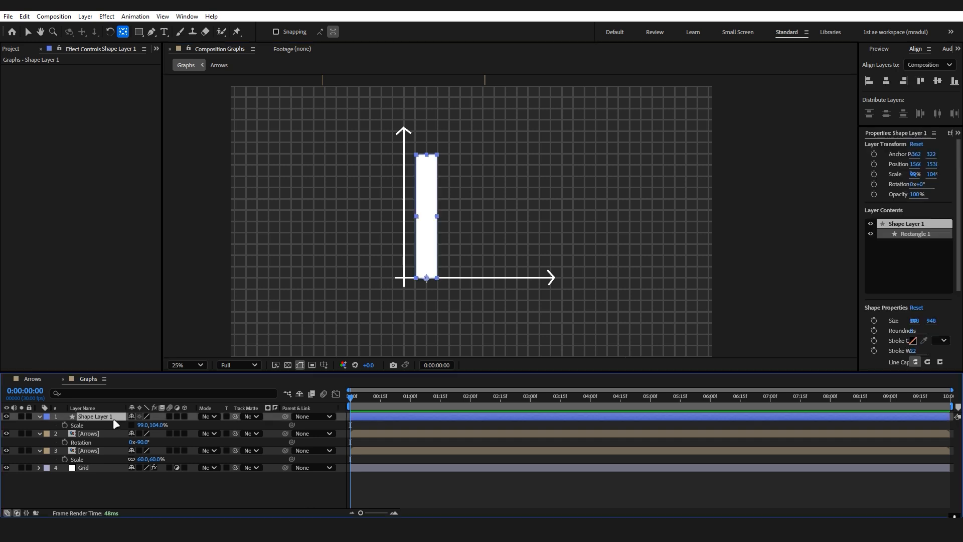
key("ctrl+d")
key("ctrl+d")
key("ctrl+d")
Spread the three bar copies out rightward along the horizontal axis, leaving a gap between neighbouring bars.
left_click(113, 433)
key("shift+Right")
key("shift+Right")
key("shift+Right")
key("shift+Right")
key("shift+Right")
key("shift+Right")
key("shift+Right")
left_click(113, 425)
key("shift+Right")
key("shift+Right")
key("shift+Right")
key("shift+Right")
key("shift+Right")
key("shift+Right")
key("shift+Right")
key("shift+Right")
key("shift+Right")
key("shift+Right")
key("shift+Right")
key("shift+Right")
key("shift+Right")
key("shift+Right")
left_click(114, 417)
key("shift+Right")
key("shift+Right")
key("shift+Right")
key("shift+Right")
key("shift+Right")
key("shift+Right")
key("shift+Right")
key("shift+Right")
key("shift+Right")
key("shift+Right")
key("shift+Right")
key("shift+Right")
key("shift+Right")
key("shift+Right")
key("shift+Right")
key("shift+Right")
key("shift+Right")
key("shift+Right")
key("shift+Right")
key("shift+Right")
Nudge the second, third and fourth bars horizontally so all four bars are evenly spaced on the grid.
key("period")
key("period")
key("v")
left_click(107, 432)
key("shift+Left")
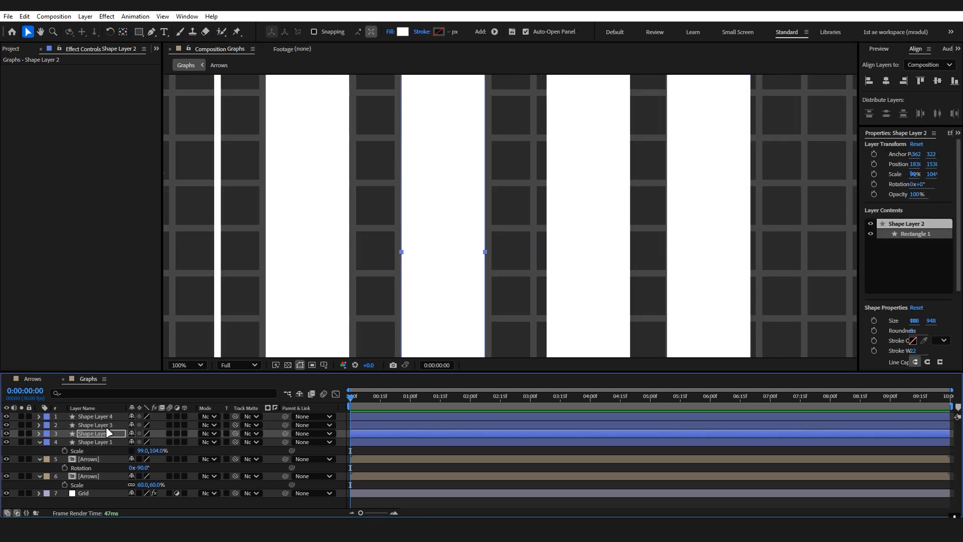
left_click(108, 425)
key("shift+Left")
key("shift+Left")
left_click(109, 416)
key("shift+Right")
left_click(186, 365)
Reveal the Scale property of the bar copies and lower the second bar's vertical scale to 85%.
left_click(112, 416, "shift")
key("s")
key("period")
left_click_drag(159, 459, 149, 459)
key("period")
key("comma")
left_click_drag(419, 190, 365, 190)
key("period")
left_click_drag(393, 233, 547, 248)
left_click_drag(159, 459, 156, 459)
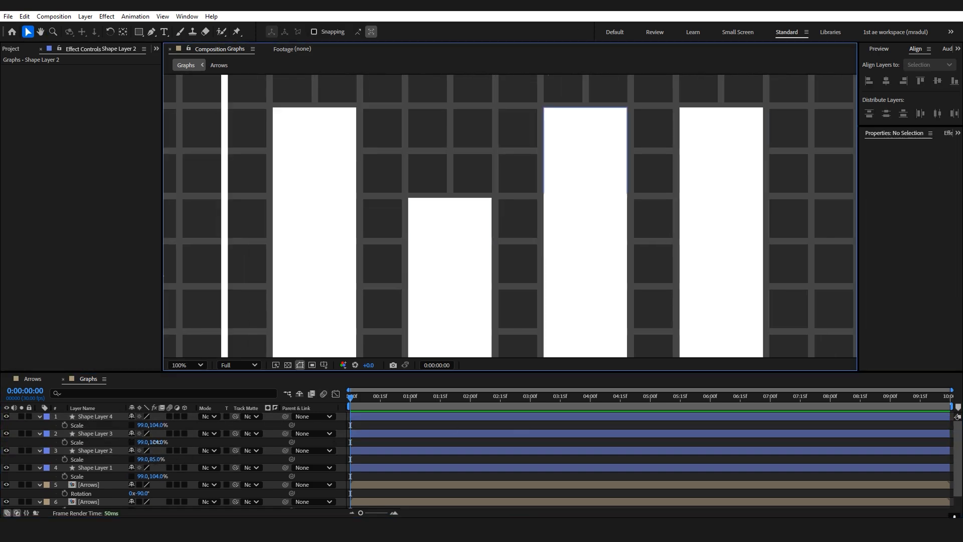
Set the vertical scale to 75.5% for the second bar, 113.5% for the third and 56.5% for the fourth.
left_click_drag(507, 165, 506, 273)
left_click_drag(159, 442, 138, 425)
left_click_drag(552, 321, 371, 111)
left_click_drag(159, 425, 156, 425)
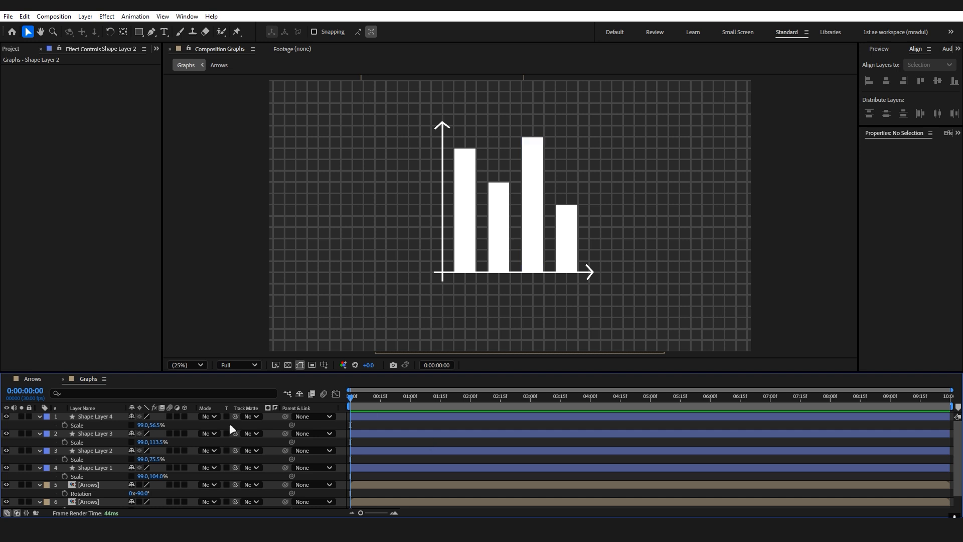
Apply the Gradient Ramp effect to the first bar's layer, Shape Layer 1.
left_click(118, 469)
key("ctrl+space")
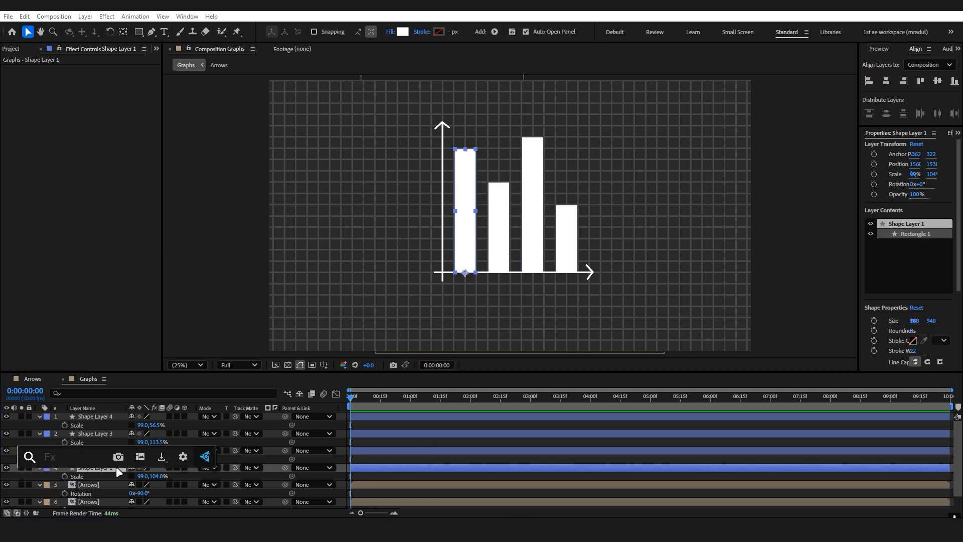
type("grad")
key("Return")
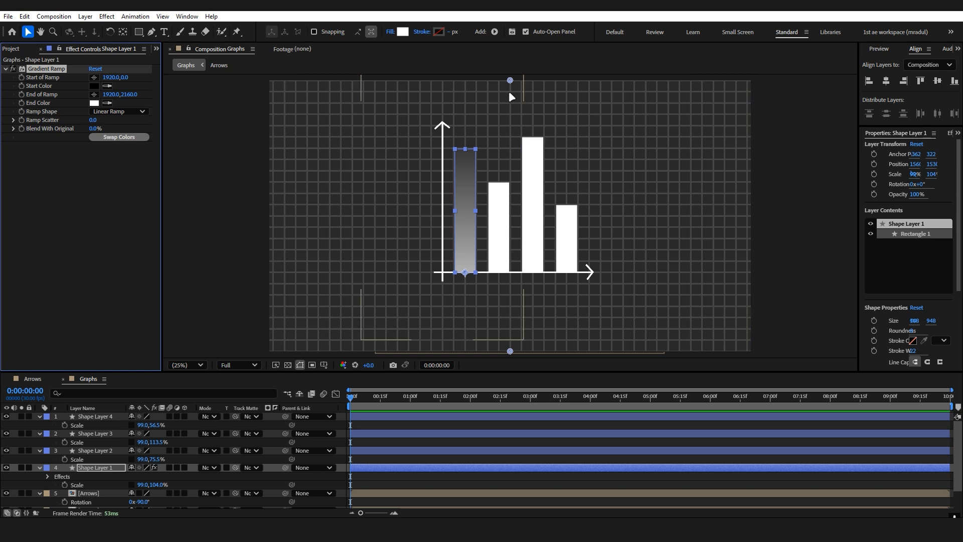
Place the ramp's start just above the first bar and its end just below it, and swap the ramp colors.
left_click_drag(510, 80, 465, 112)
left_click_drag(510, 351, 466, 313)
left_click(118, 136)
mouse_move(467, 113)
left_mouse_down()
mouse_move(468, 104)
mouse_move(465, 120)
left_mouse_up()
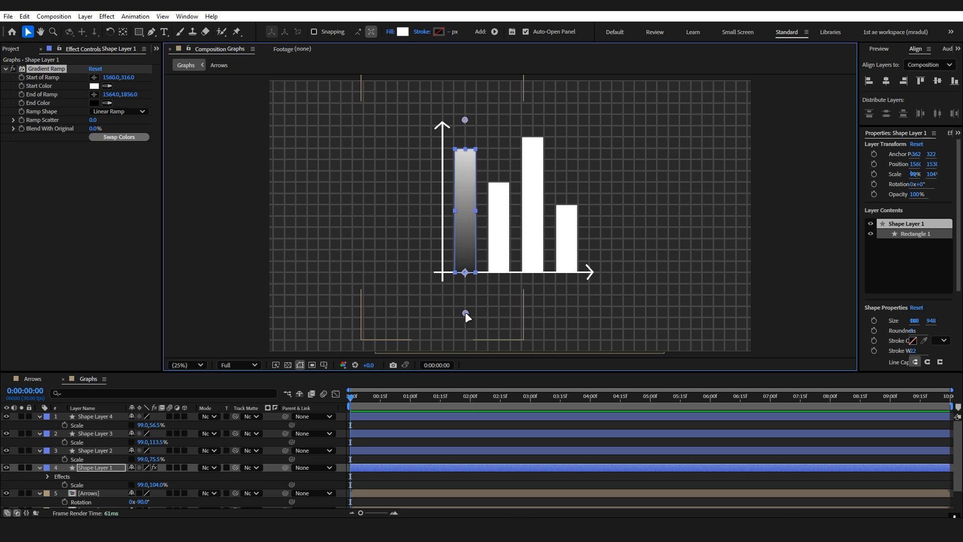
left_click_drag(465, 311, 465, 315)
Color the first bar's ramp with light red FF7979 as the start color and a dark muted red as the end color.
left_click(94, 85)
left_click(706, 204)
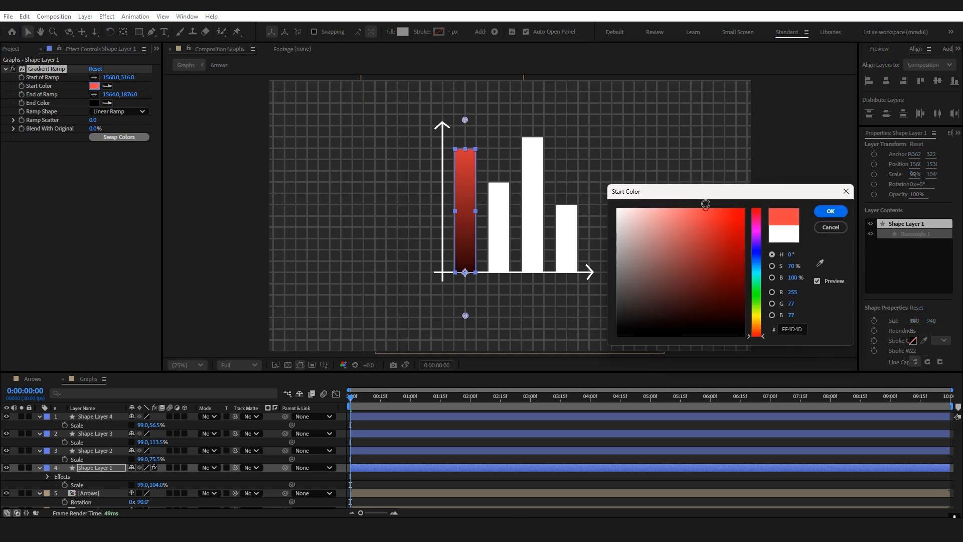
left_click(831, 211)
left_click(94, 103)
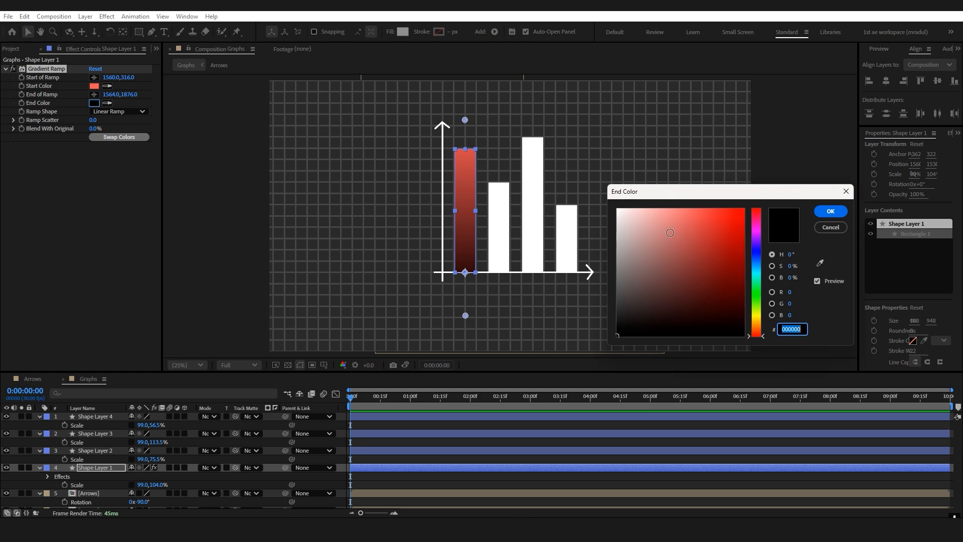
left_click(664, 301)
left_click(830, 211)
left_click(94, 86)
left_click(683, 206)
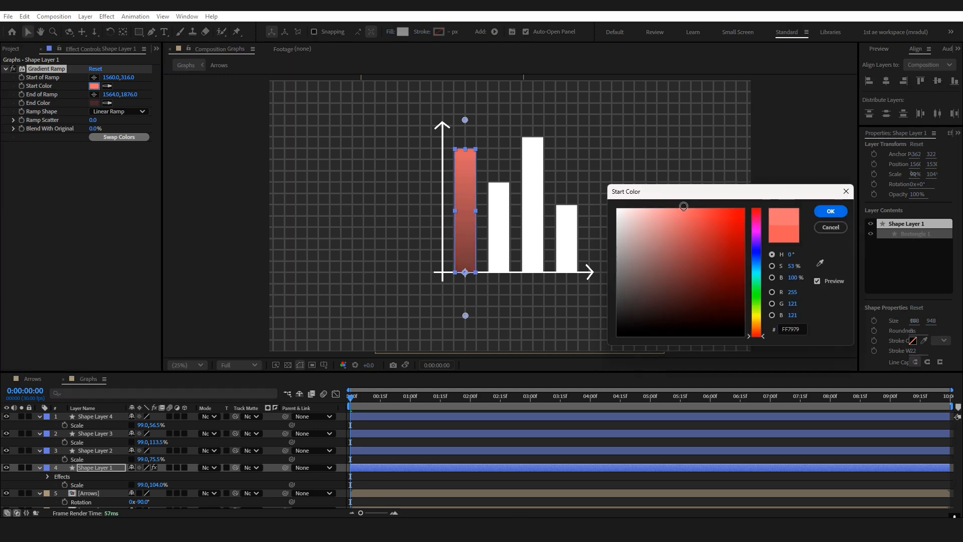
left_click(830, 211)
Hide the Grid layer and clear the layer selection.
scroll(97, 465, "down", 1)
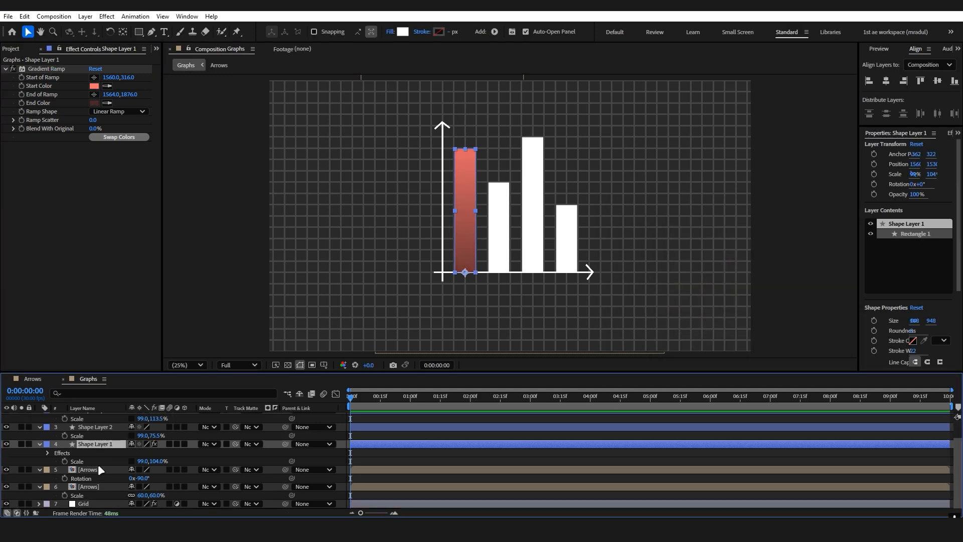
left_click(6, 504)
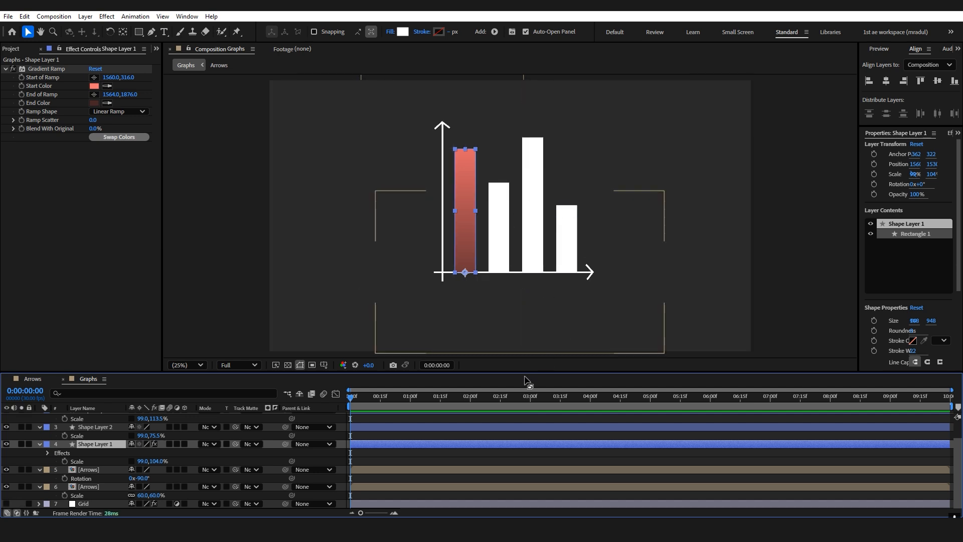
left_click(464, 453)
Copy the first bar's Gradient Ramp to Shape Layer 2 and place its start and end points just beyond the second bar's ends.
left_click(92, 427)
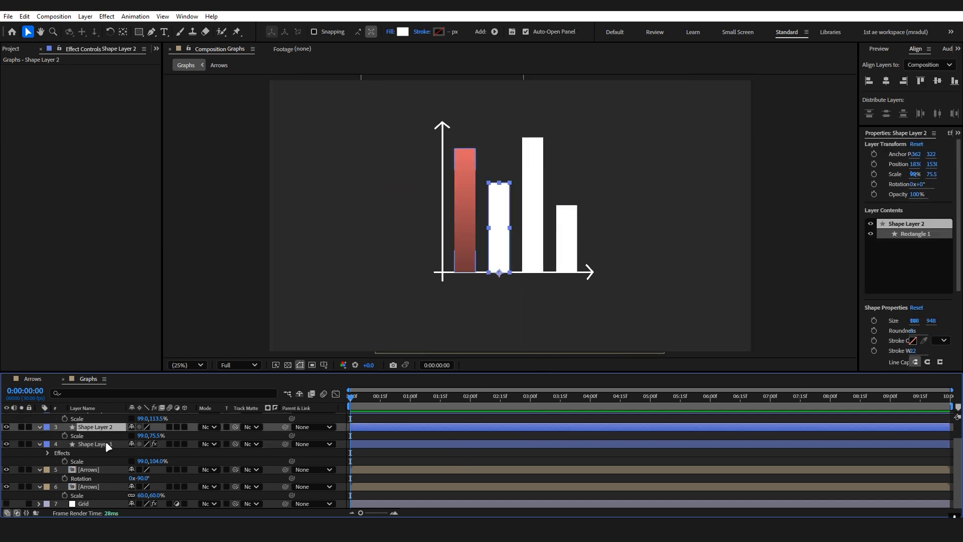
left_click(105, 444)
left_click(48, 69)
key("ctrl+c")
left_click(95, 427)
key("ctrl+v")
left_click_drag(465, 120, 500, 152)
left_click_drag(465, 316, 500, 301)
Recolor the second bar's ramp with a light yellow start color and a dark yellow end color.
left_click(94, 86)
left_click_drag(757, 329, 757, 315)
left_click(831, 210)
left_click(94, 103)
left_click(830, 210)
left_click(95, 85)
left_click(830, 213)
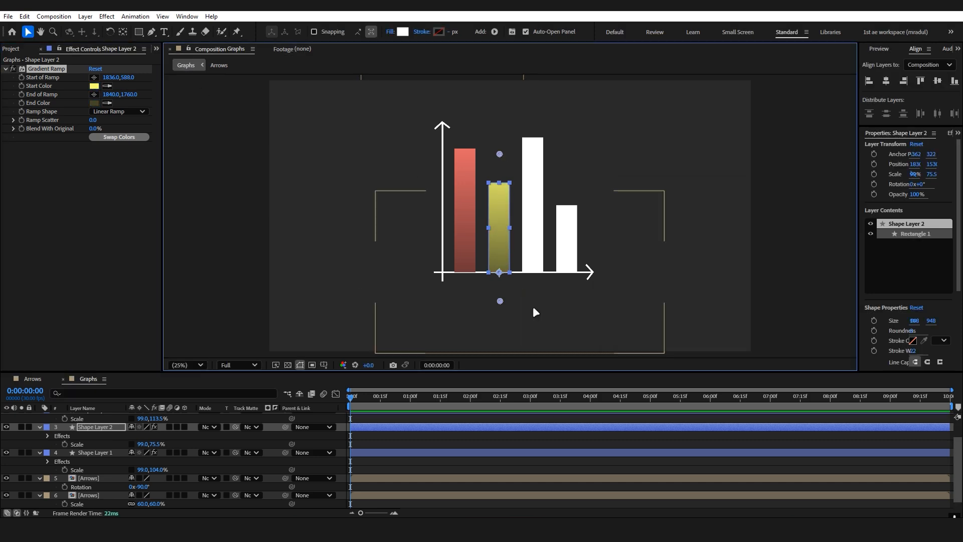
Give the third bar the copied Gradient Ramp, spanning just beyond its height, and shift its start color to blue.
scroll(151, 451, "up", 2)
left_click(98, 433)
key("ctrl+v")
left_click_drag(500, 152, 532, 119)
left_click_drag(500, 301, 534, 303)
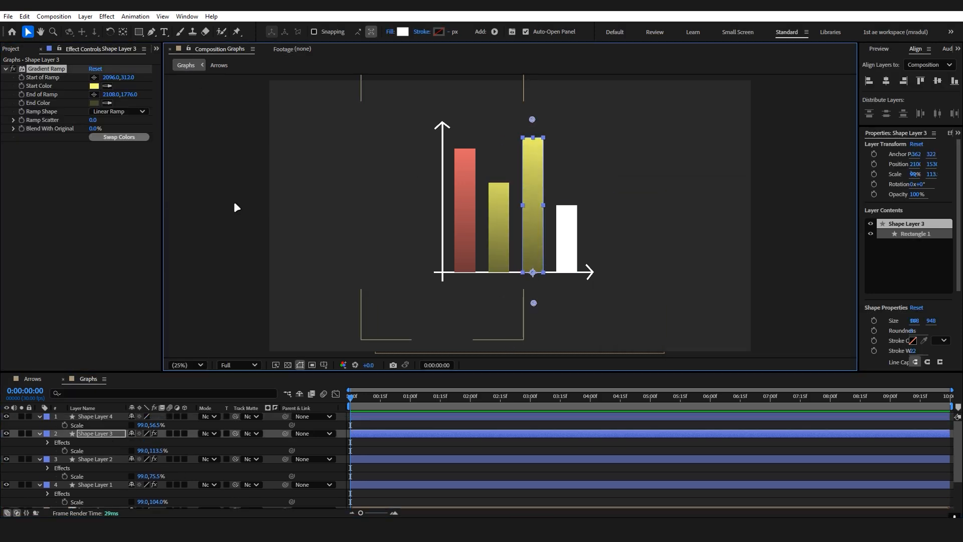
left_click(94, 86)
left_click_drag(757, 312, 757, 268)
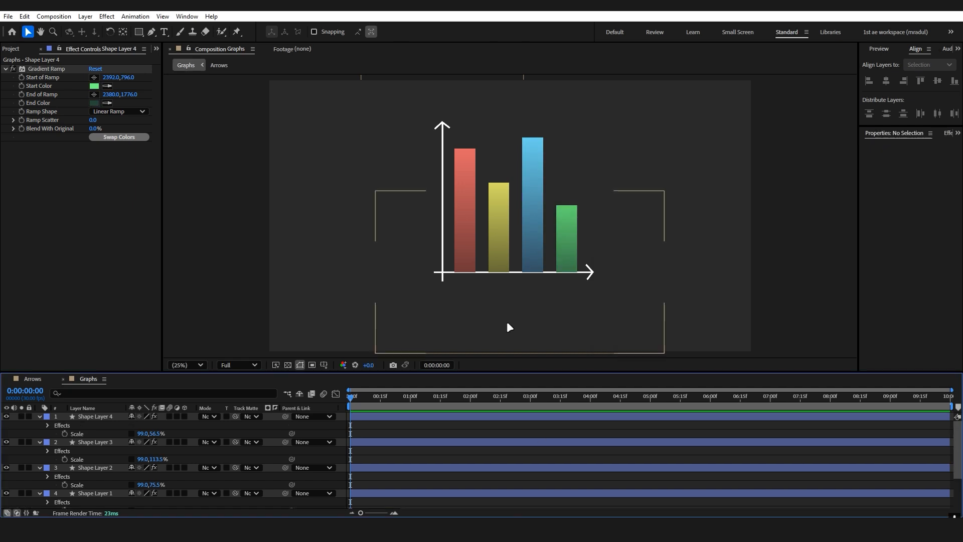
Collapse all layers and move both Arrows layers to the top of the layer stack, above the bars.
scroll(507, 321, "up", 2)
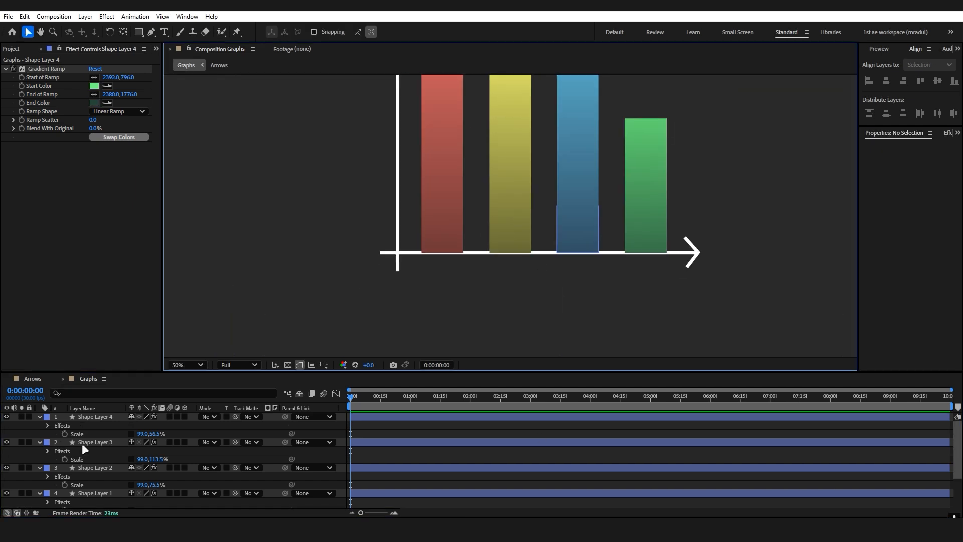
key("ctrl+a")
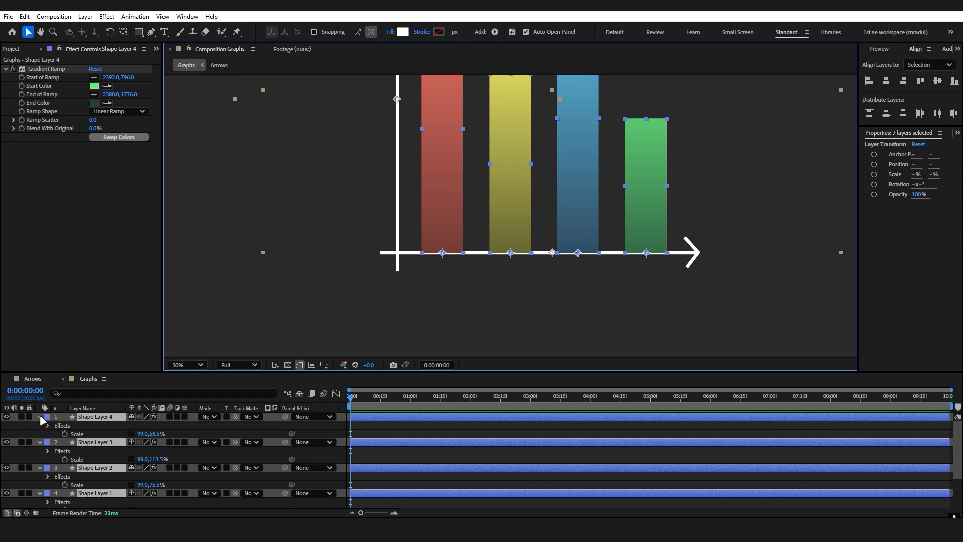
left_click(40, 416)
left_click(190, 487)
left_click(99, 458)
left_click(102, 451, "shift")
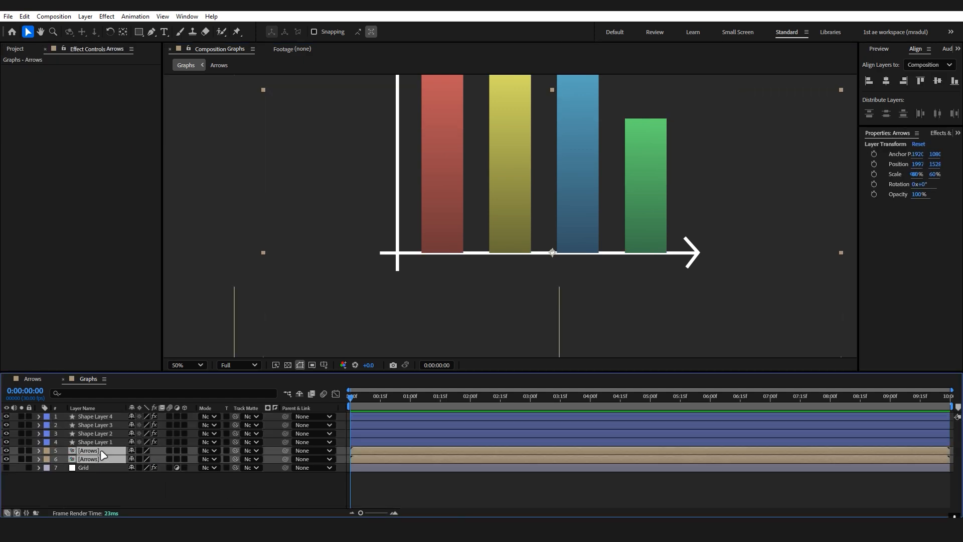
left_click_drag(102, 454, 118, 414)
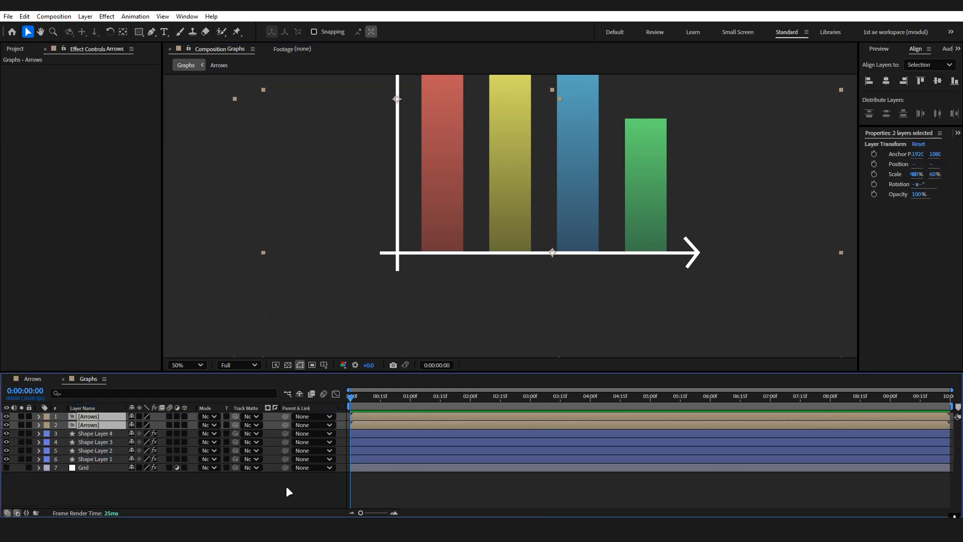
left_click(289, 492)
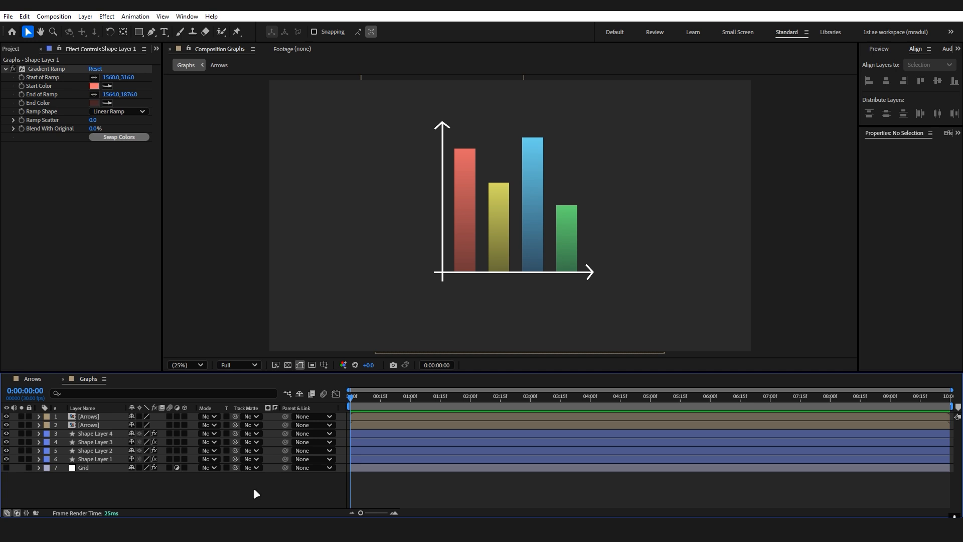
Apply a Drop Shadow effect to the first bar and place it above the Gradient Ramp in the effect order.
left_click(105, 458)
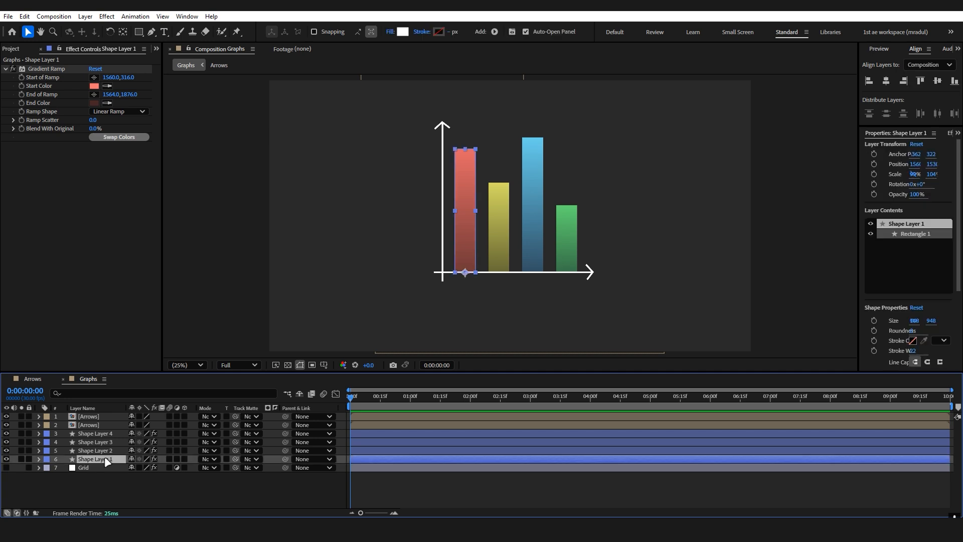
key("ctrl+space")
key("Down")
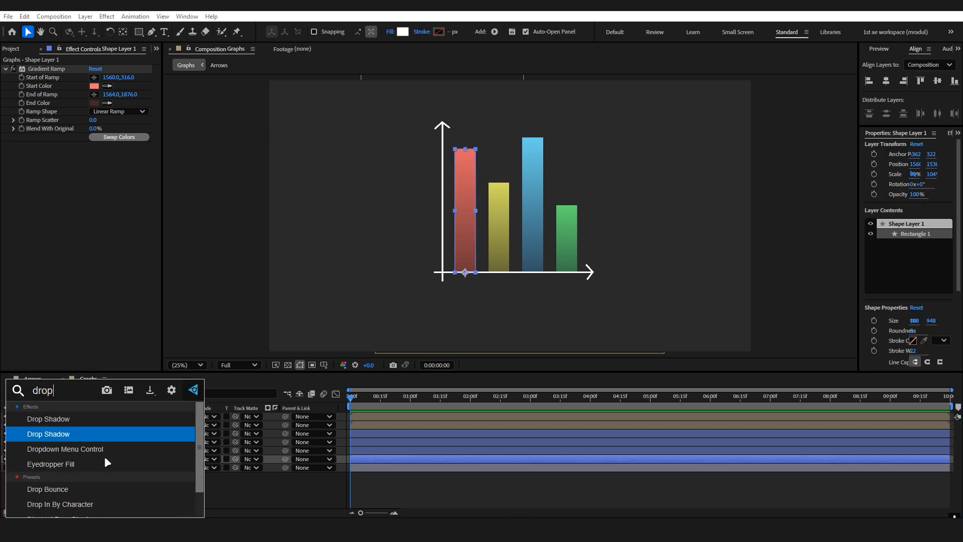
key("Return")
scroll(386, 220, "up", 2)
left_click_drag(349, 175, 389, 181)
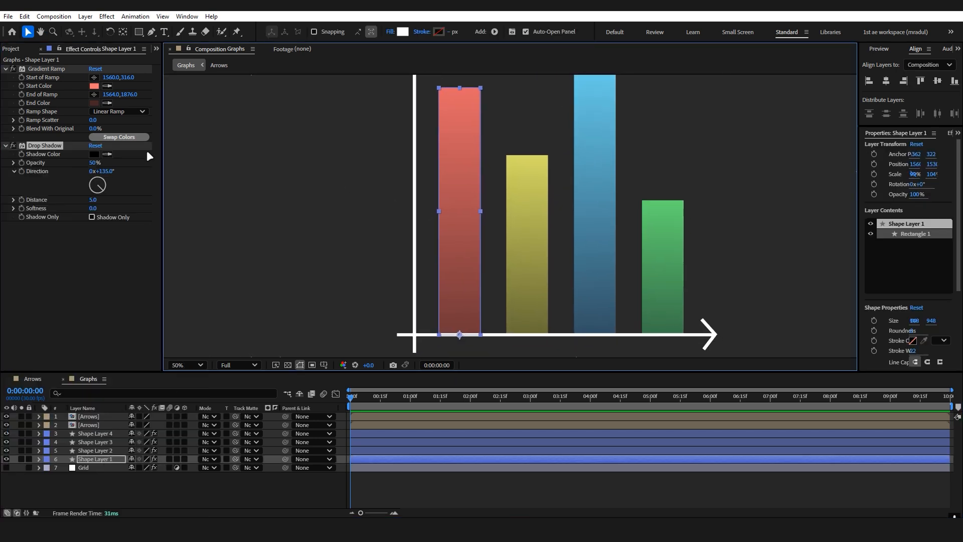
left_click_drag(54, 145, 53, 69)
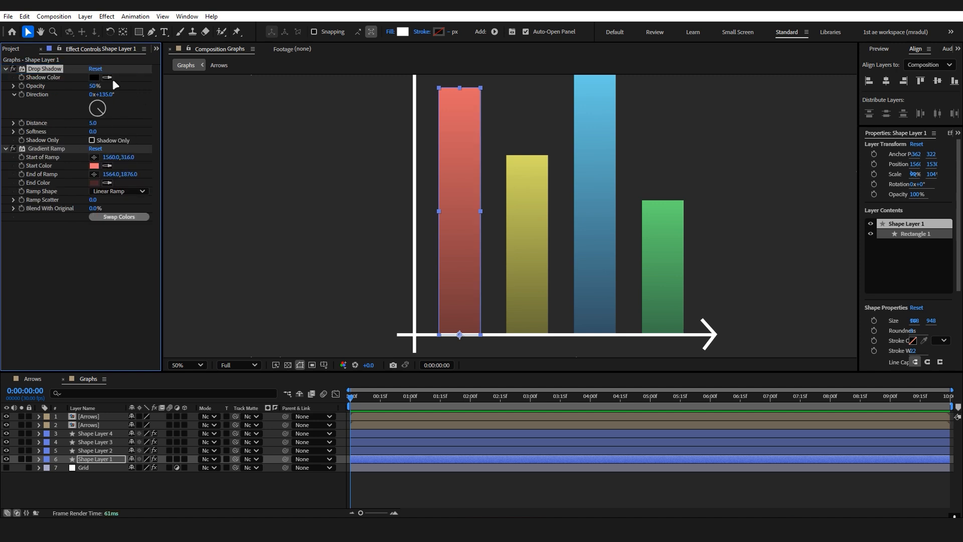
Turn the first bar's shadow into a white glow with 100% opacity, distance 0 and softness 258.
left_click(93, 78)
left_click(618, 209)
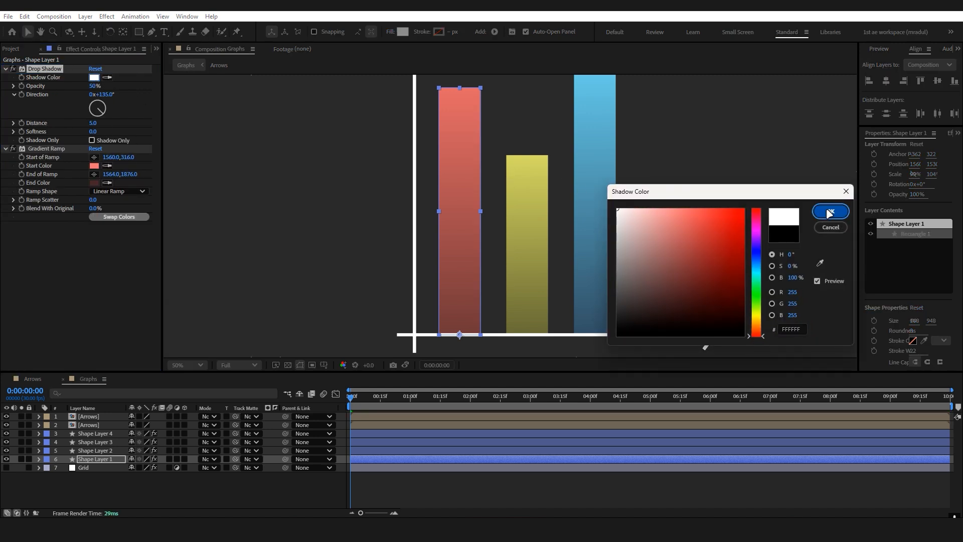
left_click(829, 212)
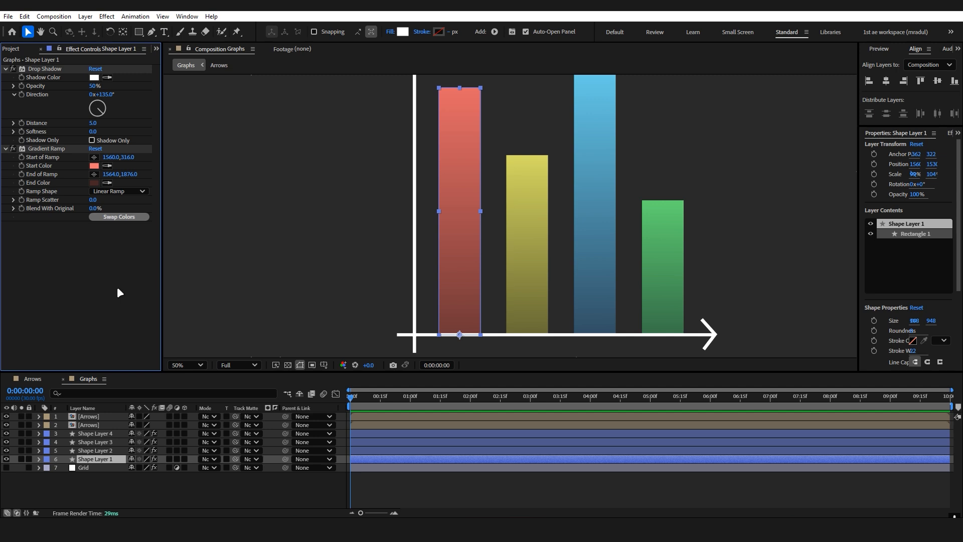
left_click_drag(92, 132, 159, 132)
left_click_drag(92, 86, 184, 87)
left_click_drag(94, 131, 75, 123)
left_click(269, 499)
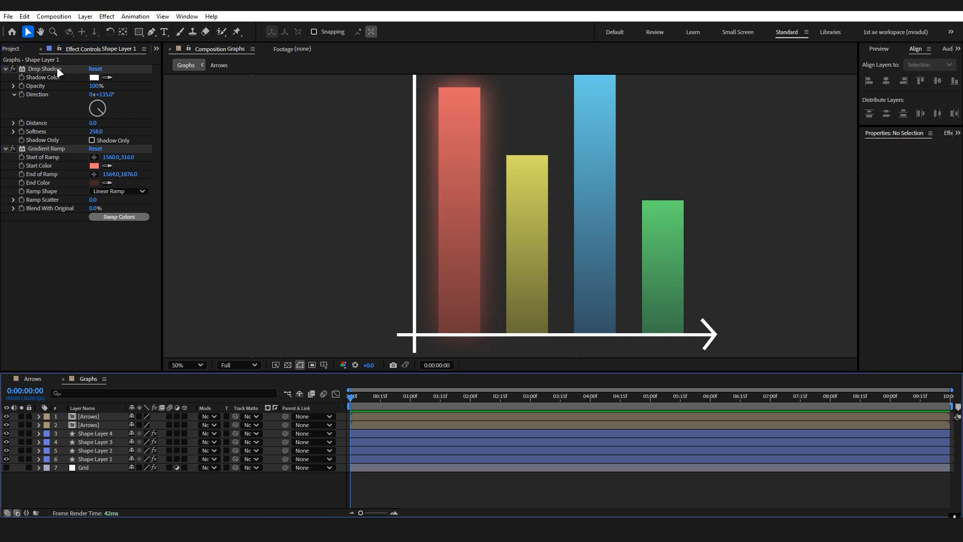
Duplicate the first bar's Drop Shadow and set the copy's softness to 931.
left_click(56, 67)
key("ctrl+d")
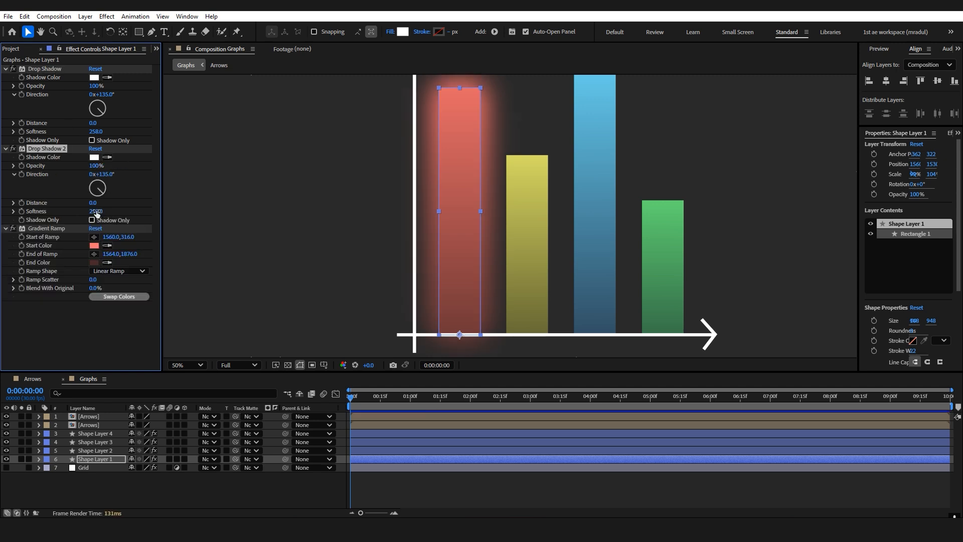
left_click_drag(97, 213, 135, 211)
left_click_drag(227, 209, 440, 213)
Set the opacity to 50% for the second drop shadow and 64% for the first one.
left_click(98, 166)
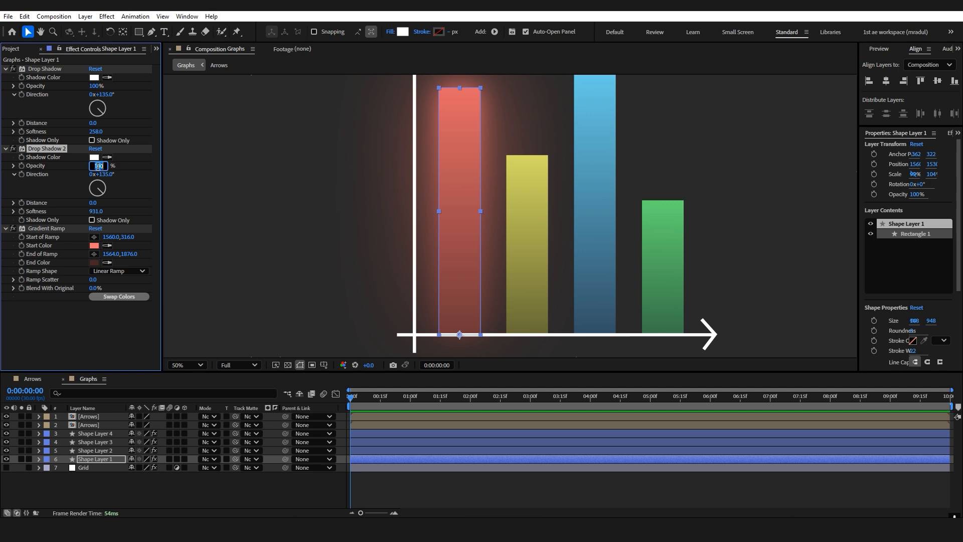
key("Return")
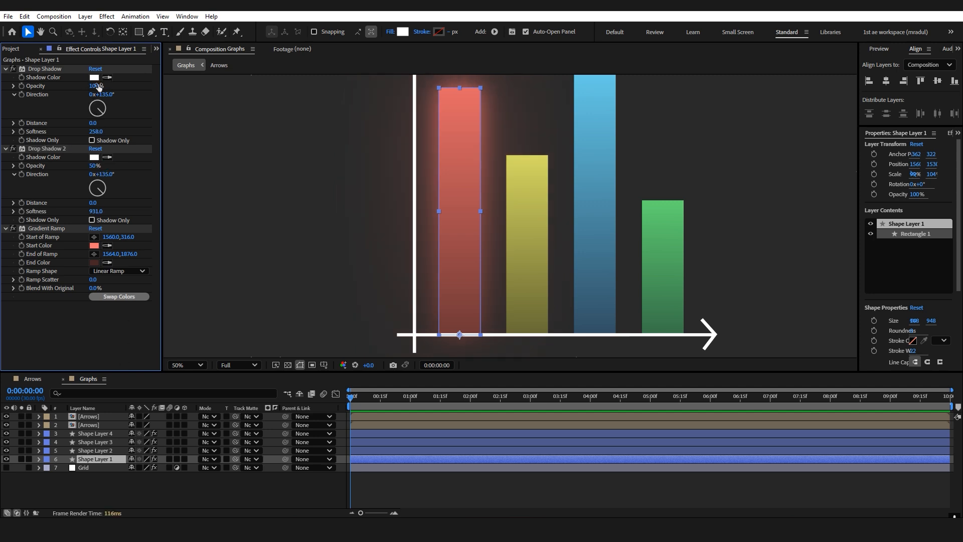
mouse_move(97, 85)
left_mouse_down()
mouse_move(88, 86)
mouse_move(103, 93)
left_mouse_up()
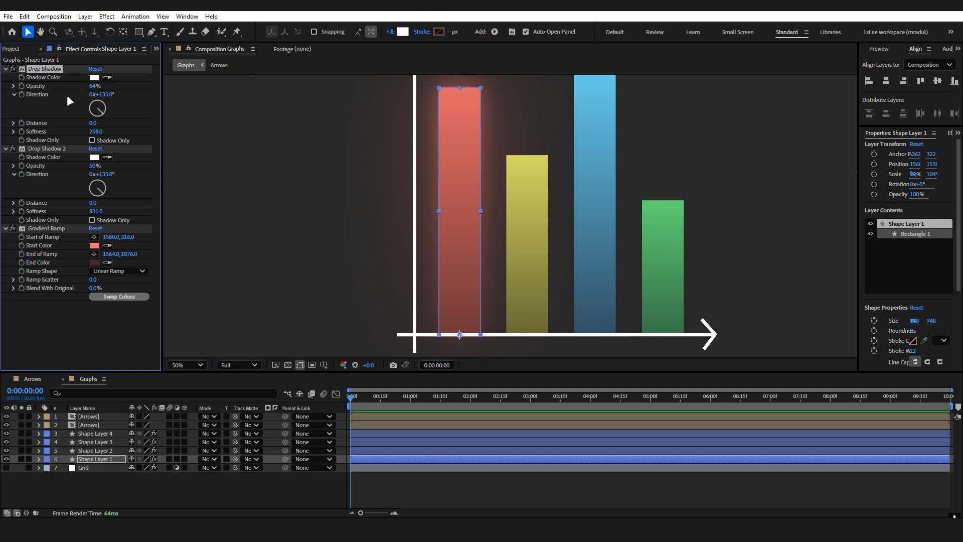
Copy both Drop Shadow effects from the first bar and paste them onto the other three bars.
left_click(93, 328)
left_click(303, 483)
key("shift+slash")
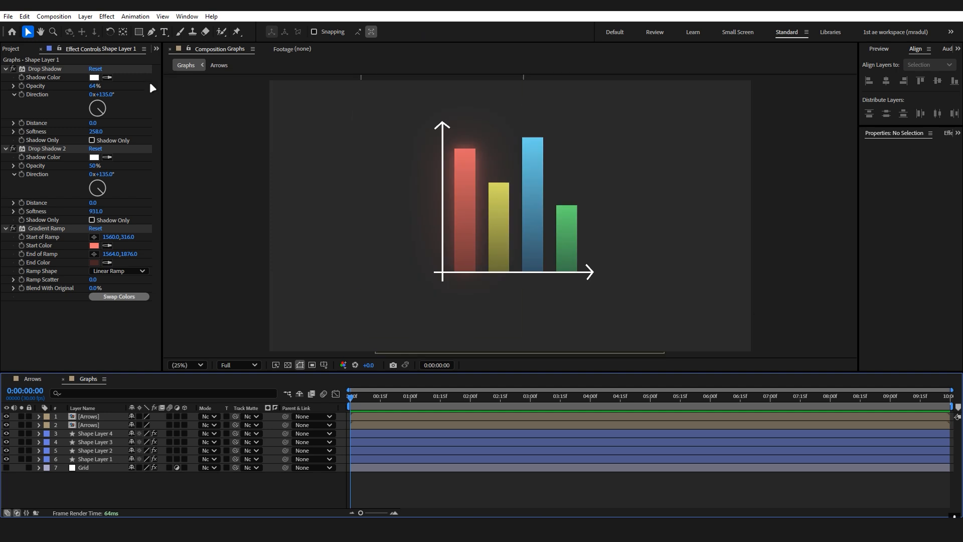
left_click(45, 69)
left_click(48, 149, "shift")
key("ctrl+c")
left_click(96, 451)
left_click(111, 434, "shift")
key("ctrl+v")
Place the pasted Drop Shadow effects above the Gradient Ramp on the second, third and fourth bars.
left_click(96, 451)
left_click_drag(54, 146, 56, 67)
left_click(95, 442)
left_click(48, 225, "shift")
left_click(105, 434)
left_click(628, 231)
scroll(575, 199, "up", 2)
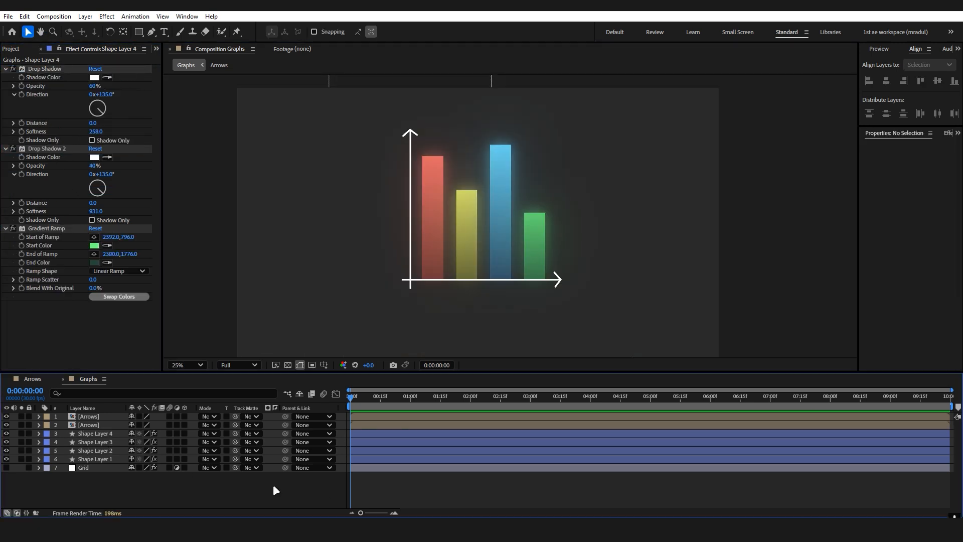
Add Scale keyframes to all four bar layers and move those keyframes to about 2:09.
left_click(117, 459)
left_click(119, 434, "shift")
key("s")
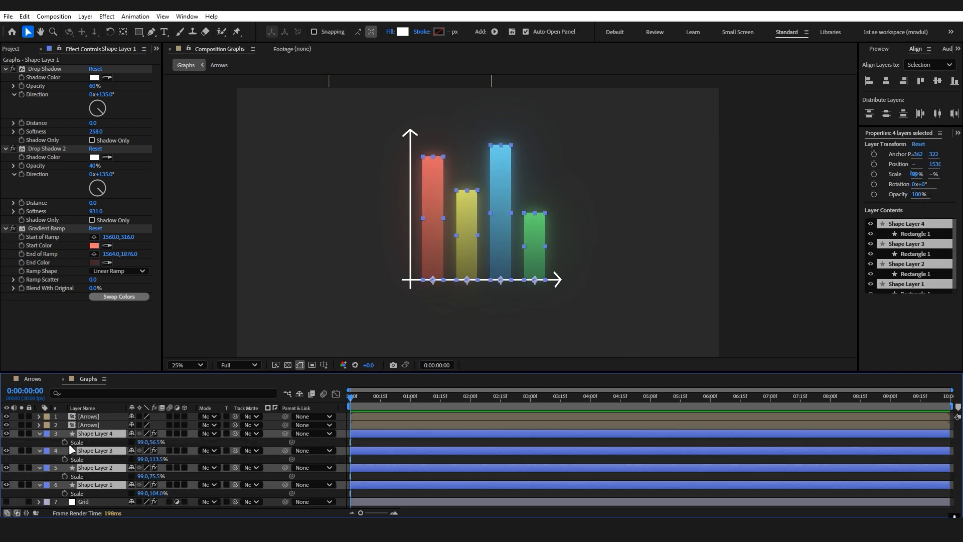
left_click(65, 441)
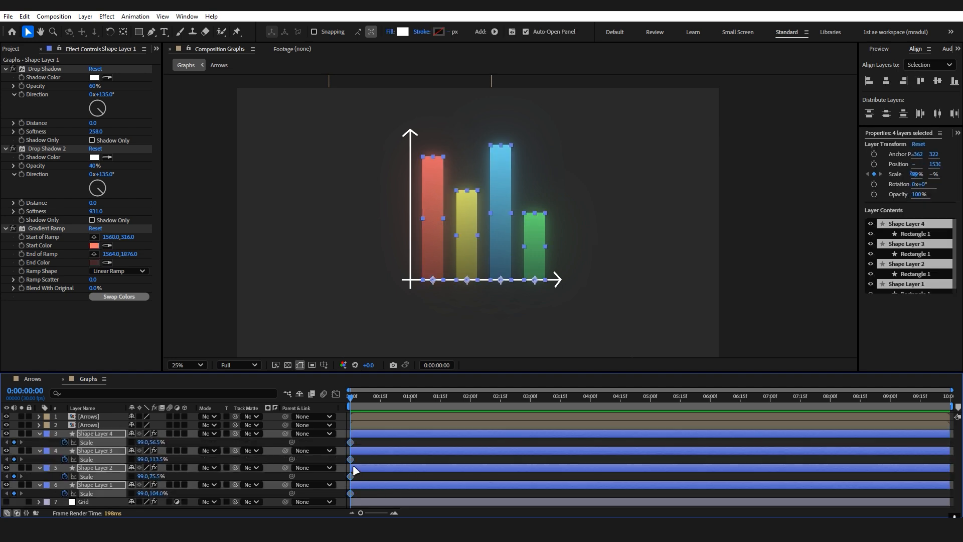
left_click_drag(351, 459, 488, 459)
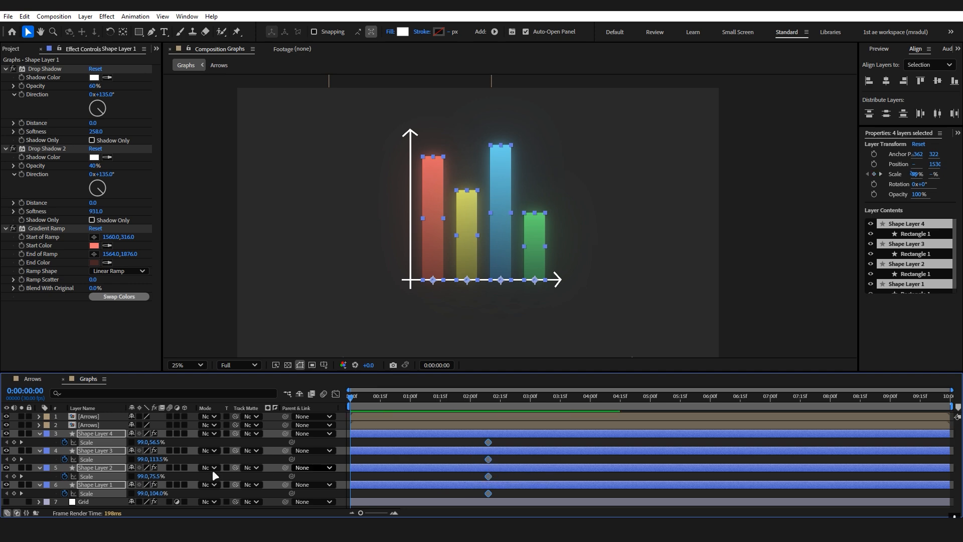
Set the vertical scale of all four bars to 0% at the start of the timeline.
left_click(157, 442)
type("0")
key("Return")
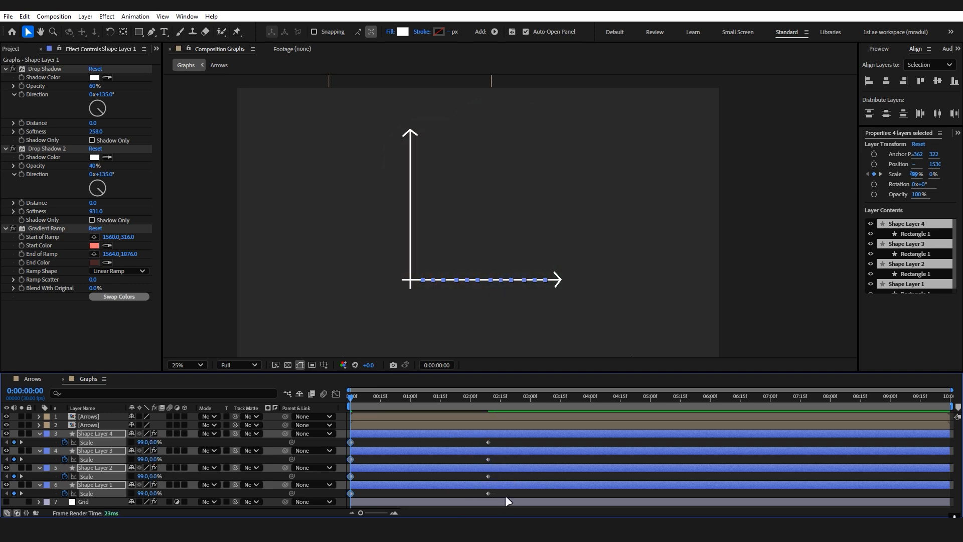
Apply Easy Ease to the bars' Scale keyframes and reshape their speed graph to peak early and slow down gradually.
left_click_drag(505, 495, 335, 423)
key("F9")
key("shift+F3")
key("grave")
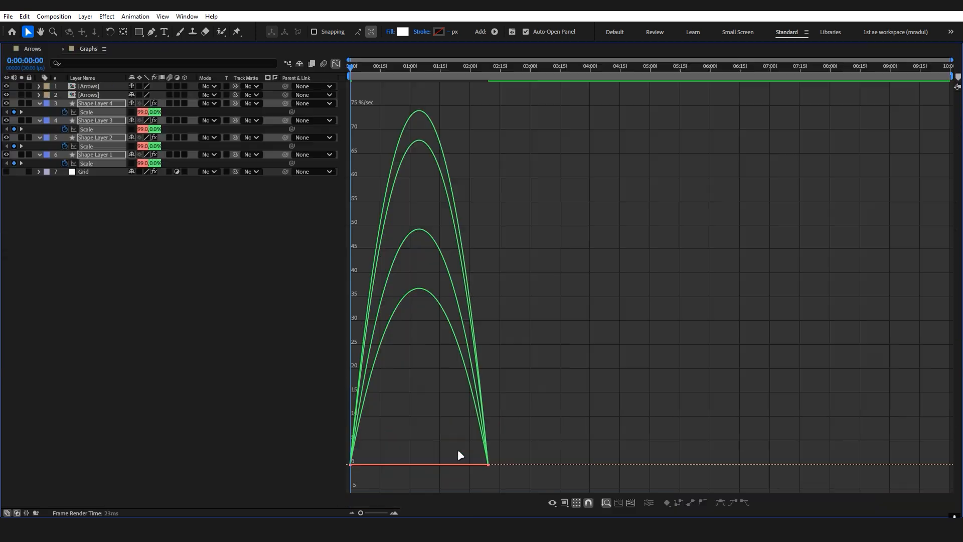
left_click_drag(497, 473, 343, 443)
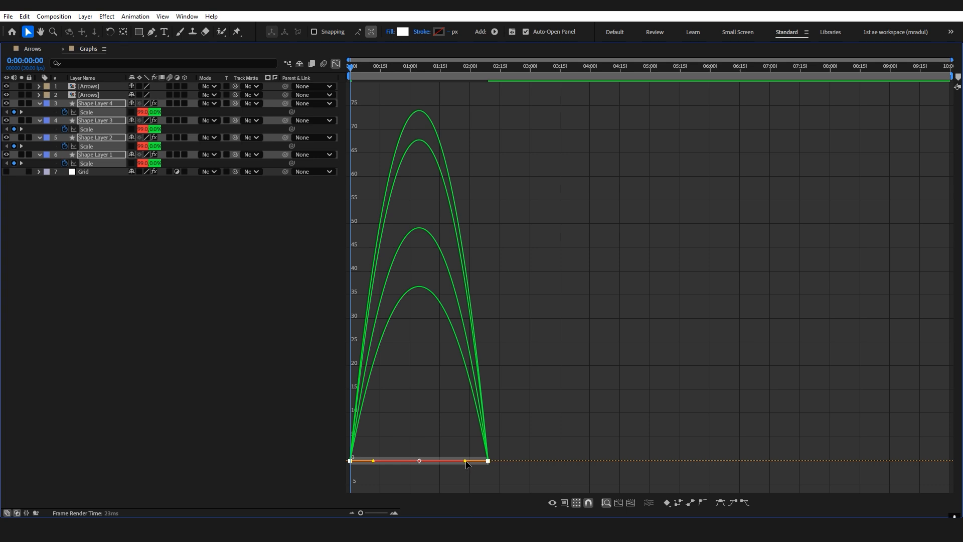
left_click_drag(465, 461, 420, 463)
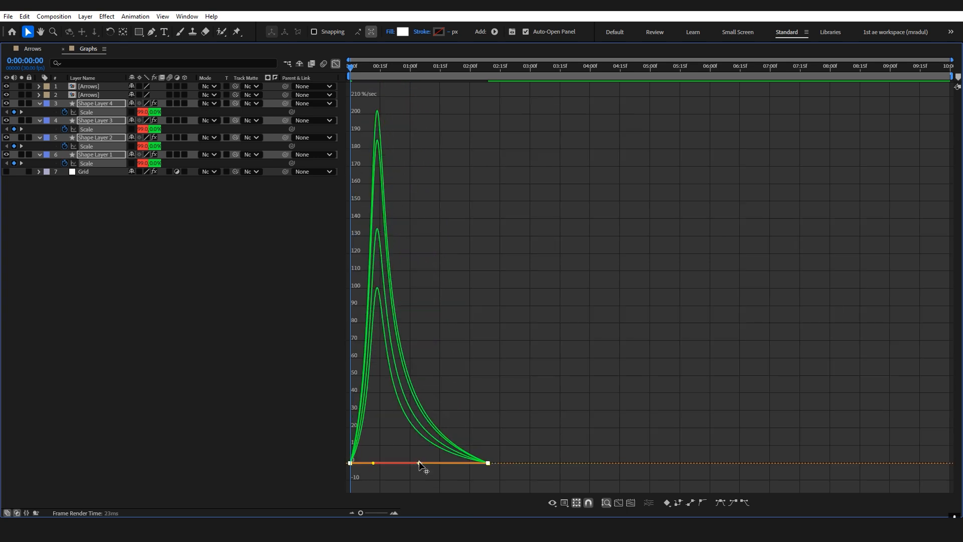
key("grave")
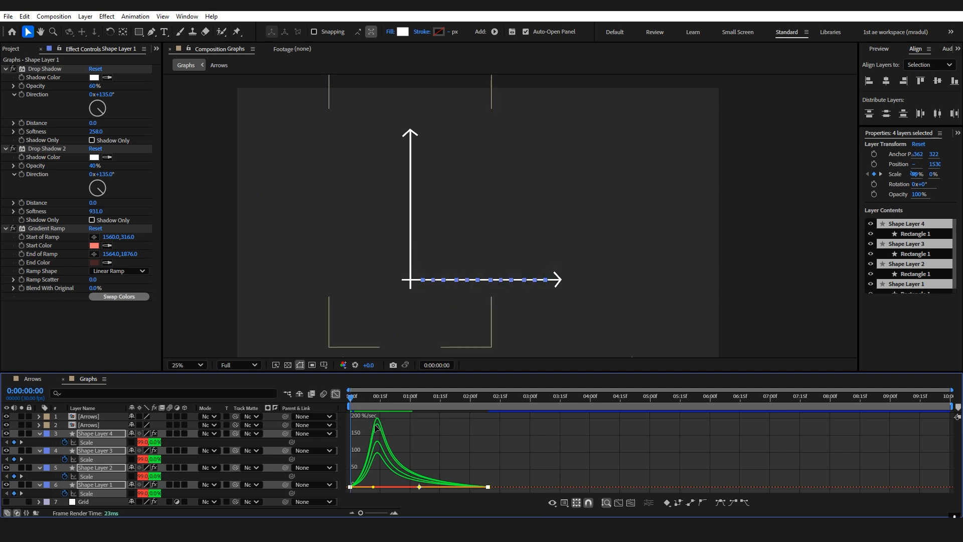
Preview the eased growth animation of the four bars.
key("space")
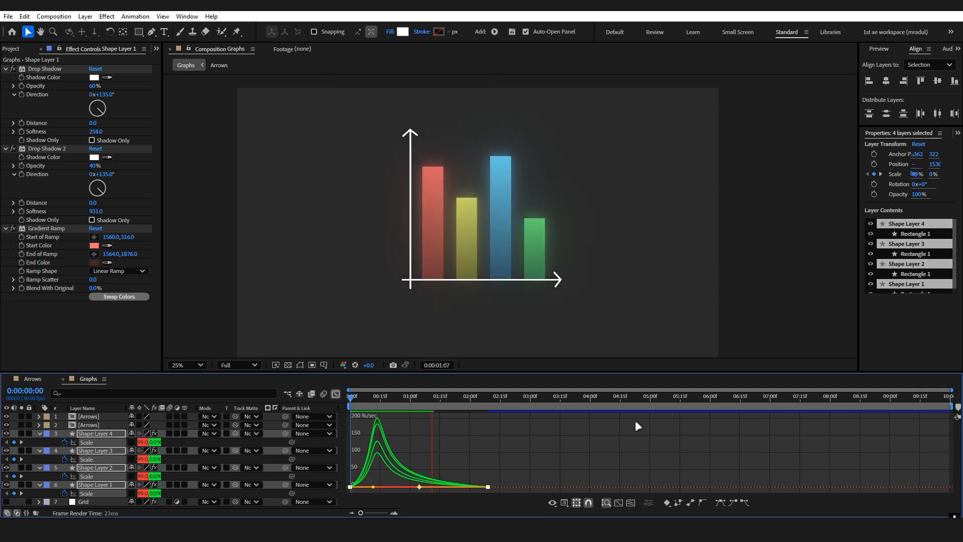
key("space")
key("space")
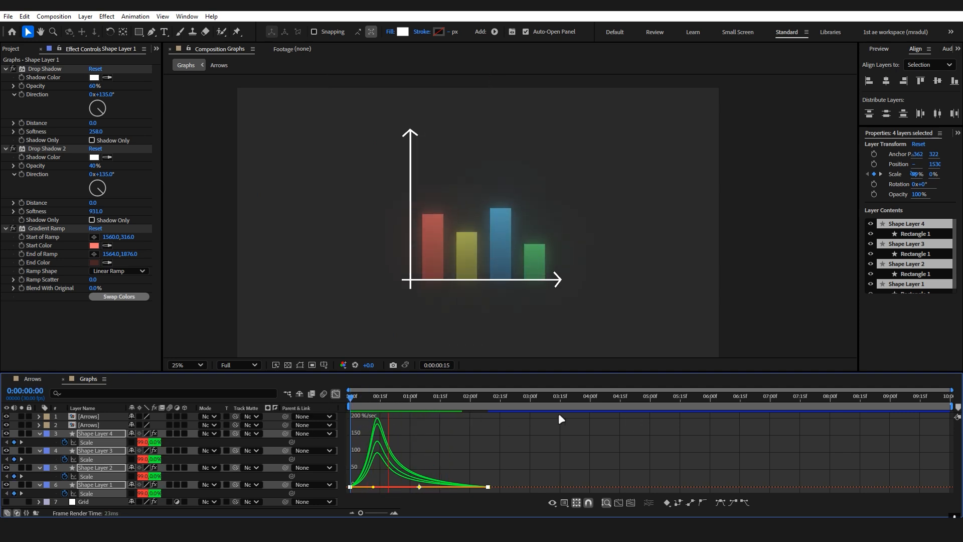
key("space")
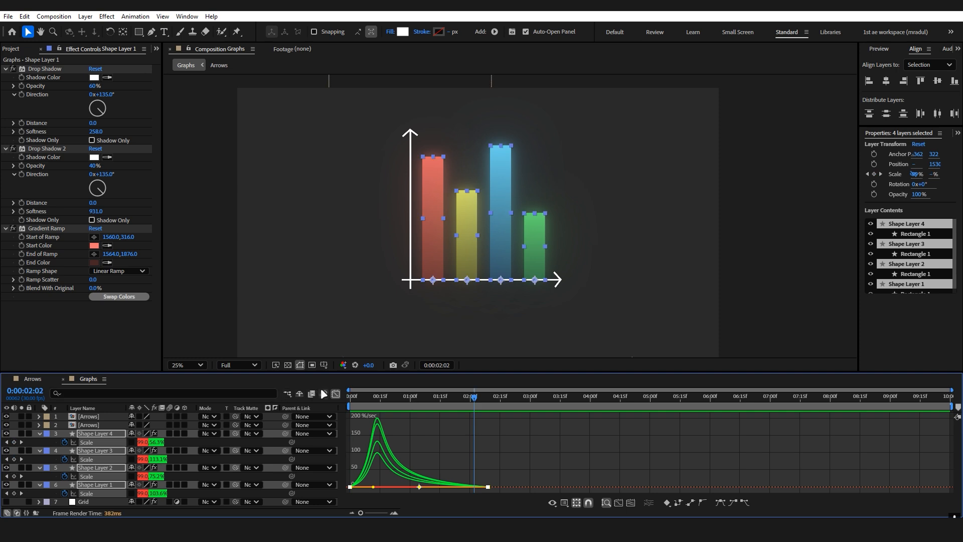
Close the Graph Editor and stagger the bar layers so the second, third and fourth start at about 0:08, 0:20 and 1:03.
left_click(336, 394)
left_click(410, 440)
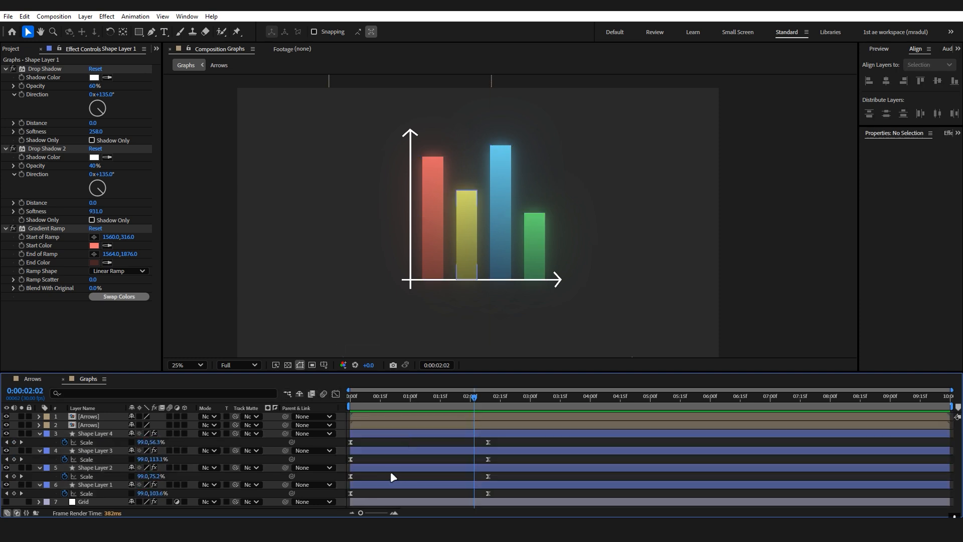
left_click_drag(377, 468, 487, 437)
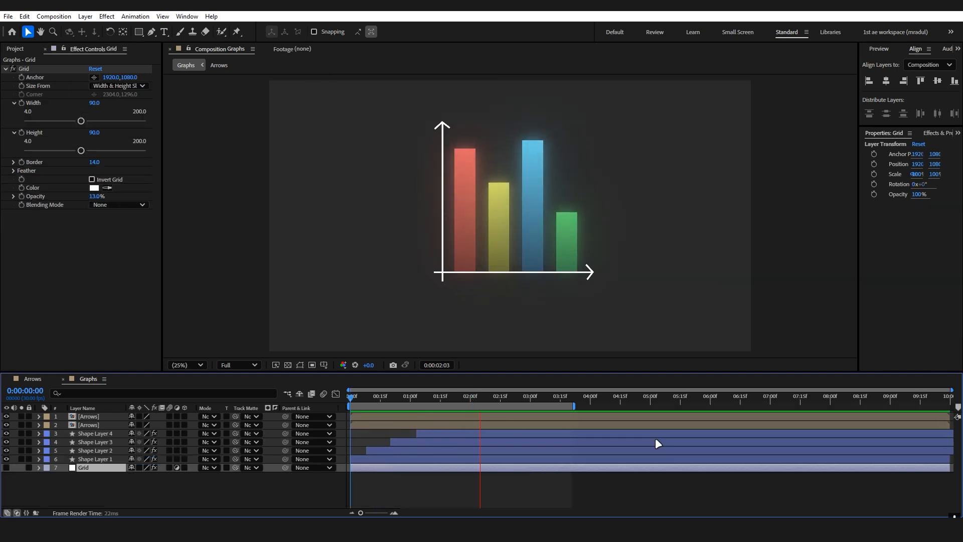
Show the Grid layer and move it above the four bar layers, below the arrows.
key("space")
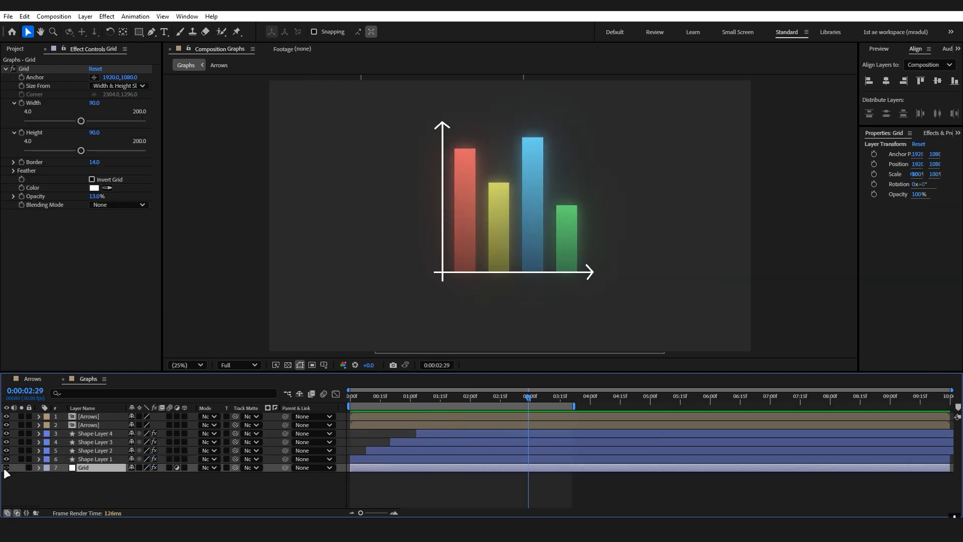
left_click(6, 467)
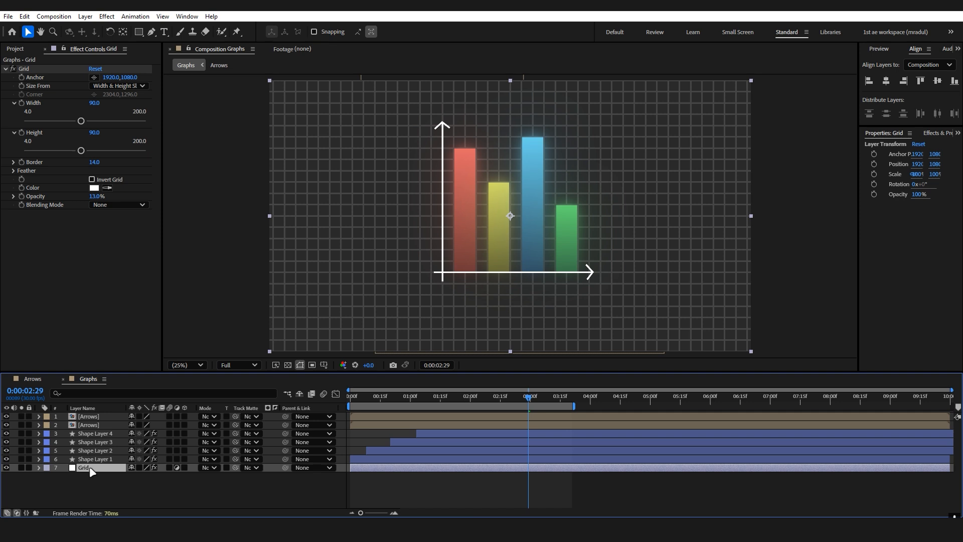
left_click_drag(87, 468, 98, 431)
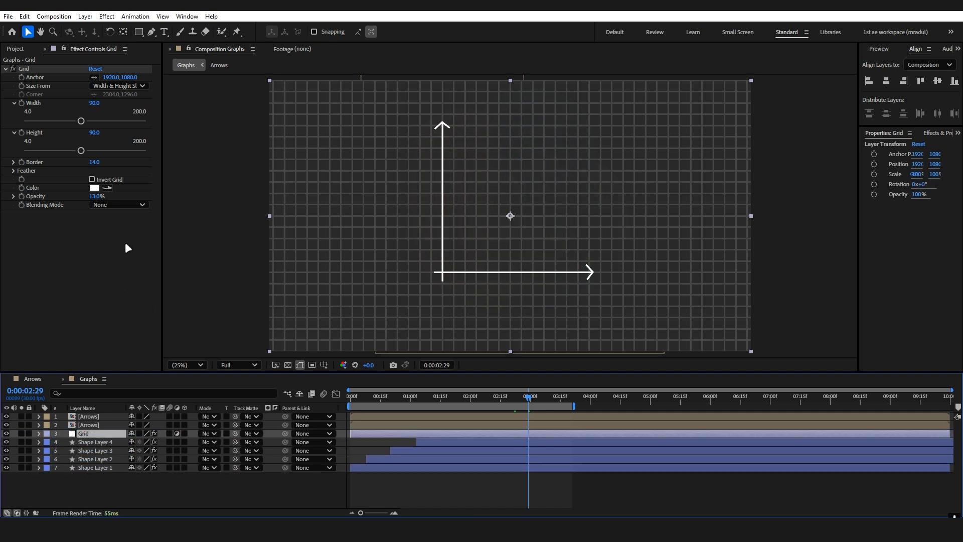
Set the Grid effect's blending mode to Darken and adjust its opacity.
left_click(120, 204)
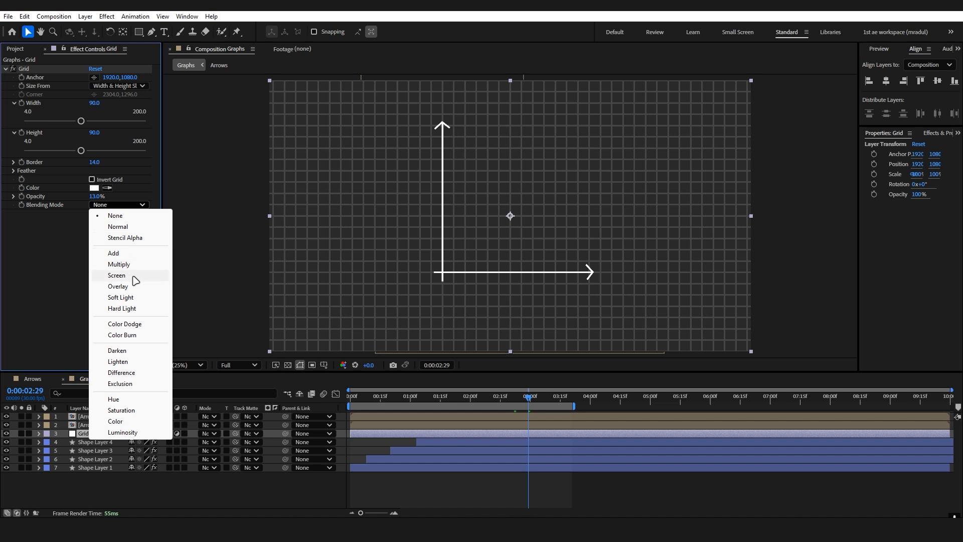
left_click(127, 350)
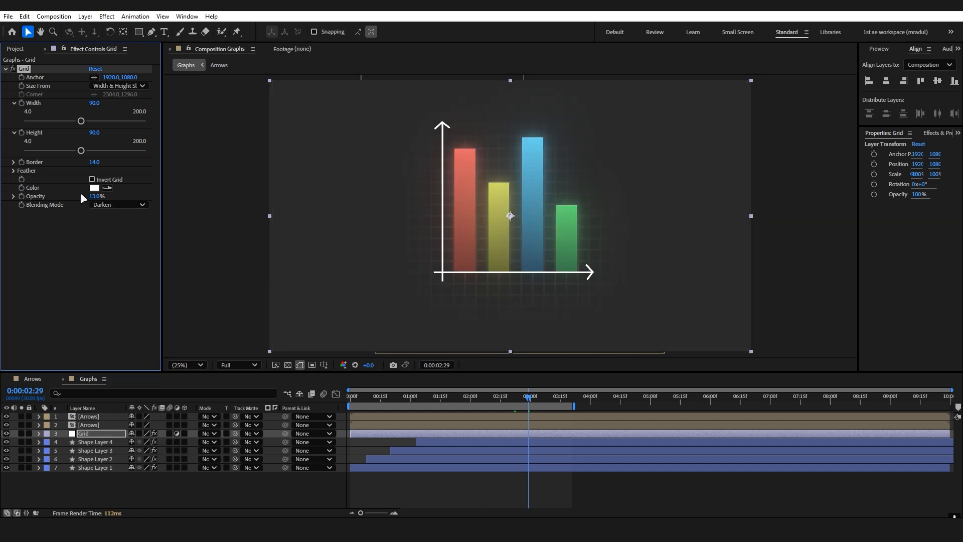
mouse_move(100, 196)
left_mouse_down()
mouse_move(132, 196)
mouse_move(102, 202)
left_mouse_up()
left_click(269, 486)
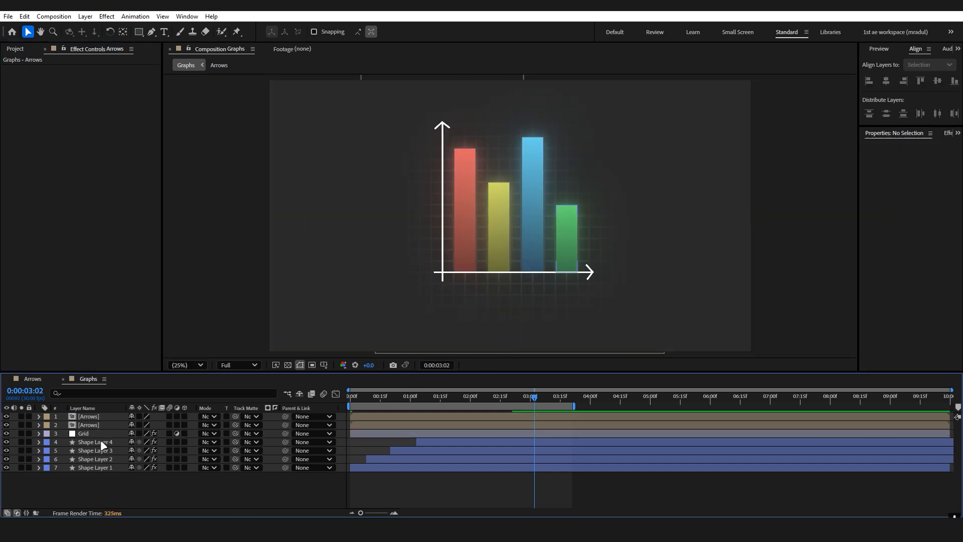
Apply a Fill effect to the vertical arrow layer.
left_click(102, 416)
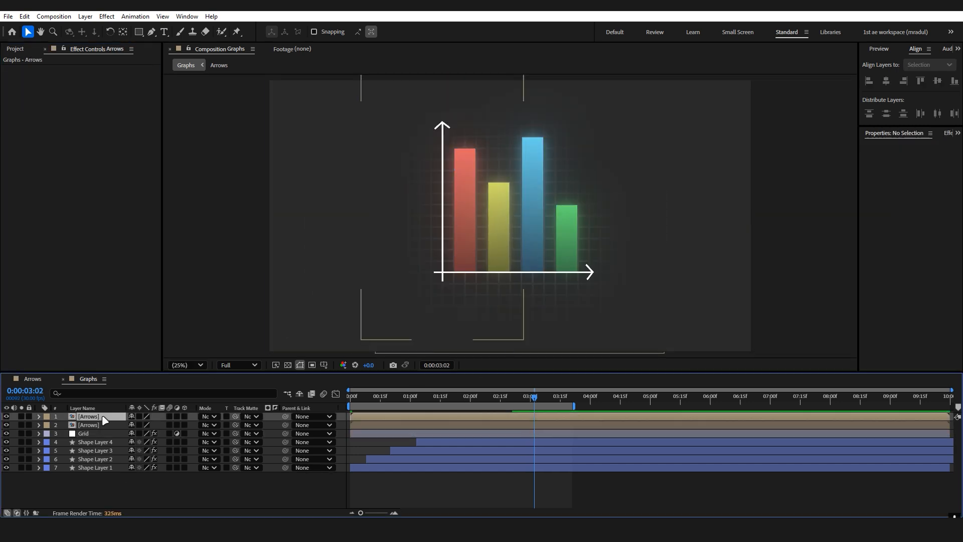
key("ctrl+space")
type("fil")
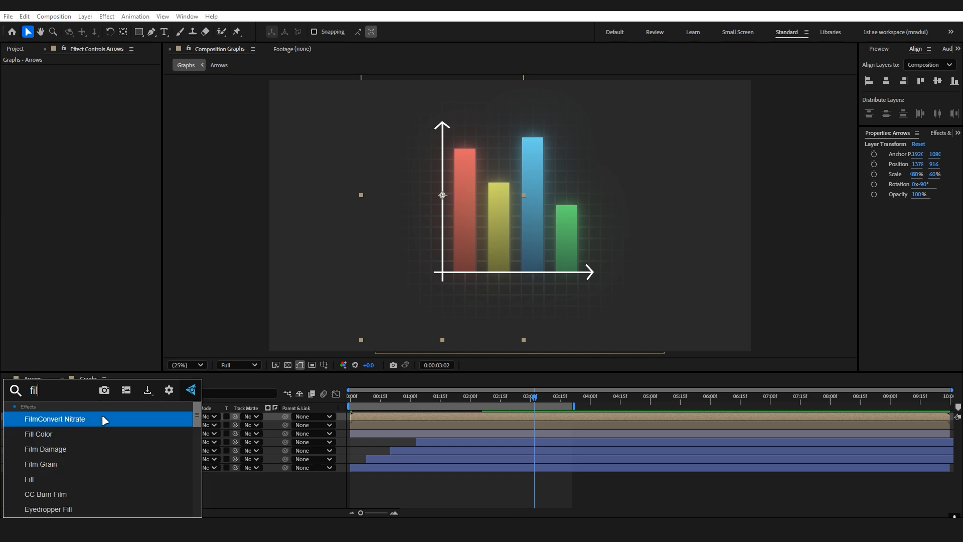
key("Down")
key("Down")
key("Down")
key("Down")
key("Return")
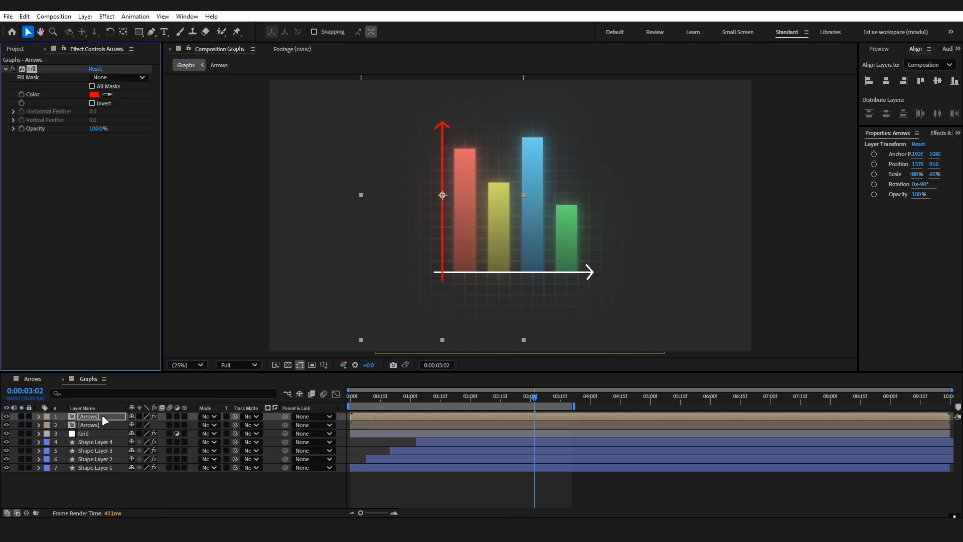
Set the Fill color to light grey CFCFCF and copy the effect onto the horizontal arrow layer.
key("period")
key("period")
left_click_drag(417, 256, 452, 215)
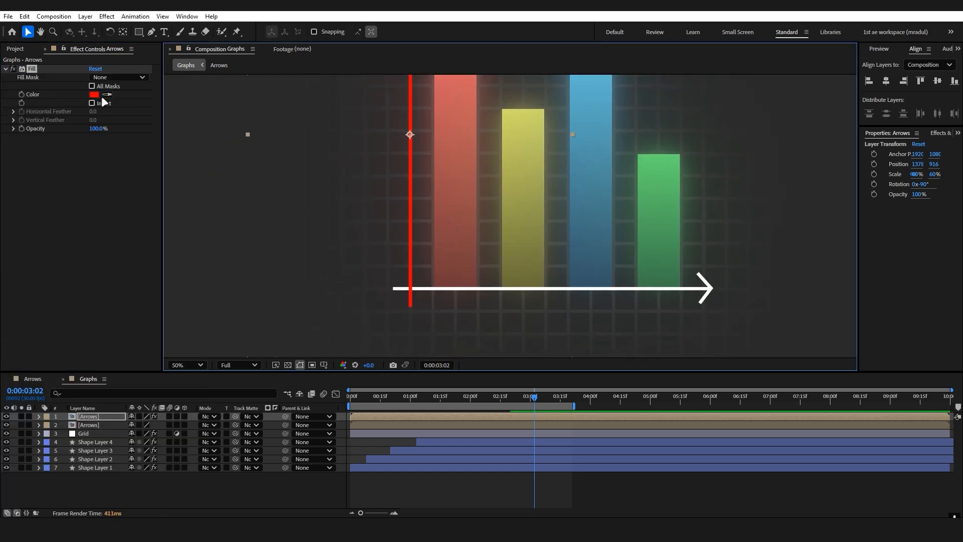
left_click(97, 94)
left_click(617, 227)
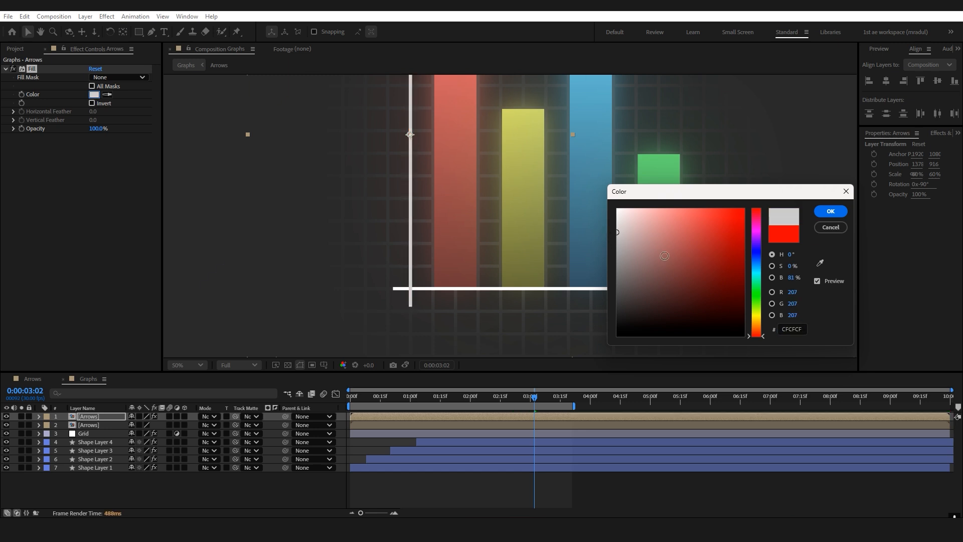
left_click(831, 211)
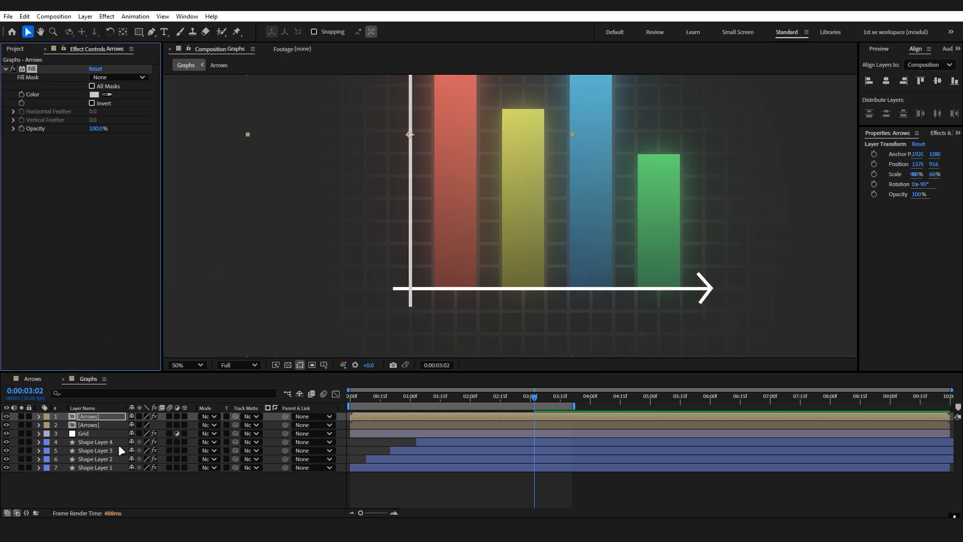
left_click(104, 425)
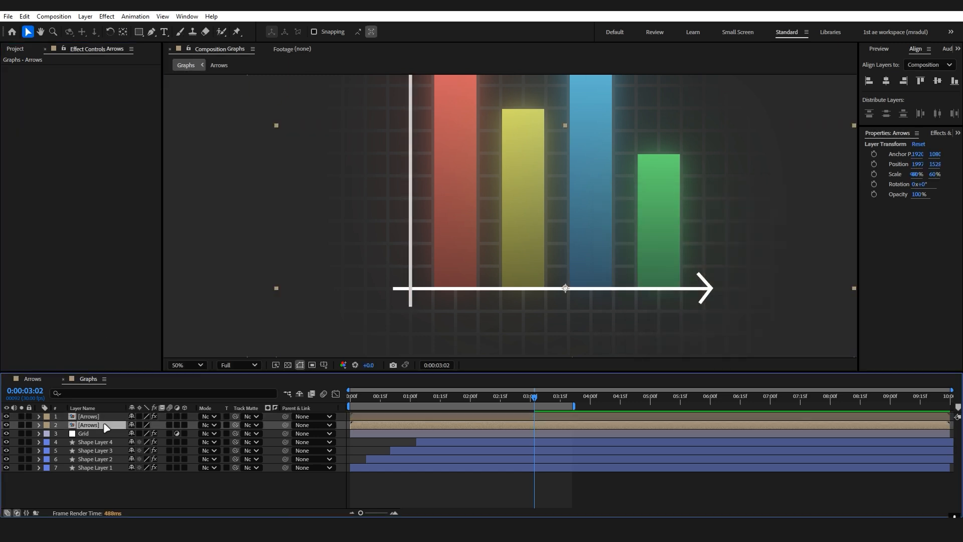
left_click(280, 490)
In the Arrows composition, make the arrowhead smaller by pulling in its outer point with the Pen tool, and return to the Graphs composition.
scroll(724, 280, "up", 1)
left_click_drag(724, 280, 531, 181)
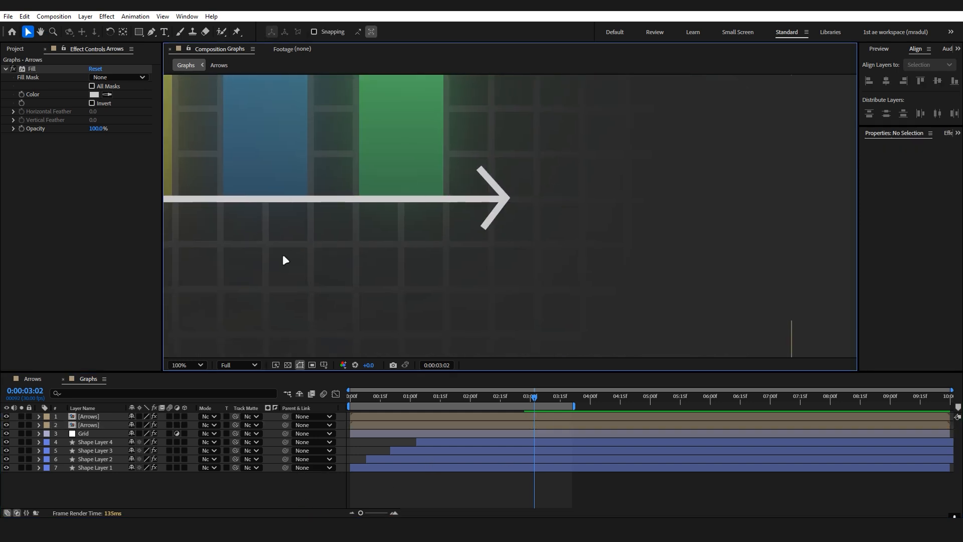
double_click(98, 425)
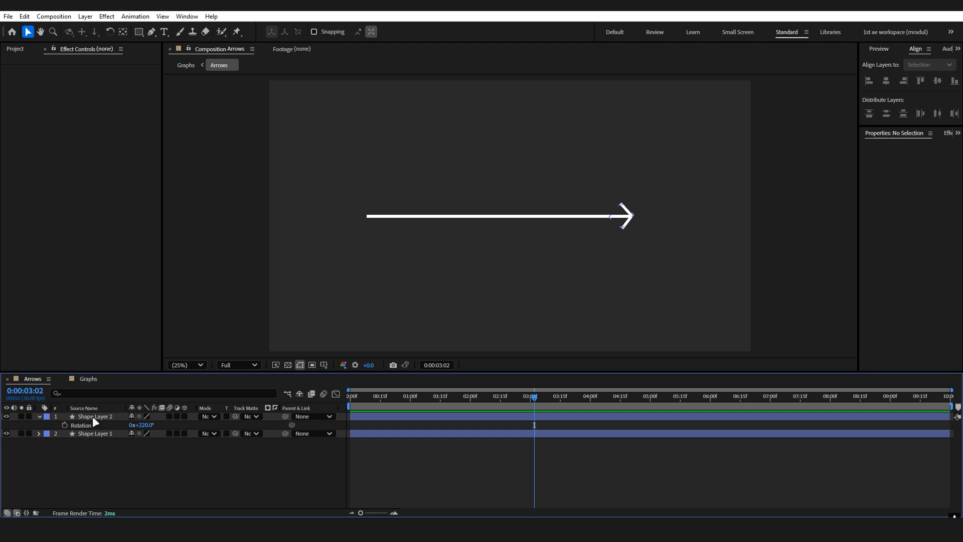
left_click(93, 417)
scroll(634, 232, "up", 1)
left_click_drag(641, 237, 463, 259)
scroll(577, 257, "up", 1)
key("p")
key("g")
left_click_drag(444, 173, 457, 184)
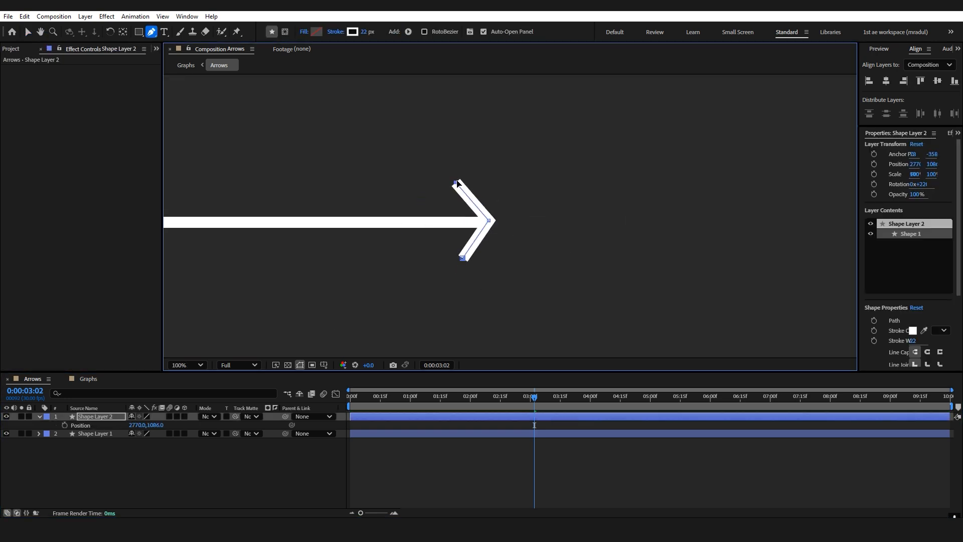
left_click(266, 482)
key("shift+slash")
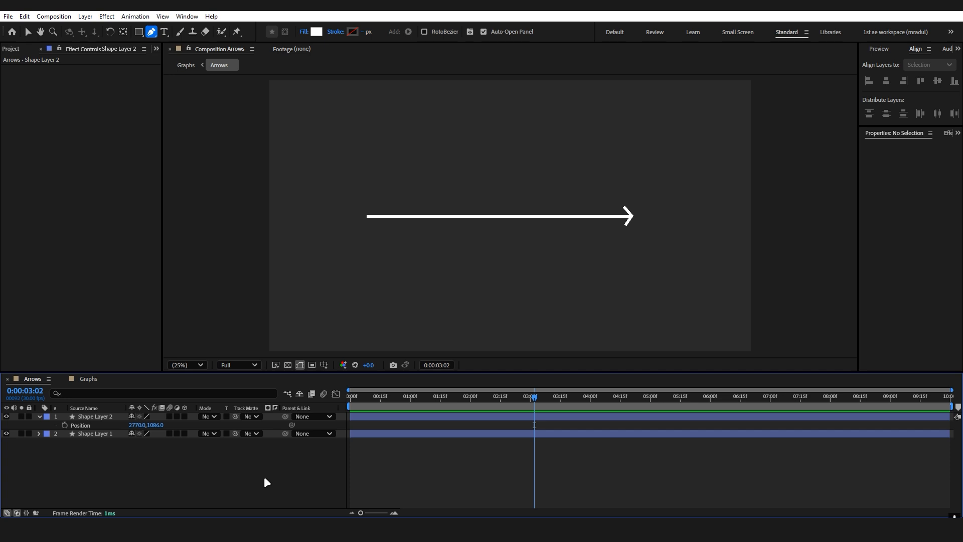
left_click(91, 379)
key("shift+slash")
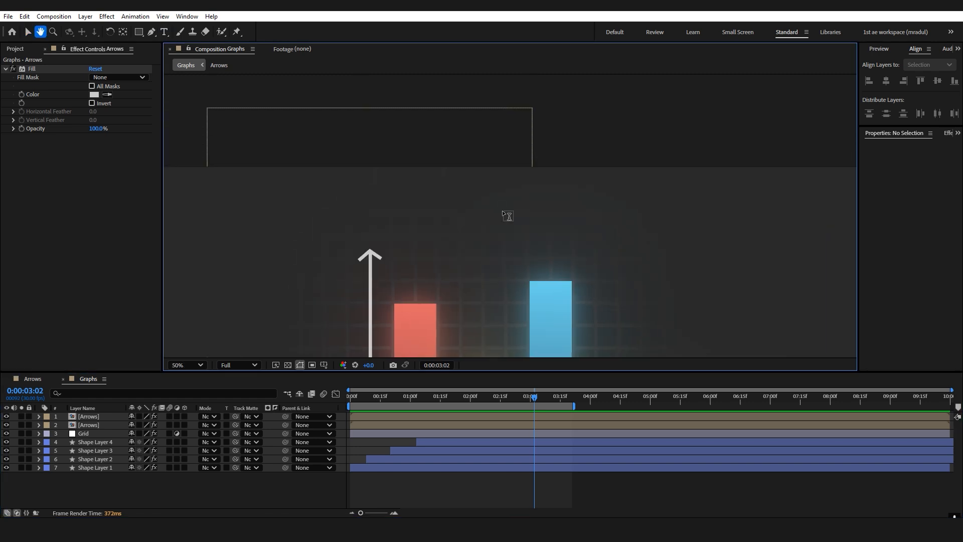
Add a text layer reading "Graph Animation in AFter effects." above the graph.
left_click(323, 193)
type("Graph Animation")
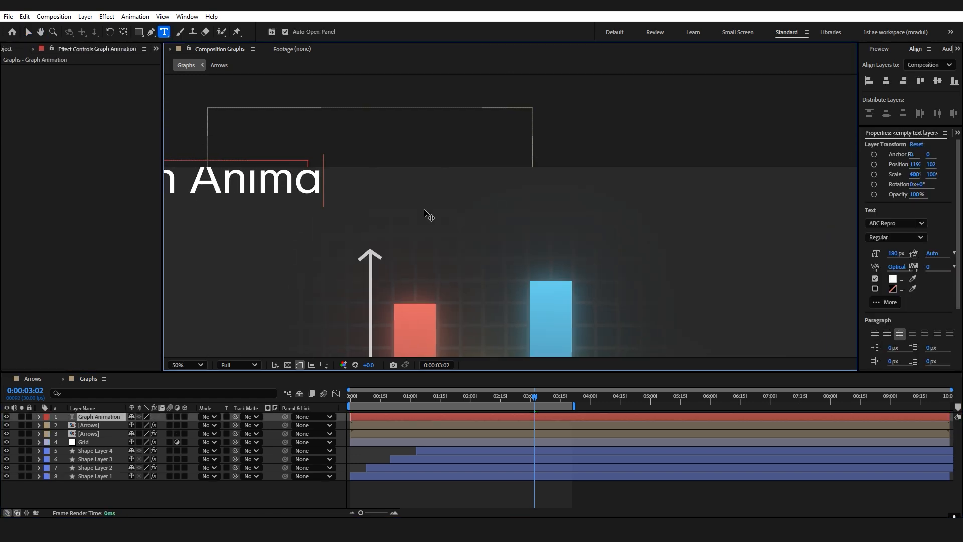
type(" in AFter effects.")
left_click(28, 32)
Center the title's anchor point, align it horizontally to the composition and scale it to 61%.
left_click(187, 365)
left_click(189, 366)
double_click(123, 31, "ctrl")
left_click(887, 80)
key("s")
left_click_drag(143, 425, 127, 425)
Correct the title to "Graph Animation in After effects." and recenter its anchor point and horizontal alignment.
double_click(555, 101)
left_click(547, 101)
key("BackSpace")
type("f")
double_click(122, 33, "ctrl")
left_click(887, 80)
left_click(464, 426)
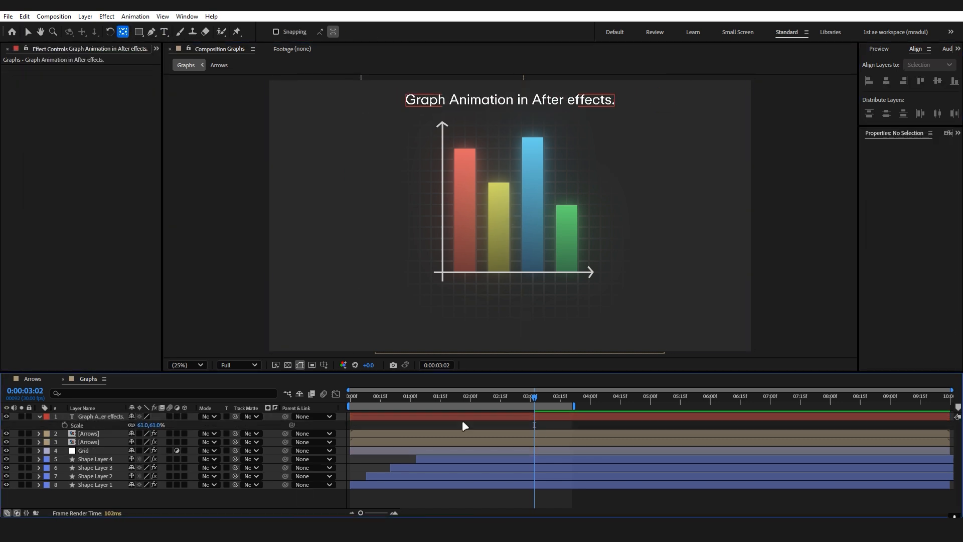
left_click(103, 416)
left_click(102, 417, "ctrl")
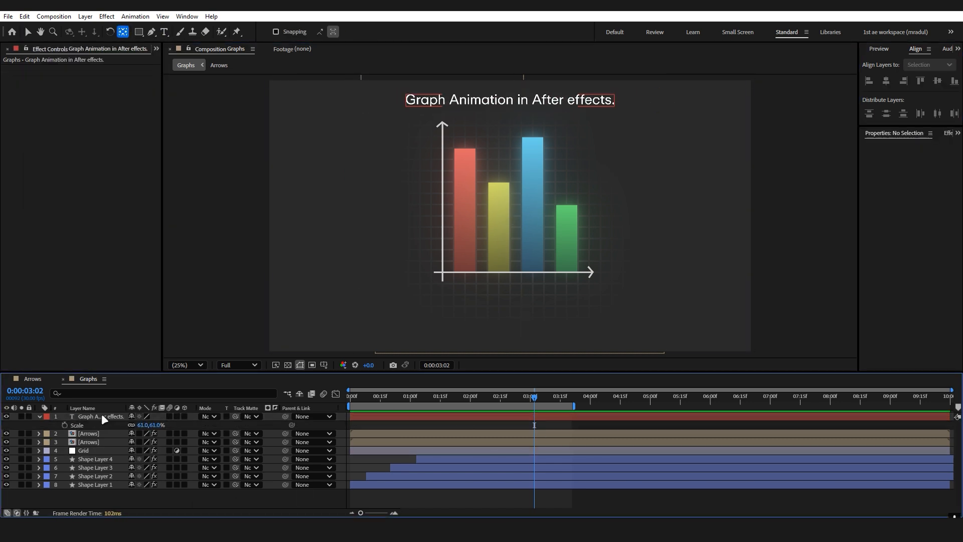
Add a white Drop Shadow effect to the title with 48% opacity, distance 0 and softness 148.
left_click(102, 417)
key("ctrl+space")
type("drop")
key("Return")
key("v")
scroll(510, 150, "up", 2)
left_click(94, 78)
left_click(606, 203)
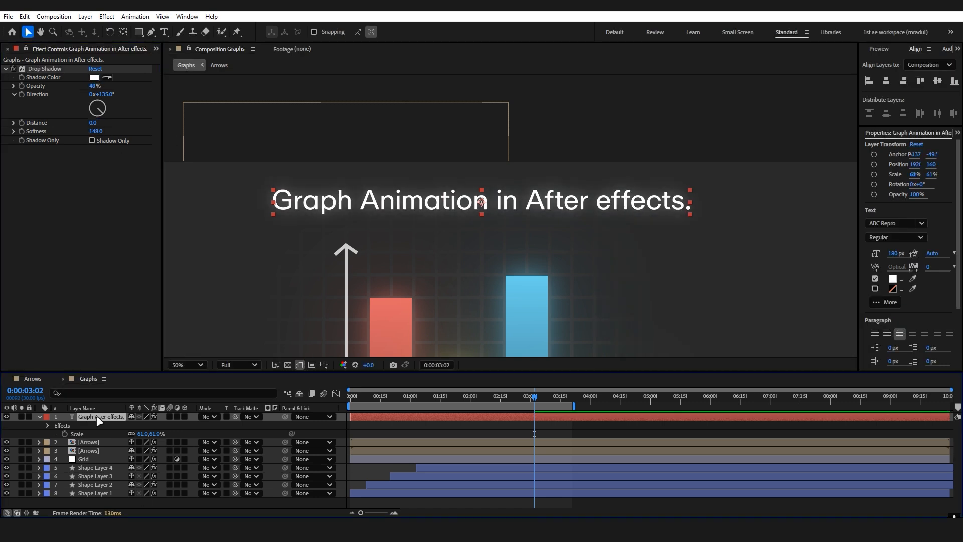
Add a Fill effect to the title in light grey and collapse its layer properties.
left_click(96, 415)
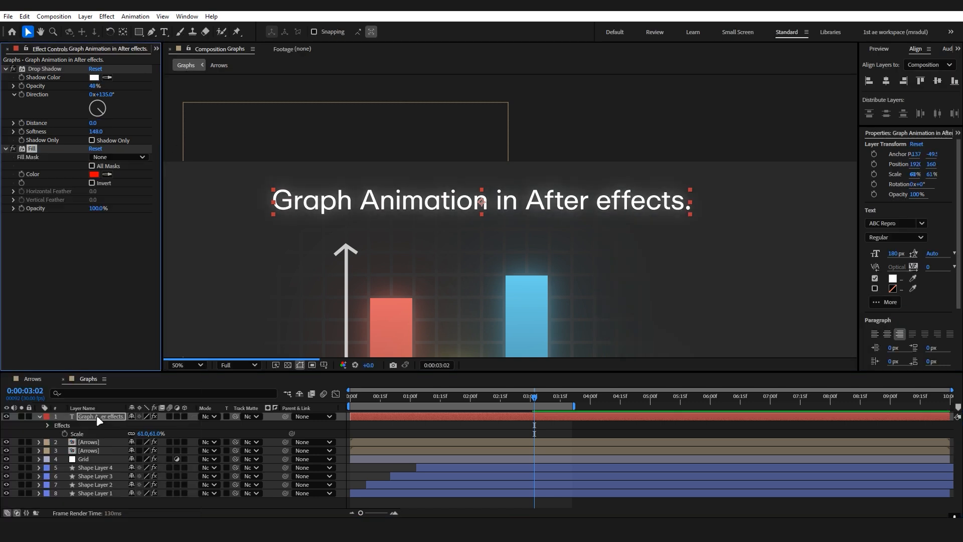
left_click(94, 174)
left_click_drag(632, 235, 582, 230)
left_click(830, 210)
key("shift+slash")
left_click(306, 505)
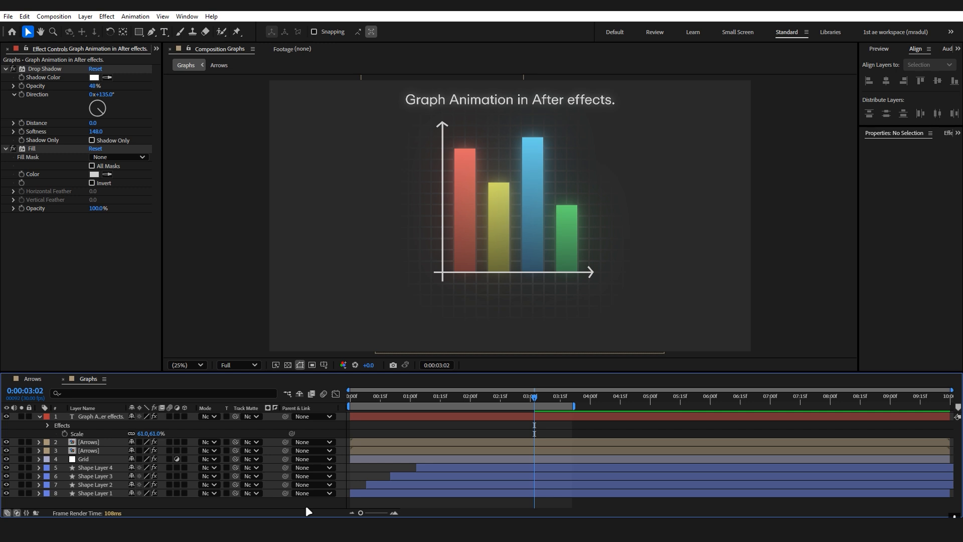
key("u")
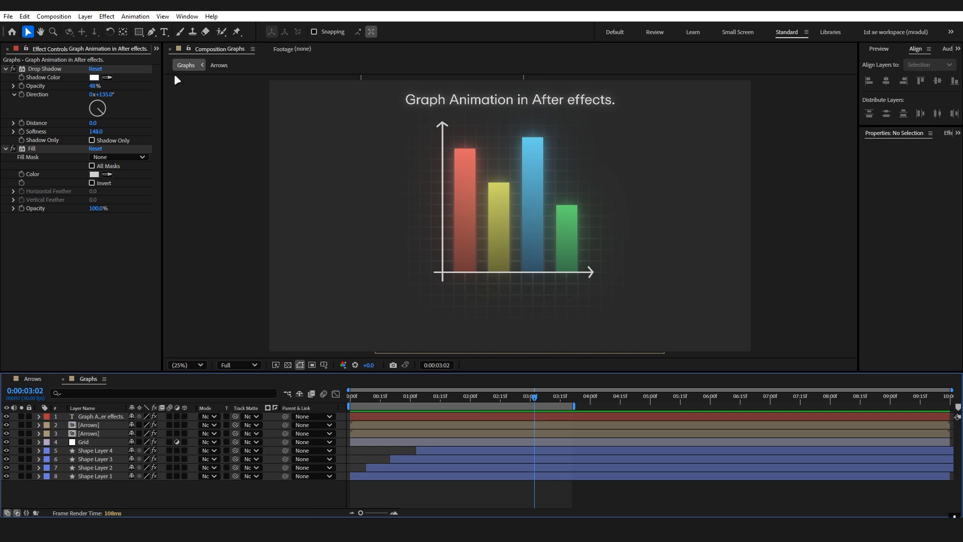
Draw a small white square about 124 px wide below and left of the graph and center its anchor point.
left_click(139, 32)
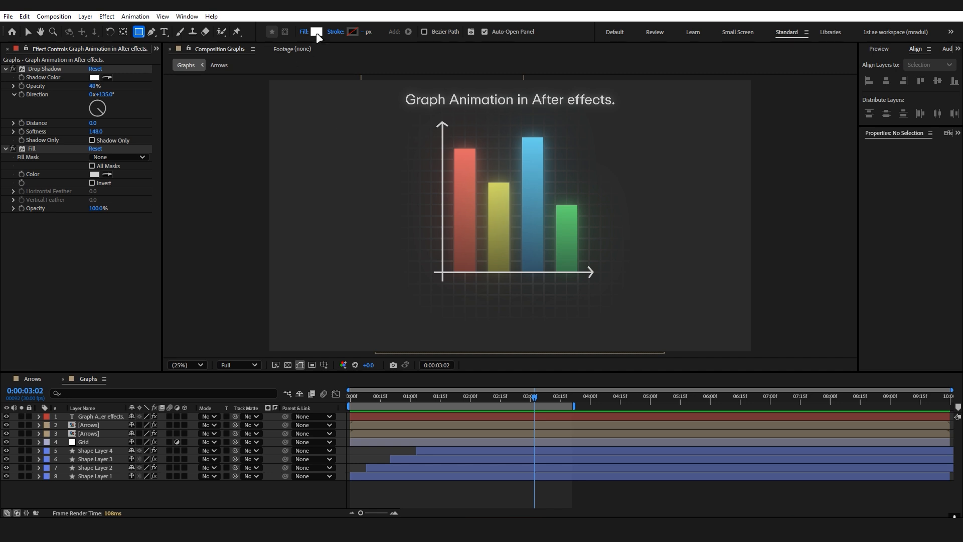
left_click_drag(387, 307, 406, 326)
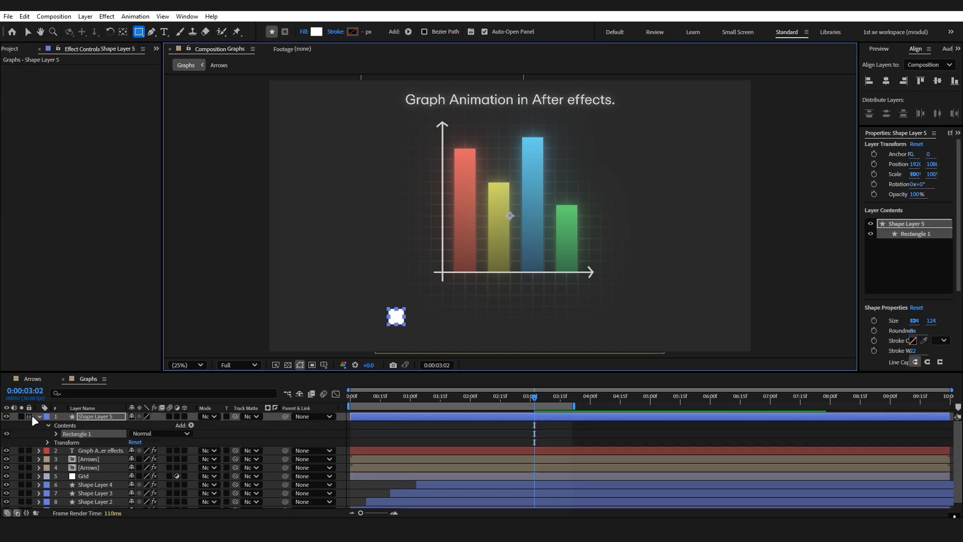
key("s")
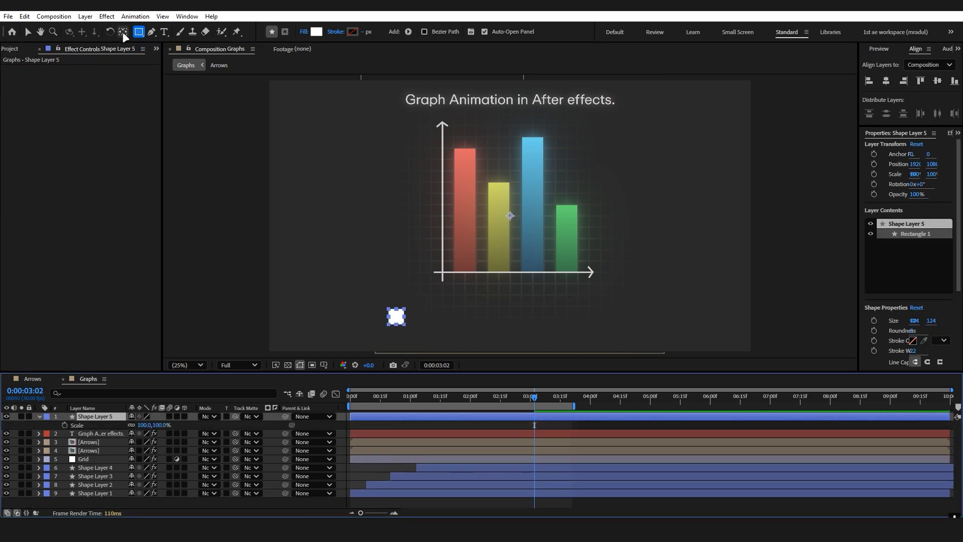
double_click(123, 31)
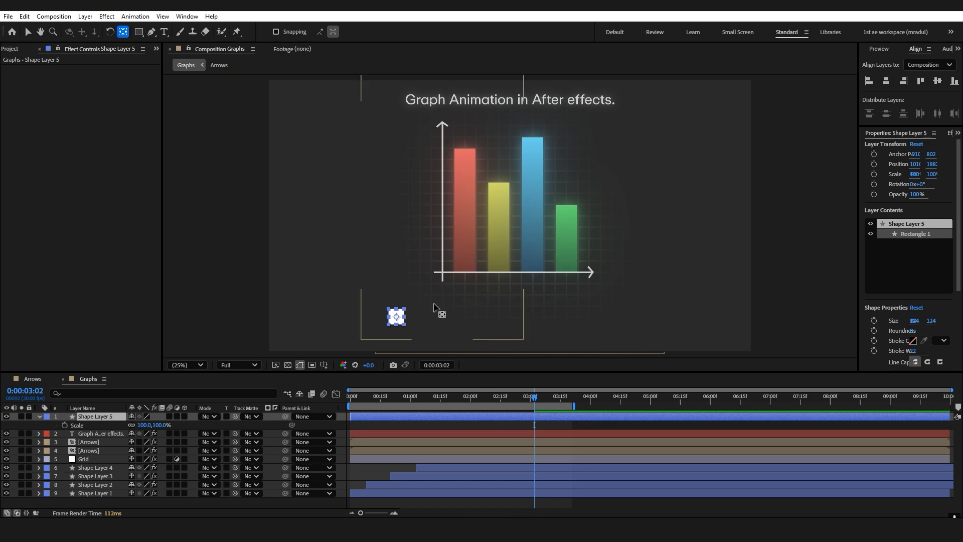
Add a text layer reading "Data #1" next to the white square.
scroll(434, 304, "up", 2)
left_click_drag(479, 232, 519, 151)
key("ctrl+t")
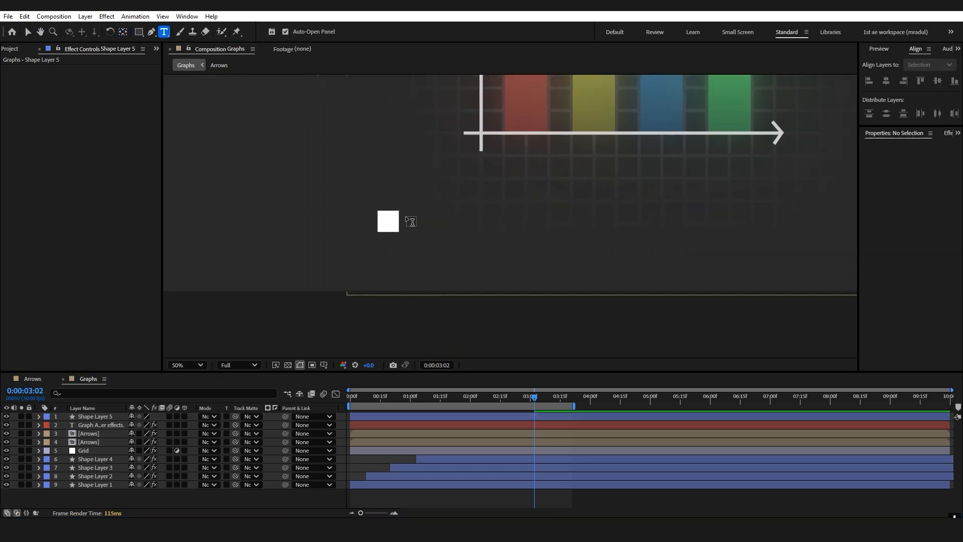
left_click(407, 222)
type("d")
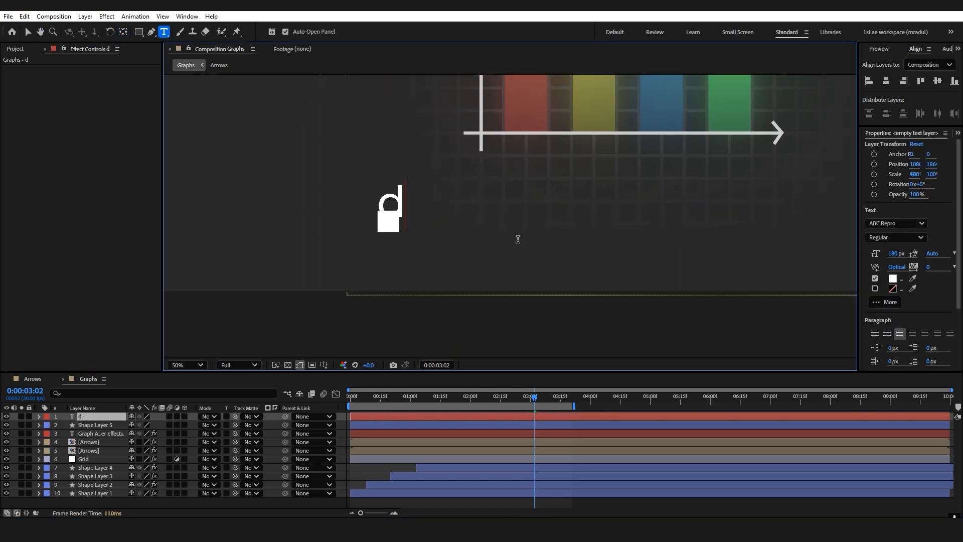
key("BackSpace")
type("Data #")
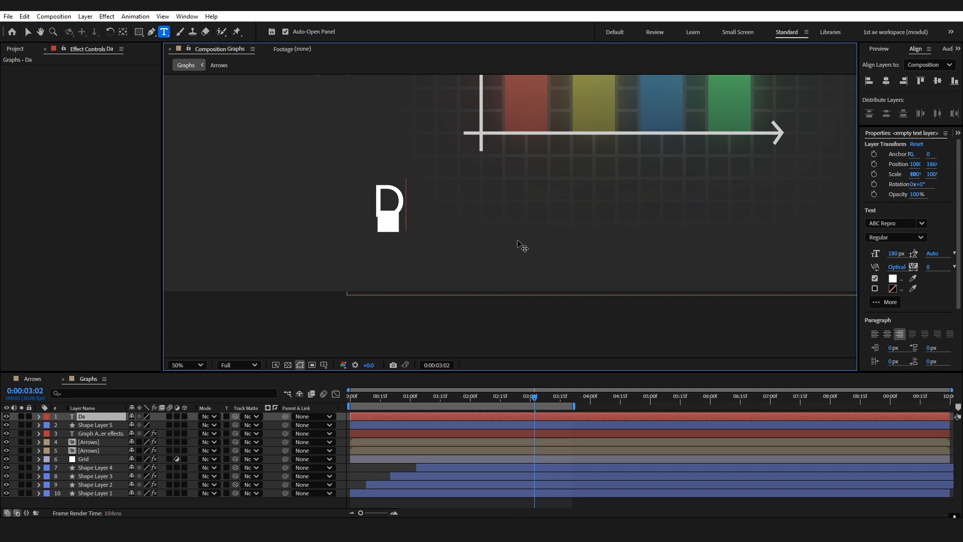
type("1")
key("Escape")
key("v")
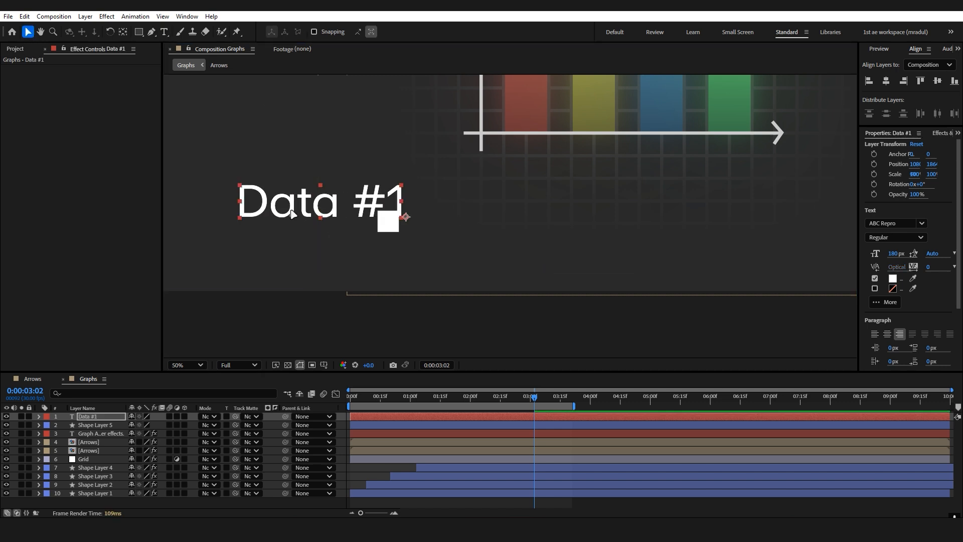
Move the Data #1 label to the right of the square and set its font to ABC Repro Mono.
left_click_drag(344, 223, 541, 239)
scroll(541, 240, "down", 2)
left_click_drag(654, 175, 608, 310)
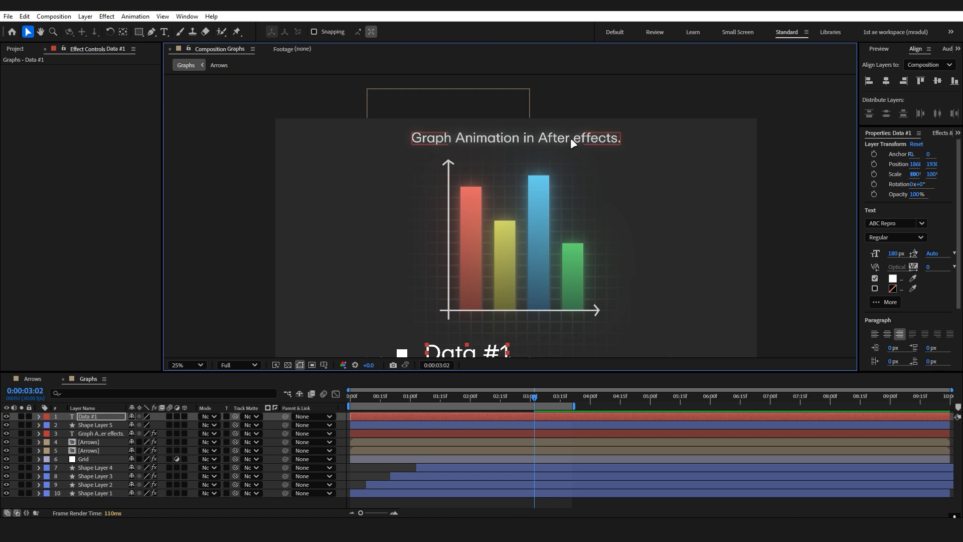
left_click_drag(634, 243, 644, 166)
left_click(905, 223)
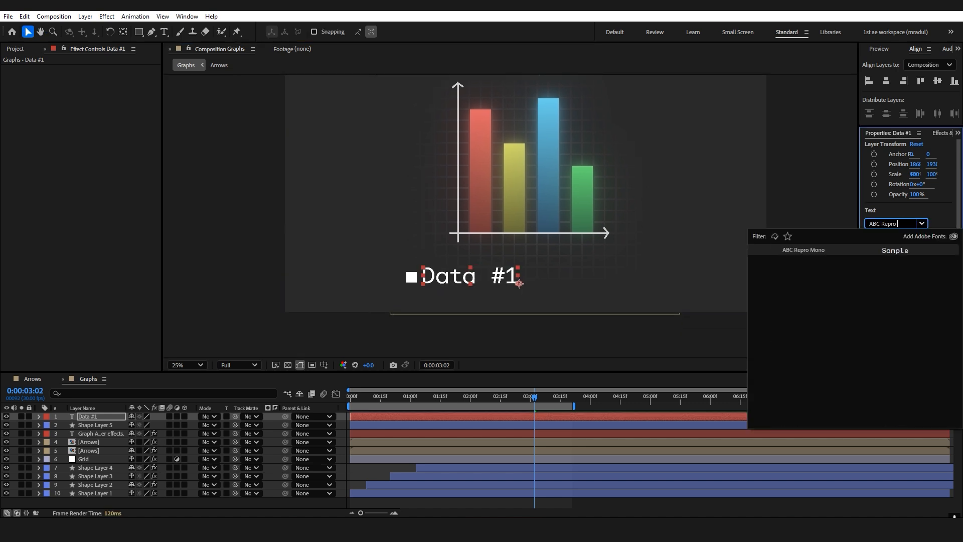
left_click(896, 252)
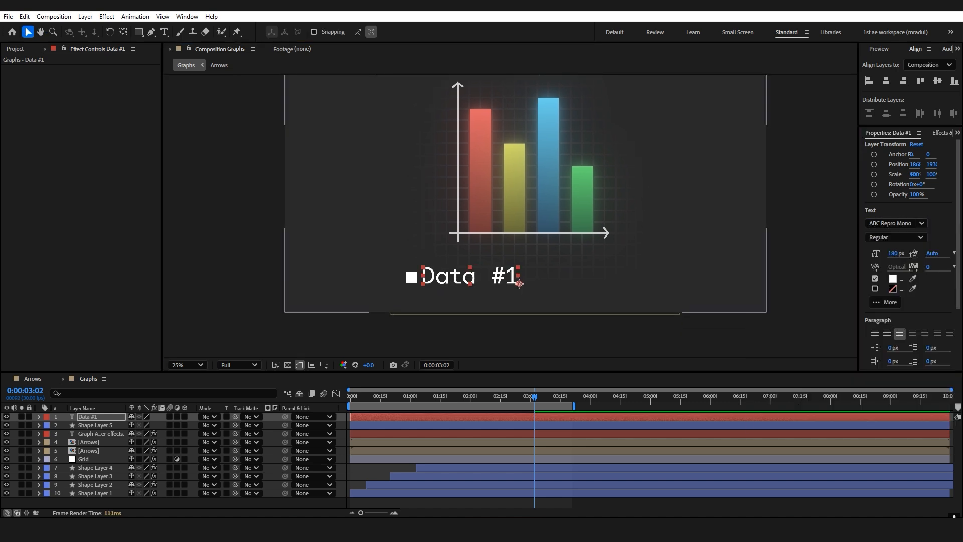
Scale the Data #1 label down to 40% and center its anchor point.
left_click(233, 506)
scroll(482, 236, "up", 2)
left_click_drag(482, 235, 505, 155)
left_click(95, 416)
key("s")
left_click_drag(151, 425, 129, 426)
double_click(123, 32)
Align the Data #1 label vertically with the square, and scale the square to 46% and the label to 34%.
key("shift+Left")
key("shift+Left")
key("shift+Left")
key("shift+Left")
key("shift+Left")
key("shift+Left")
key("shift+Left")
key("shift+Left")
key("shift+Left")
key("shift+Left")
key("shift+Left")
key("shift+Left")
key("shift+Left")
key("shift+Left")
key("shift+Left")
key("shift+Left")
key("shift+Left")
key("shift+Left")
key("shift+Left")
key("shift+Left")
key("shift+Right")
key("shift+Right")
key("shift+Right")
left_click(109, 433, "ctrl")
left_click(938, 81)
left_click(95, 434)
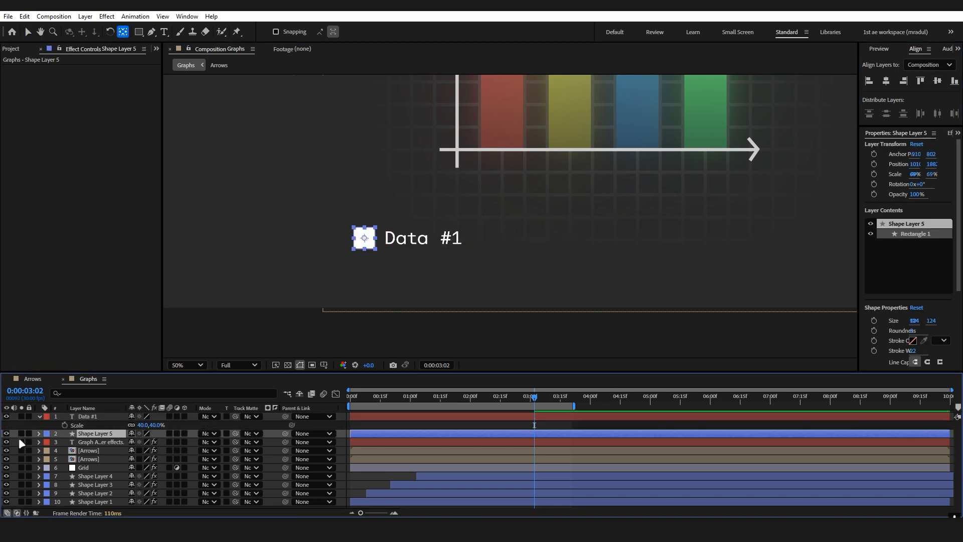
left_click(95, 416)
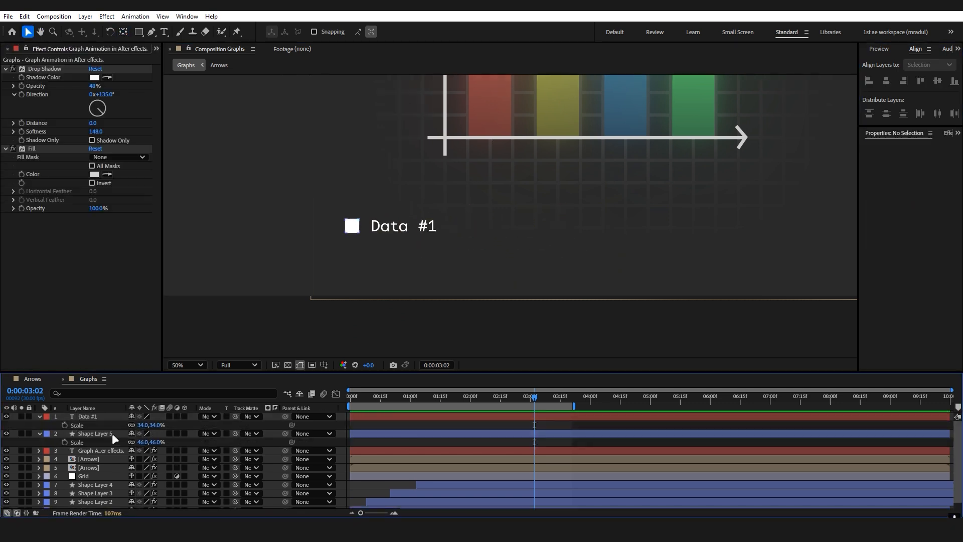
Copy all effects from the red bar's layer, Shape Layer 1, onto the legend square.
scroll(113, 436, "down", 2)
left_click(95, 503)
left_click(54, 70)
key("ctrl+a")
key("ctrl+c")
left_click(352, 226)
key("ctrl+v")
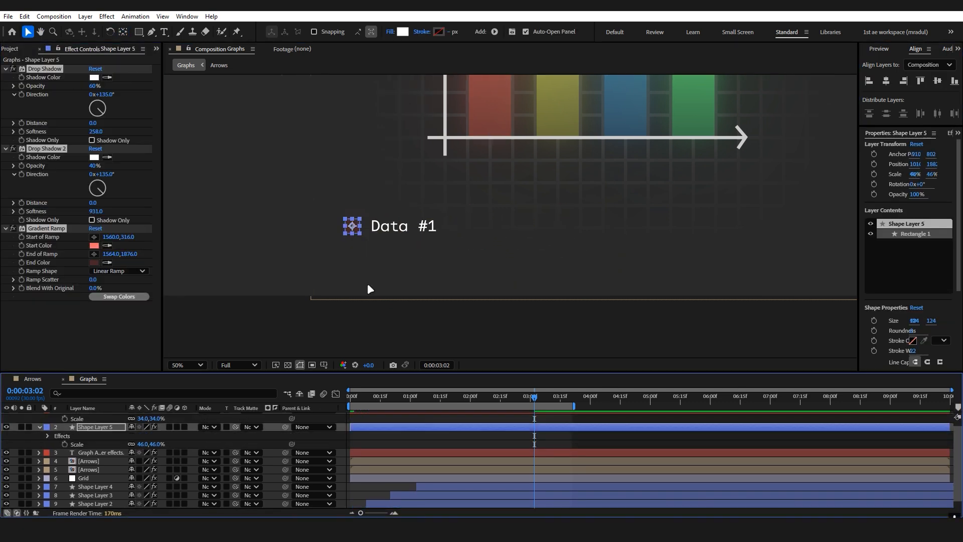
Place the square's Gradient Ramp start point at about 1009,1754 above it and its end point at about 1010,2026 below it.
left_click(46, 228)
left_click_drag(472, 91, 402, 244)
left_click_drag(472, 285, 402, 308)
left_click_drag(402, 79, 402, 177)
scroll(403, 177, "down", 1)
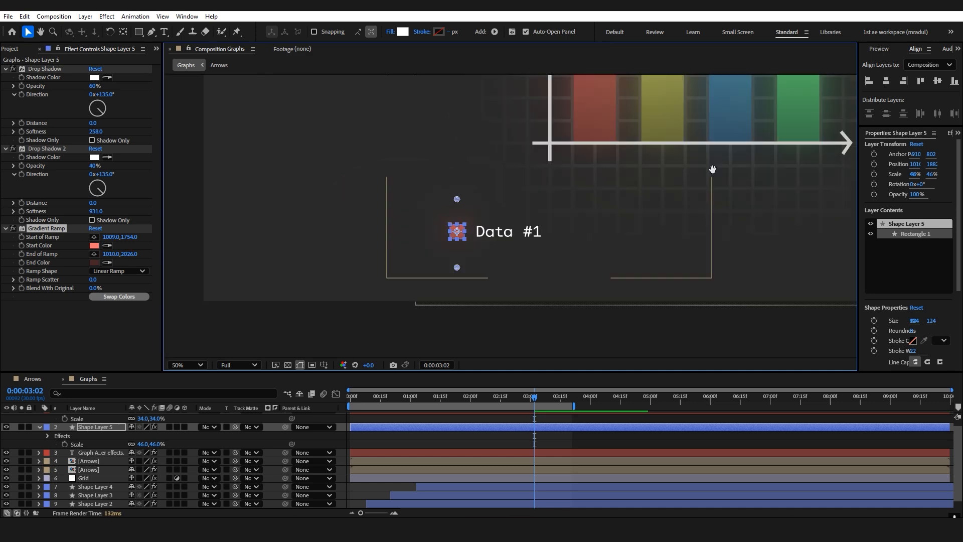
Copy the title's Drop Shadow and Fill effects onto the Data #1 label.
left_click_drag(712, 167, 567, 206)
left_click(86, 452)
left_click(45, 69)
key("ctrl+a")
key("ctrl+c")
left_click(100, 417)
key("ctrl+v")
Scale the Data #1 label to 28% and nudge it closer to the red square.
scroll(248, 282, "up", 1)
left_click_drag(143, 433, 140, 433)
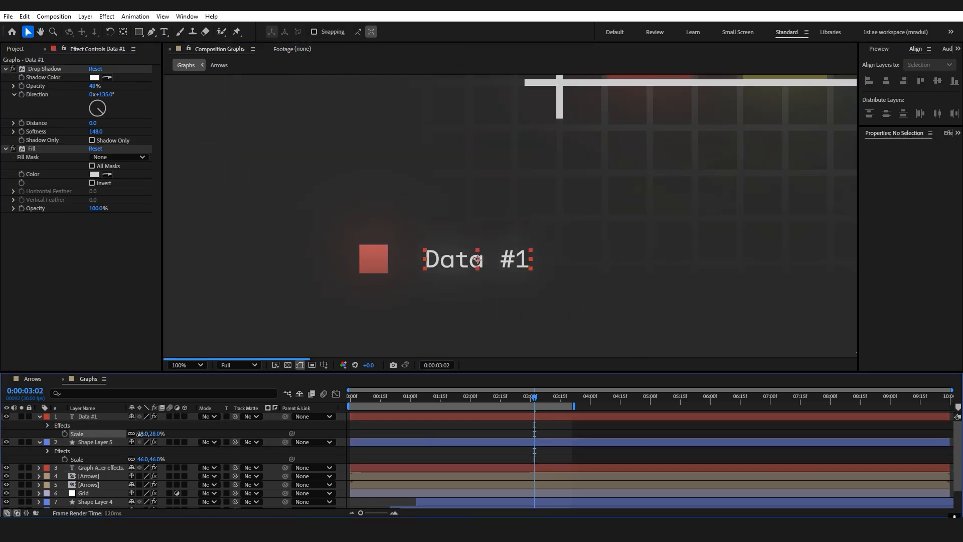
left_click(93, 417)
key("shift+Left")
key("shift+Left")
key("shift+Left")
left_click(787, 436)
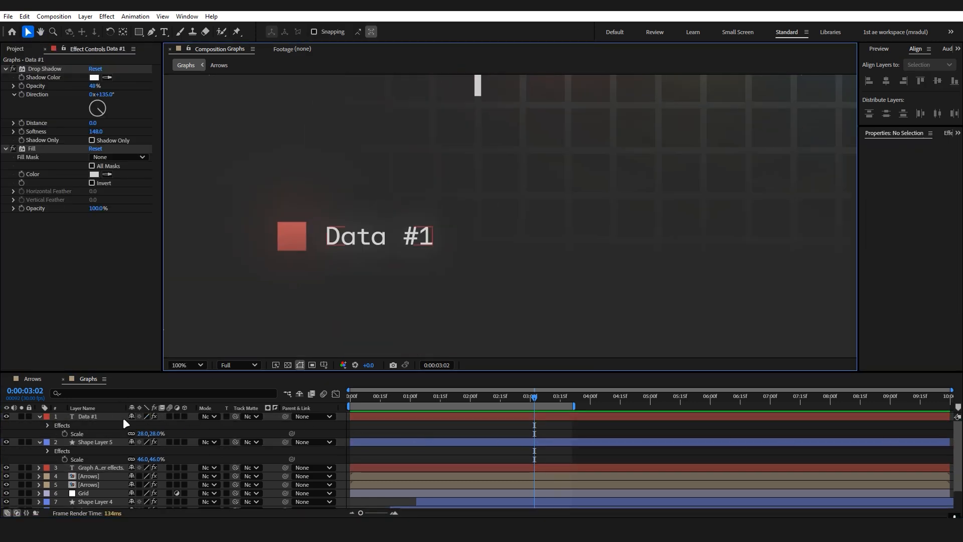
Duplicate the square and label to the right, change the text to "Data #2" and give its square the yellow bar's effects.
scroll(489, 263, "down", 2)
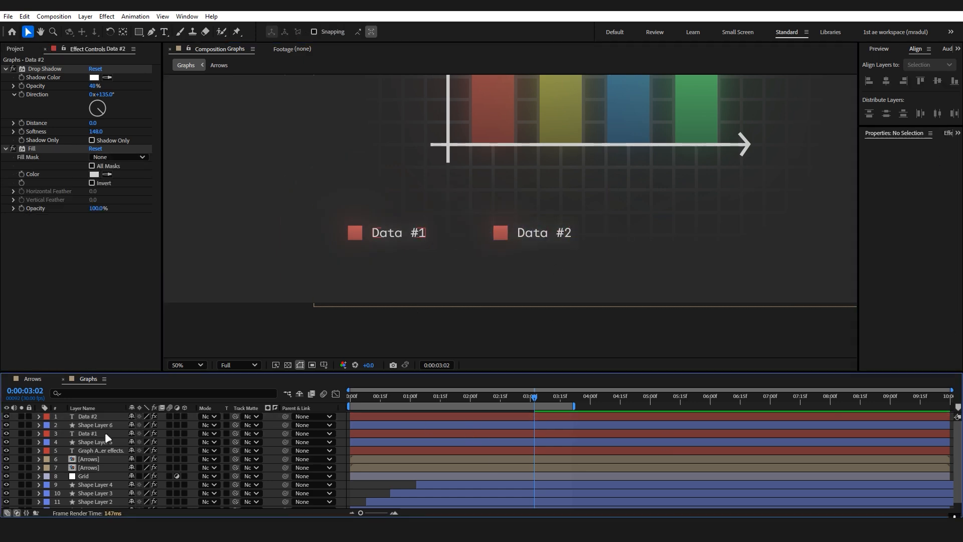
left_click(96, 425)
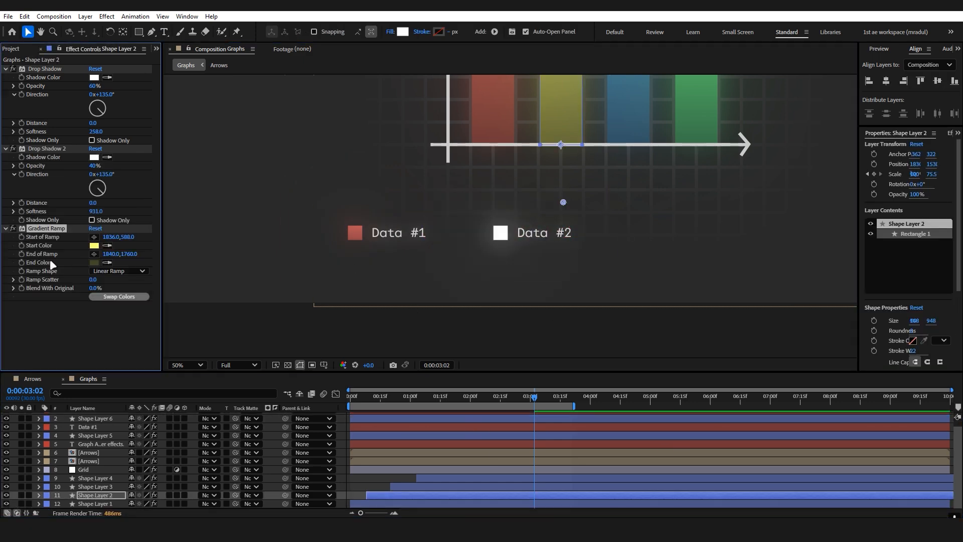
scroll(560, 236, "down", 4)
scroll(505, 173, "up", 2)
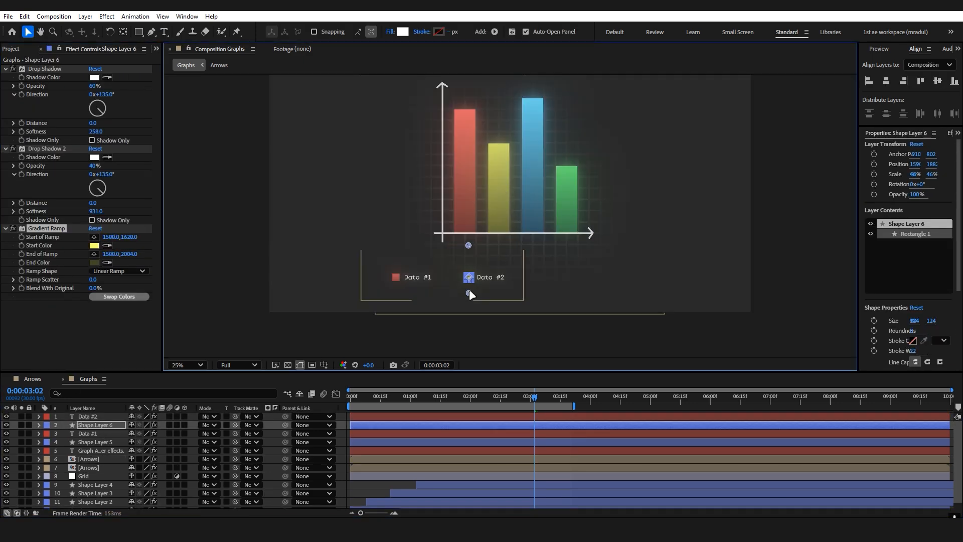
scroll(469, 281, "up", 3)
scroll(436, 167, "down", 2)
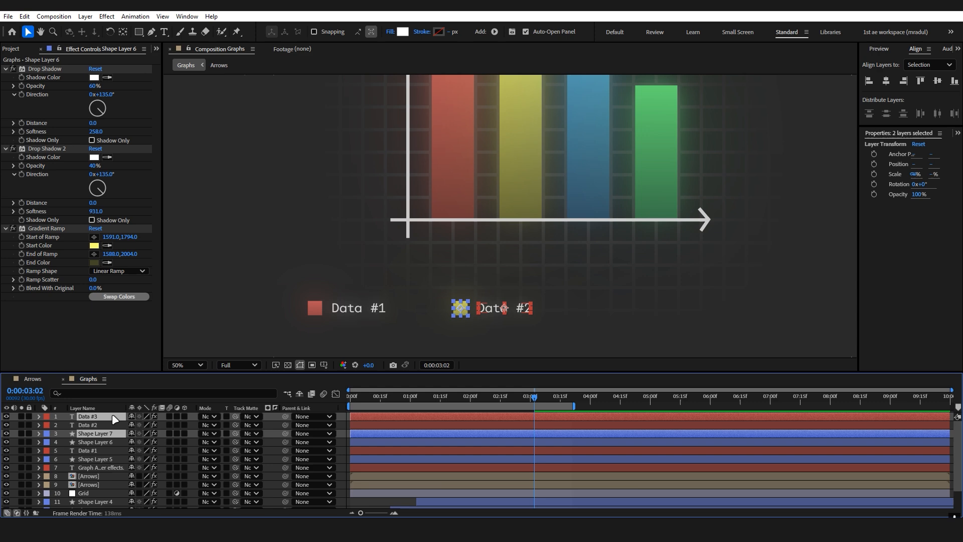
Extend the legend to the right with a blue "Data #3" entry and a green "Data #4" entry.
key("shift+Right")
key("shift+Right")
key("shift+Right")
key("shift+Right")
key("shift+Right")
key("shift+Right")
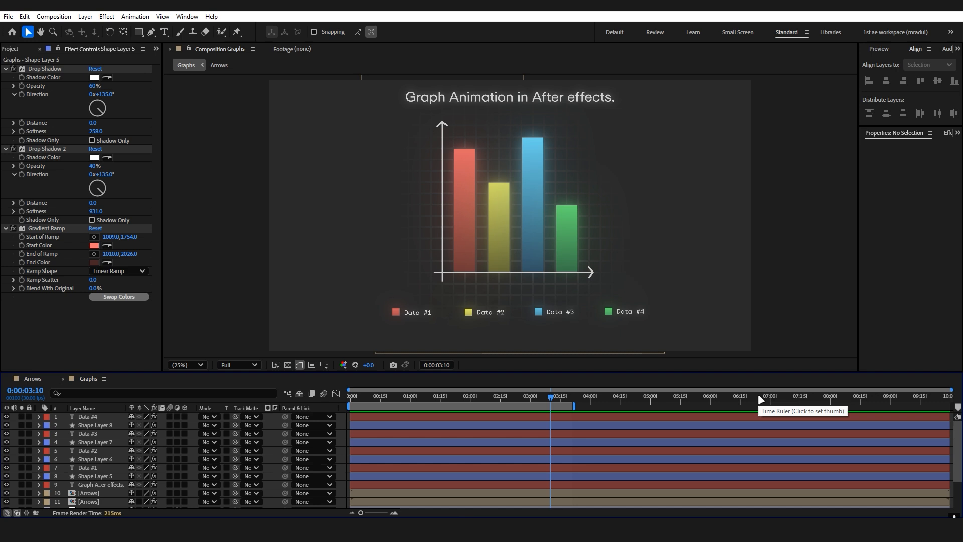
Keyframe the opacity of all eight legend layers to fade in from 0% at the start until about 0:01:24.
left_click(104, 476)
left_click(104, 417, "shift")
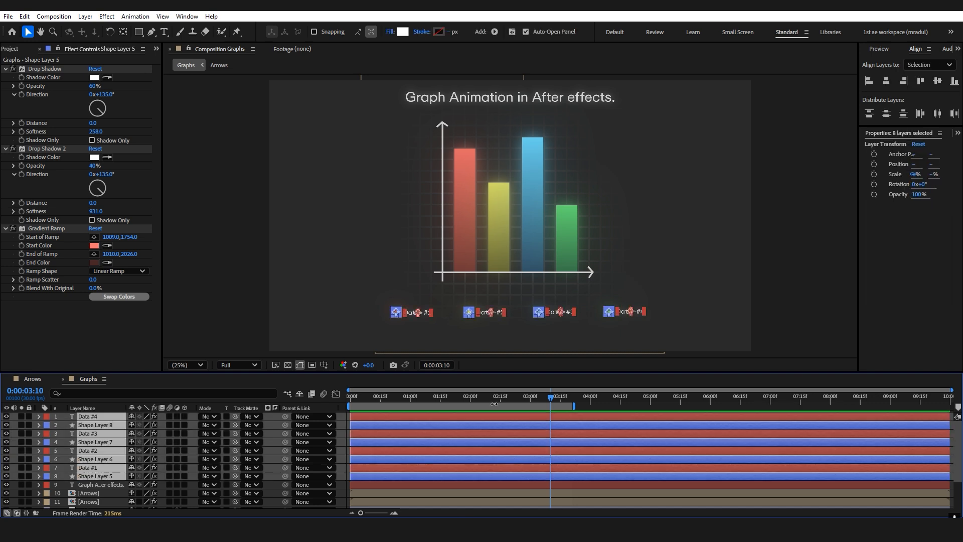
key("t")
left_click_drag(475, 396, 459, 425)
scroll(422, 432, "up", 2)
key("Home")
left_click(65, 425)
left_click(134, 425)
type("0")
key("Return")
scroll(275, 425, "down", 2)
Apply Easy Ease to all the legend's opacity keyframes and move the ending keyframes to about 01:15f.
key("grave")
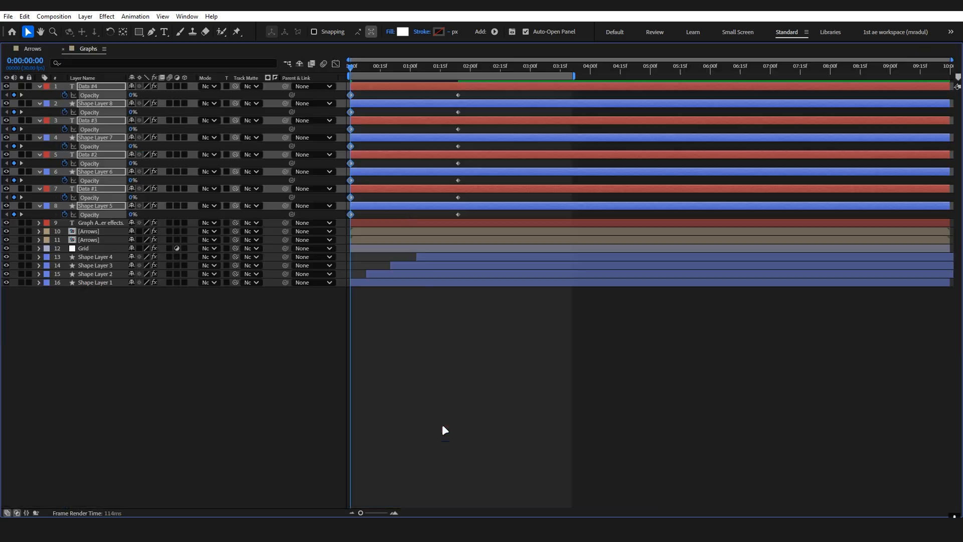
key("grave")
left_click_drag(535, 372, 536, 352)
scroll(502, 444, "down", 1)
scroll(502, 444, "down", 3)
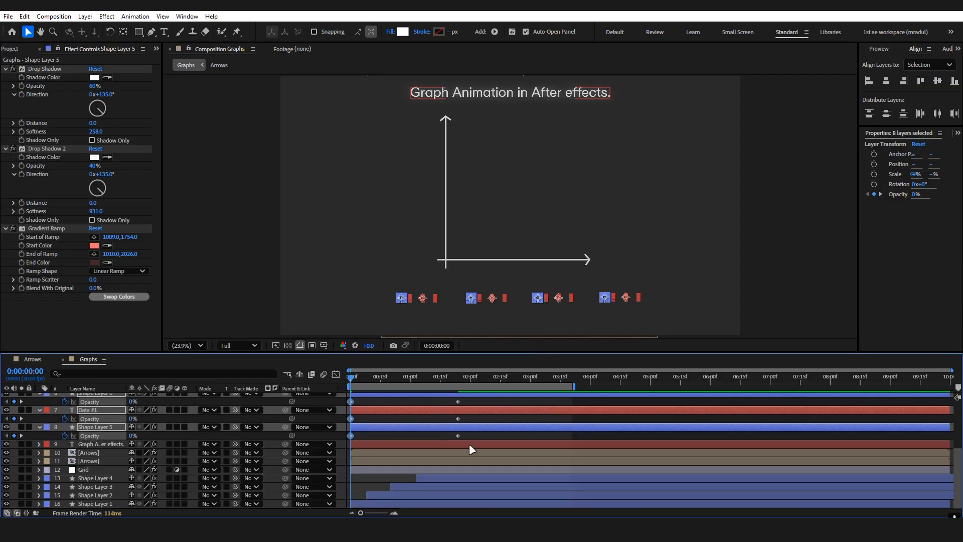
left_click_drag(473, 437, 323, 343)
key("F9")
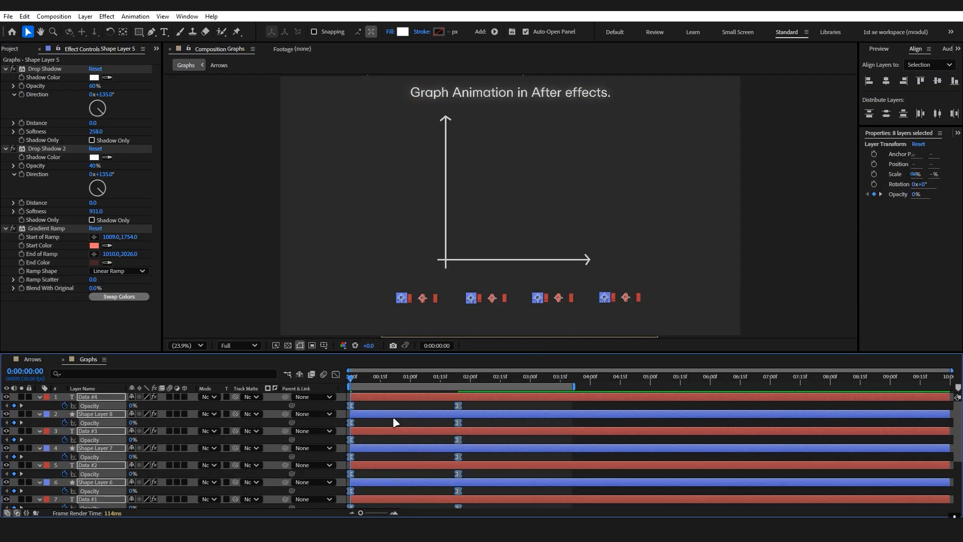
left_click_drag(457, 405, 438, 404)
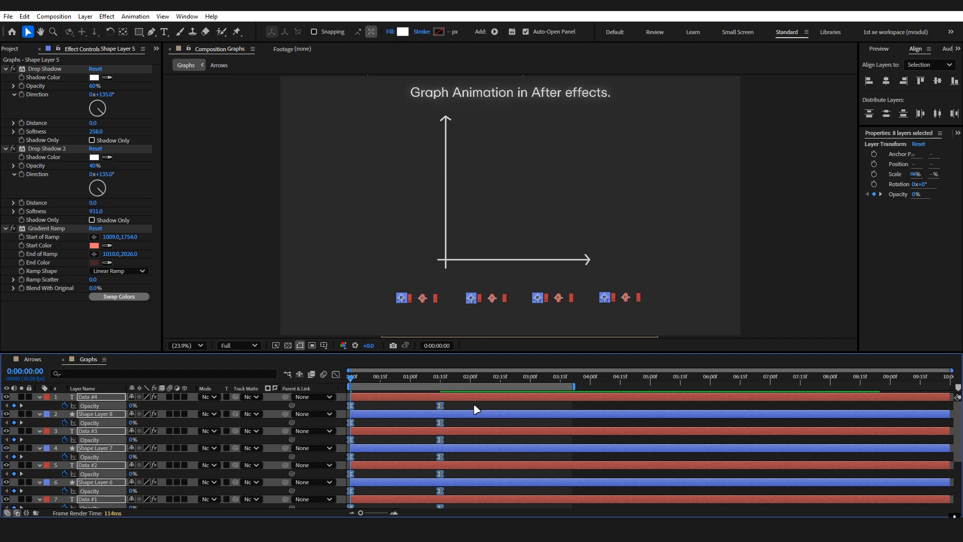
left_click(474, 404)
Collapse all layer properties and shift the Data #2 label and its square to start about 13 frames in.
scroll(480, 417, "down", 1)
key("ctrl+a")
key("u")
left_click(396, 479)
scroll(251, 454, "up", 1)
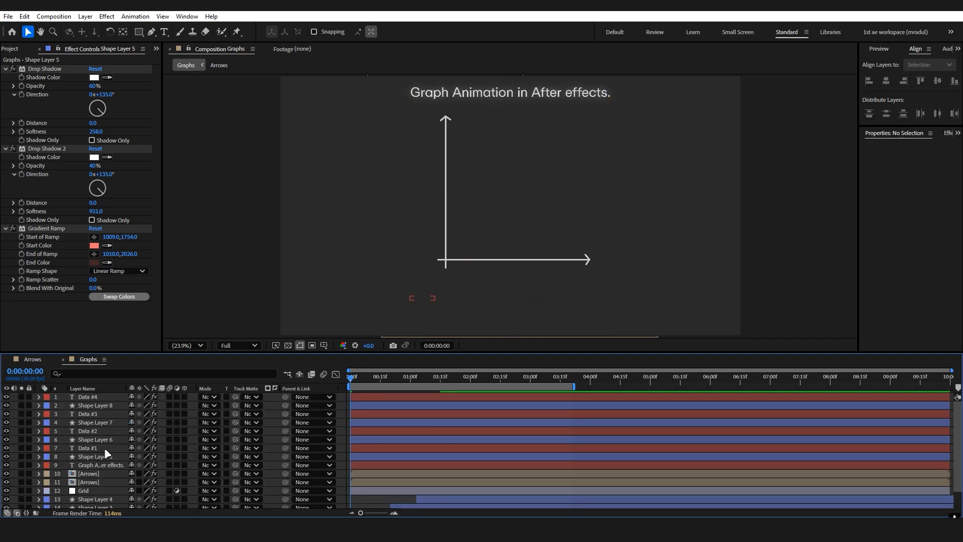
left_click(105, 447)
left_click(366, 462)
left_click(366, 456)
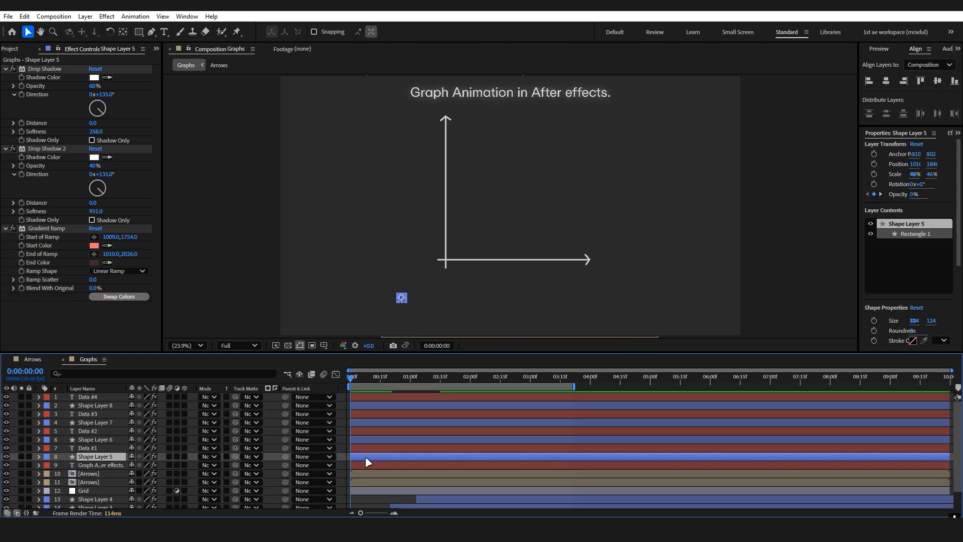
left_click(104, 436)
left_click(103, 431, "shift")
left_click_drag(368, 432, 440, 422)
Shift the Data #3 label and square to start at about 0:24 and the Data #4 pair at about 1:05, then preview.
left_click(392, 422)
left_click(392, 414, "shift")
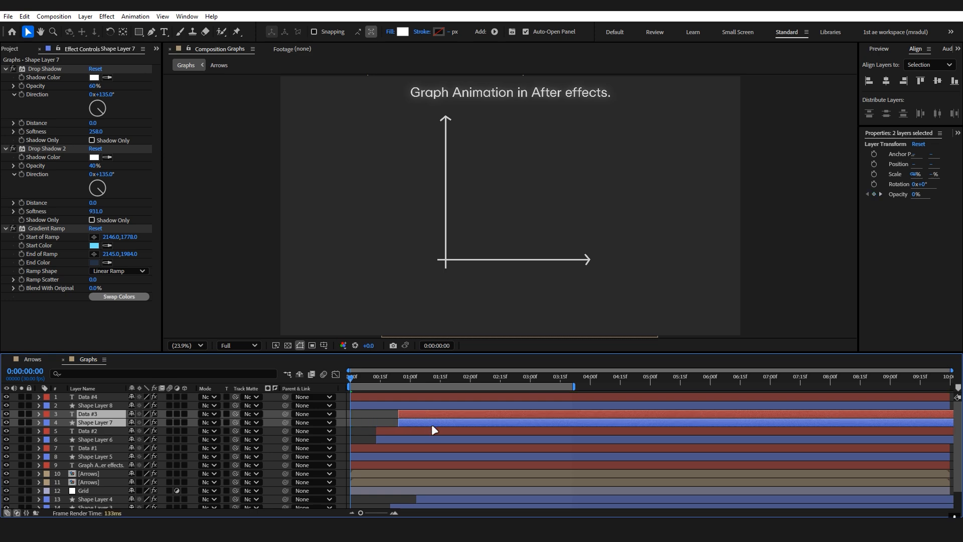
left_click(426, 407, "shift")
left_click(421, 438)
left_click(411, 403)
left_click(385, 397, "shift")
left_click_drag(375, 399, 443, 408)
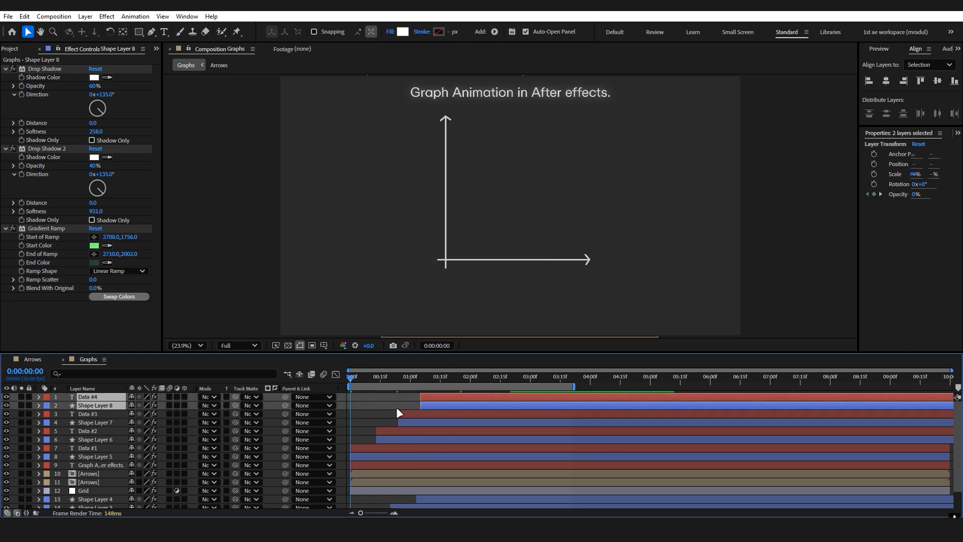
key("space")
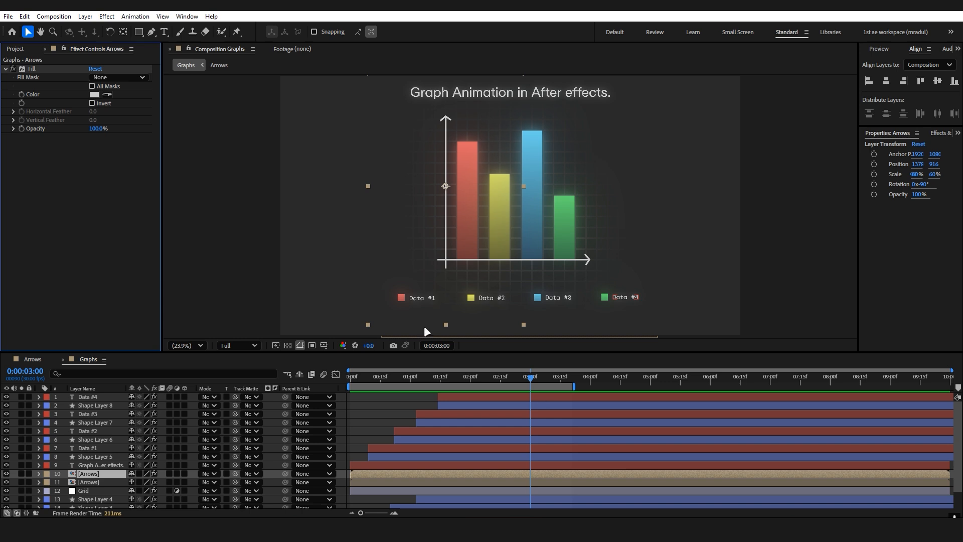
Create a new 3840 x 2160, 30 fps composition named Main and add the Graphs composition to it.
left_click(16, 48)
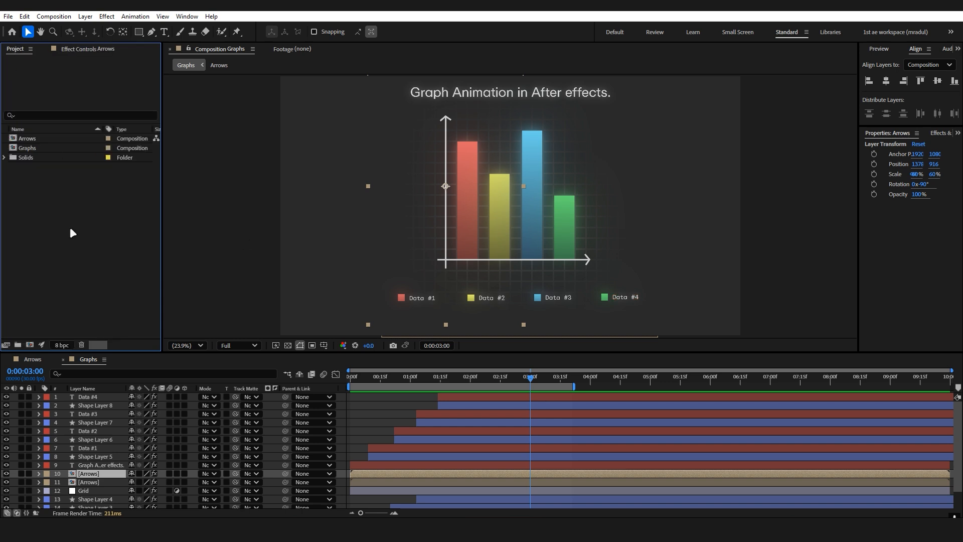
left_click(30, 344)
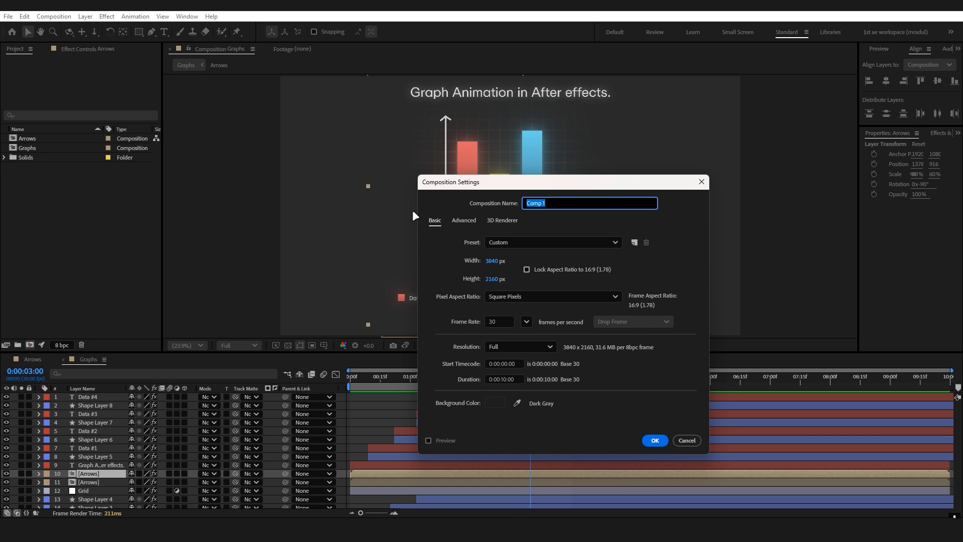
type("Main")
left_click(655, 439)
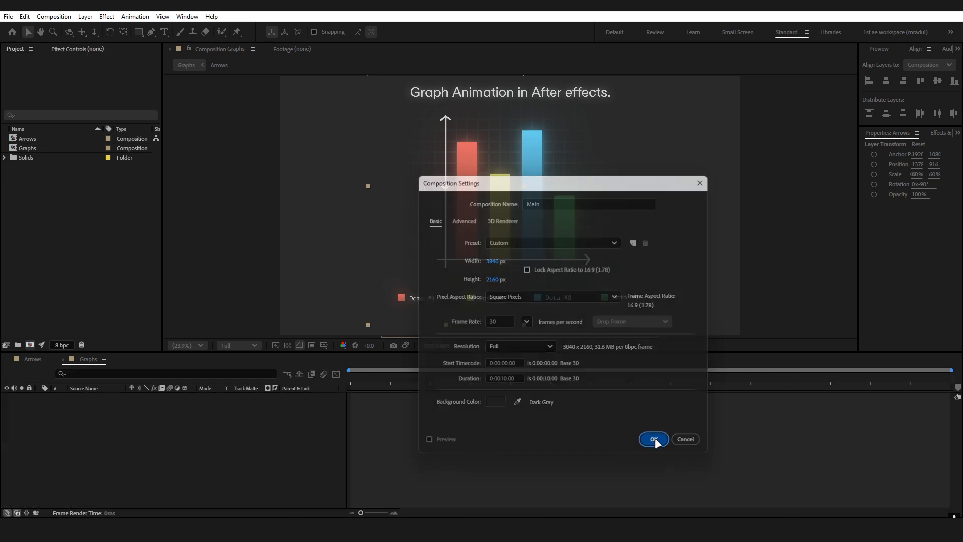
left_click_drag(33, 147, 190, 402)
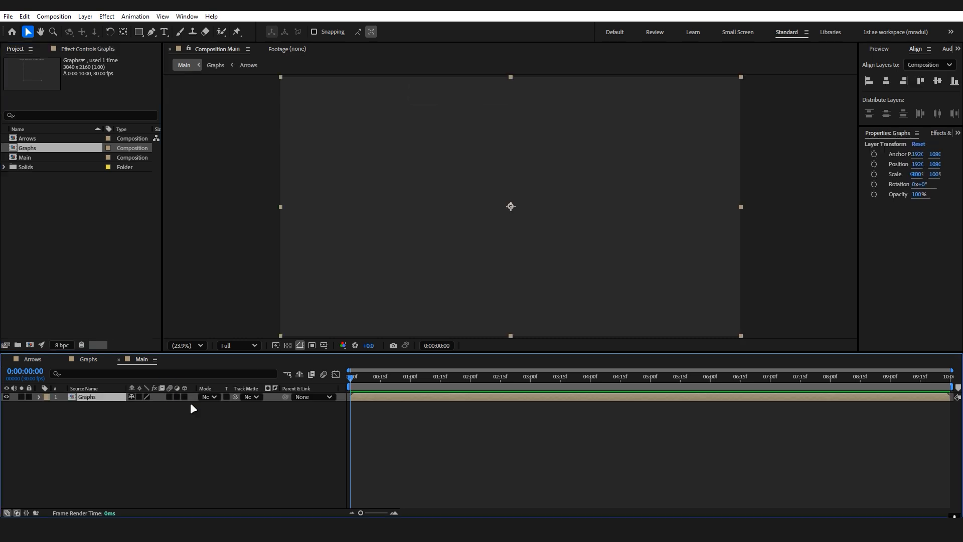
At about 0:00:05:01, nudge the Graphs layer down and slightly left to a position of about 1880, 1160.
left_click(359, 378)
left_click_drag(360, 382, 652, 381)
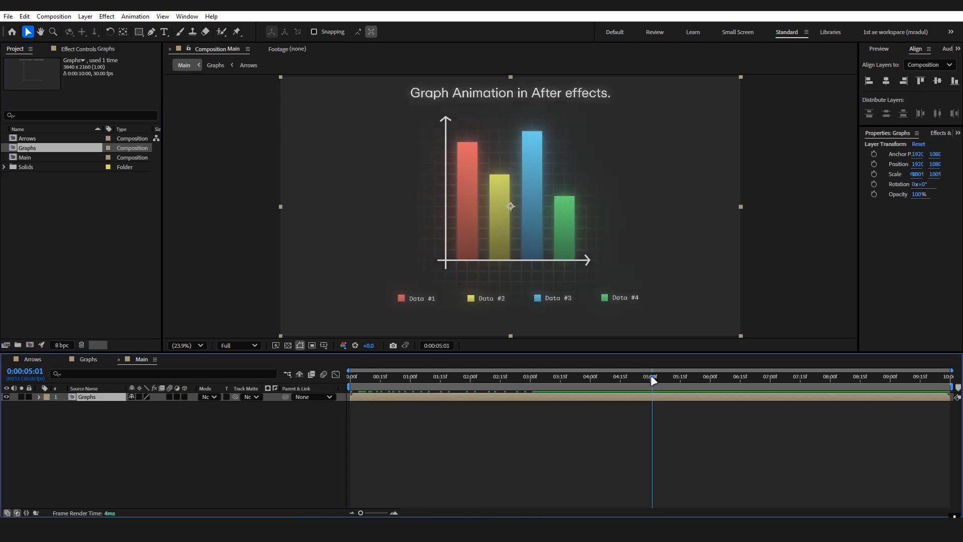
key("shift+Down")
key("shift+Down")
key("shift+Down")
key("shift+Down")
key("shift+Down")
key("shift+Down")
key("shift+Down")
key("shift+Down")
key("shift+Left")
key("shift+Left")
key("shift+Left")
key("shift+Left")
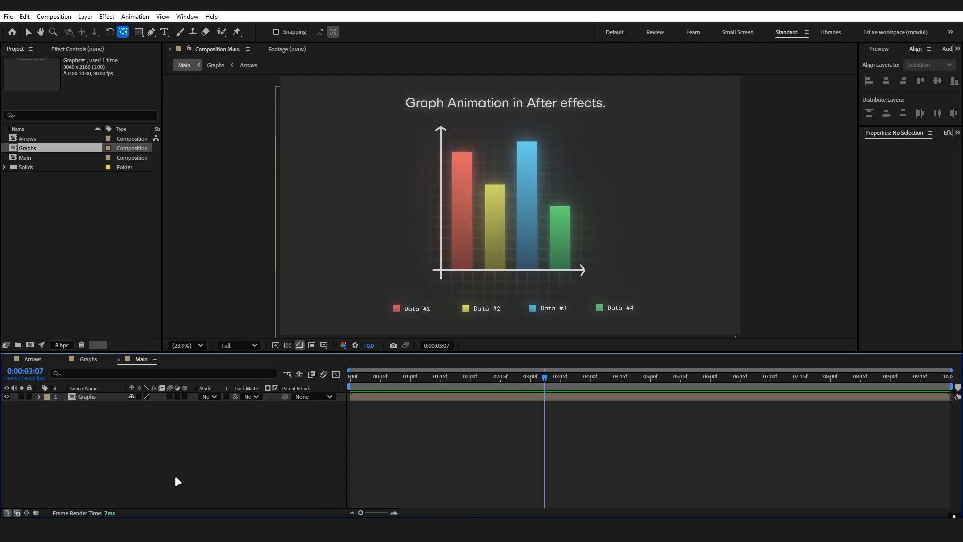
Add a camera and a null object to the Main composition.
right_click(175, 476)
mouse_move(221, 354)
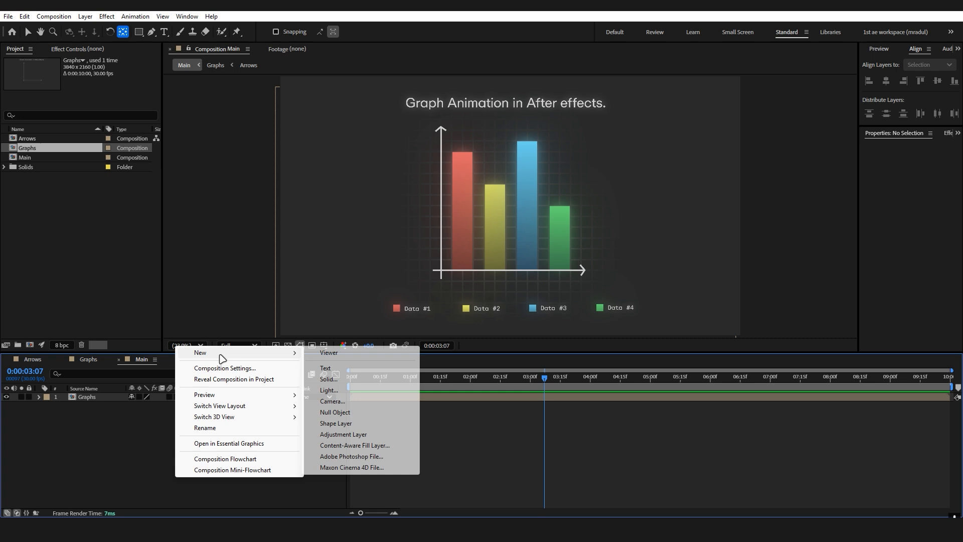
left_click(327, 402)
left_click(608, 363)
right_click(159, 483)
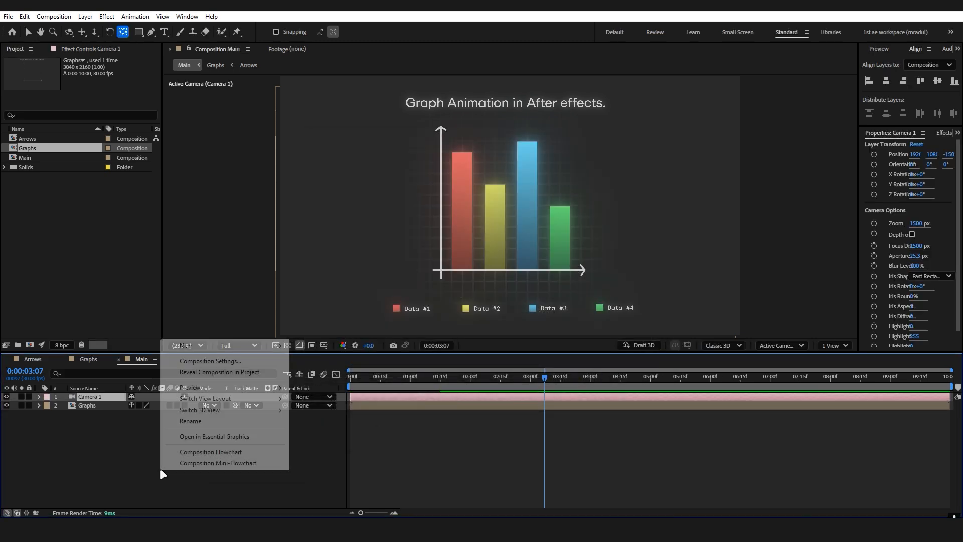
mouse_move(190, 346)
left_click(332, 405)
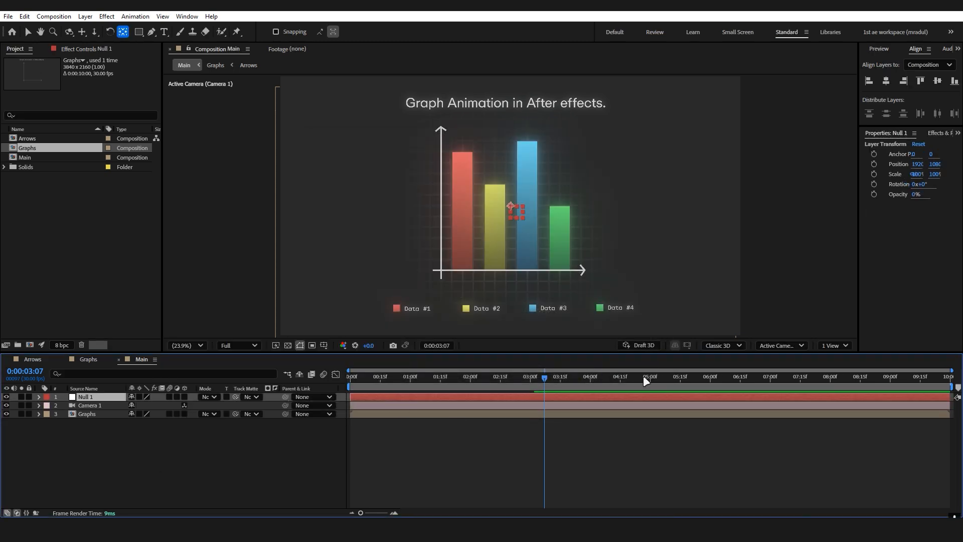
Make the null and Graphs layers 3D and parent Camera 1 to Null 1.
left_click_drag(131, 456, 92, 394)
left_click(184, 414)
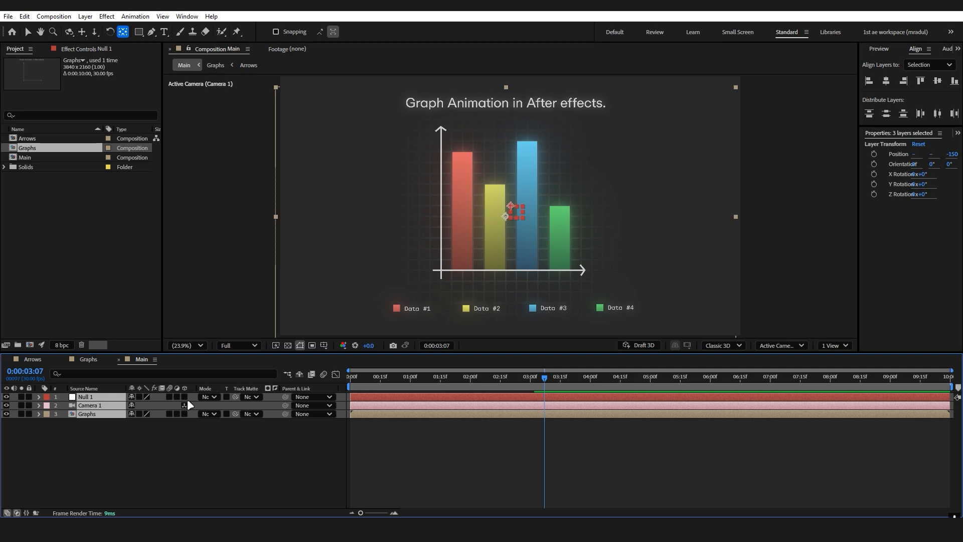
left_click(301, 406)
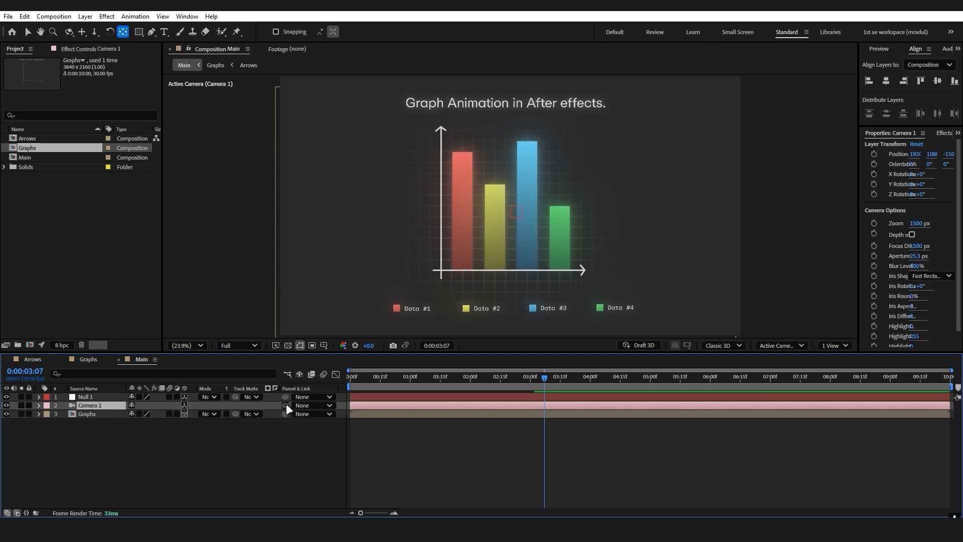
left_click_drag(286, 405, 100, 397)
left_click(266, 445)
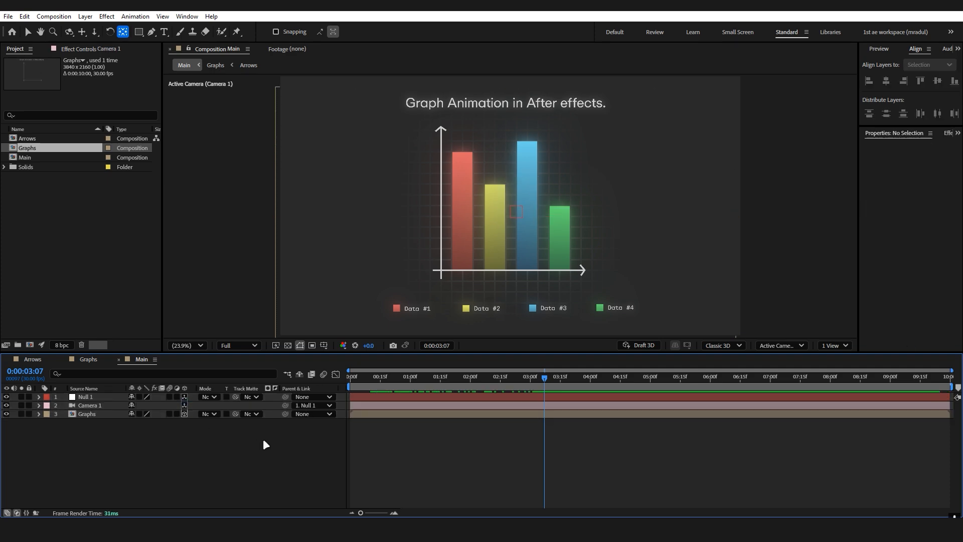
Keyframe Null 1's scale from 80% at the start to 100% at 0:00:02:07.
key("shift+Page_Up")
key("shift+Page_Up")
key("shift+Page_Up")
left_click(96, 398)
key("s")
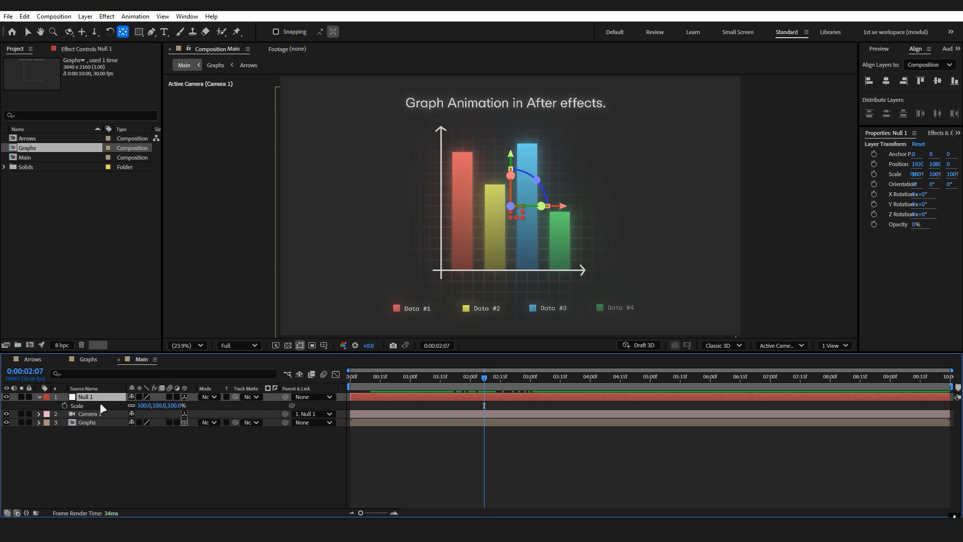
left_click(64, 405)
left_click_drag(484, 379, 356, 400)
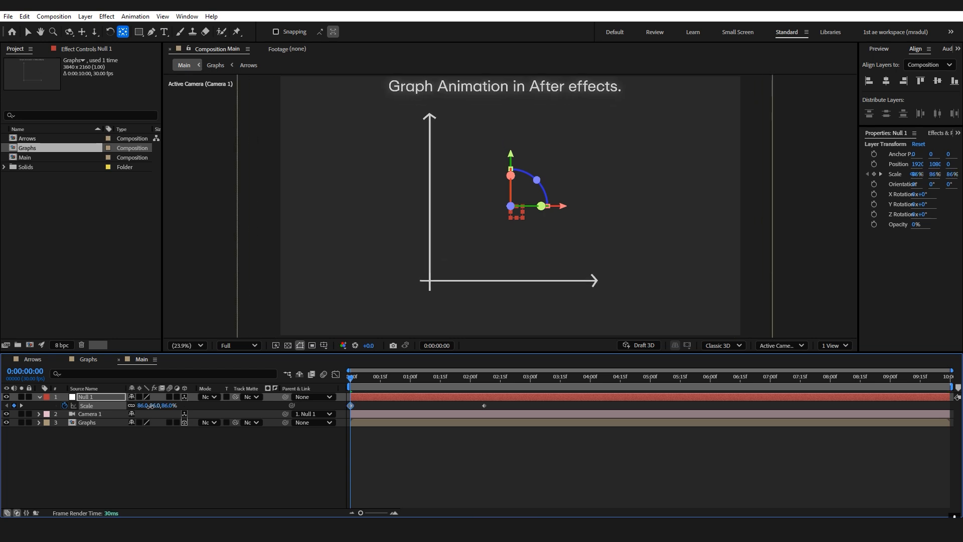
left_click_drag(156, 406, 146, 406)
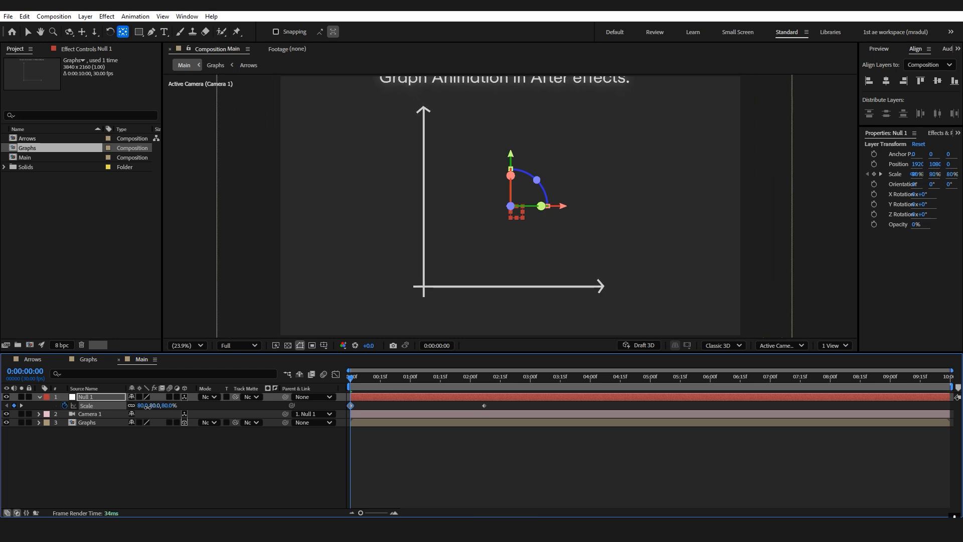
Reshape the speed graph of Null 1's scale to peak early with a long, gradual ease-out, and preview the camera move.
left_click(335, 375)
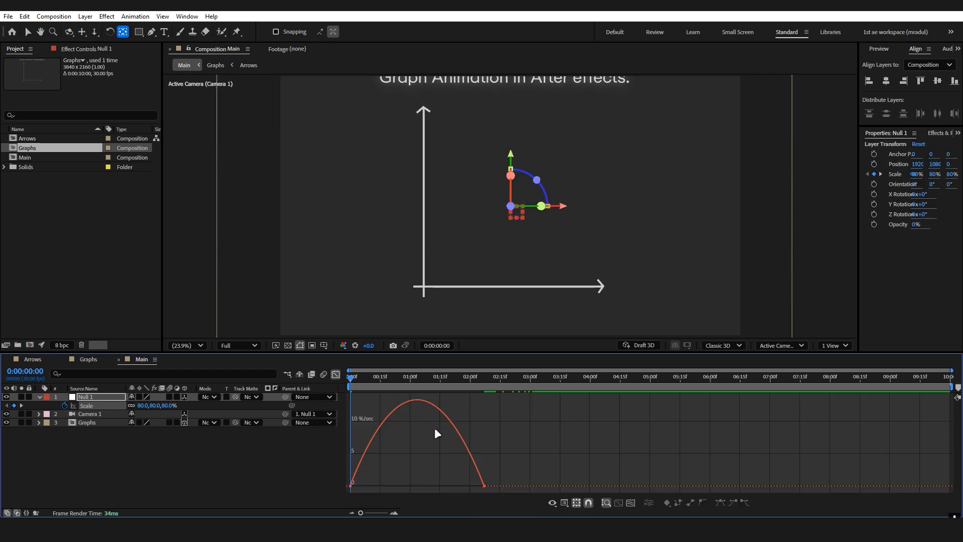
key("grave")
left_click_drag(498, 481, 302, 450)
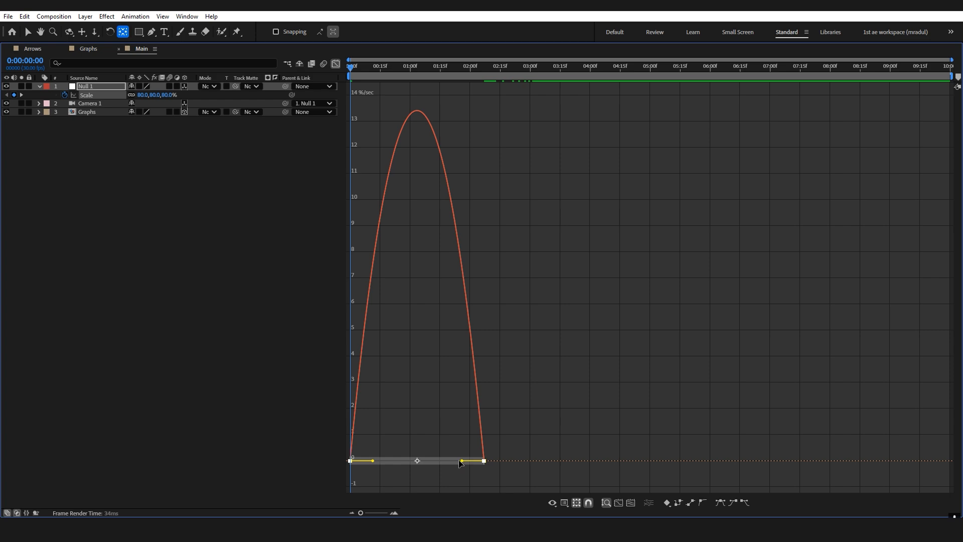
left_click_drag(462, 467, 366, 459)
key("grave")
key("grave")
key("grave")
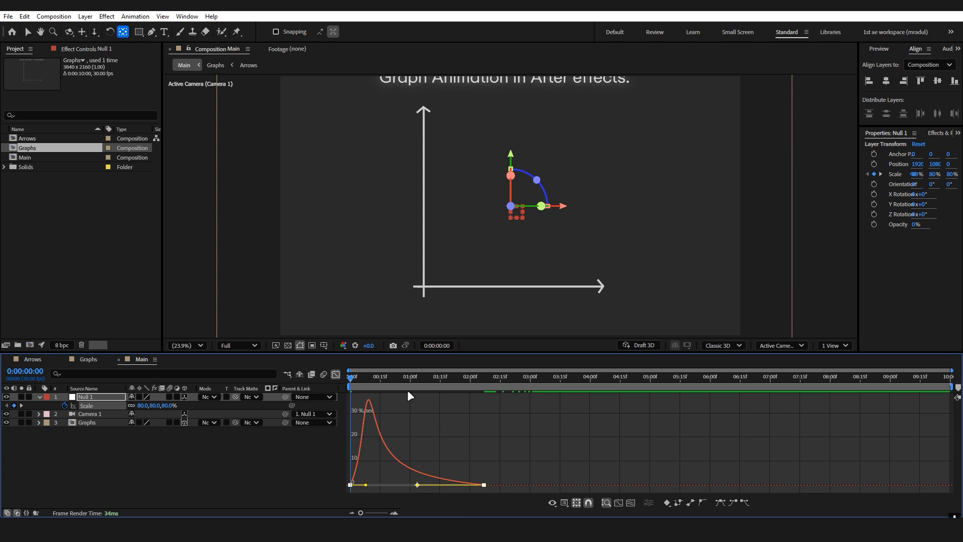
left_click(336, 375)
left_click(390, 454)
key("space")
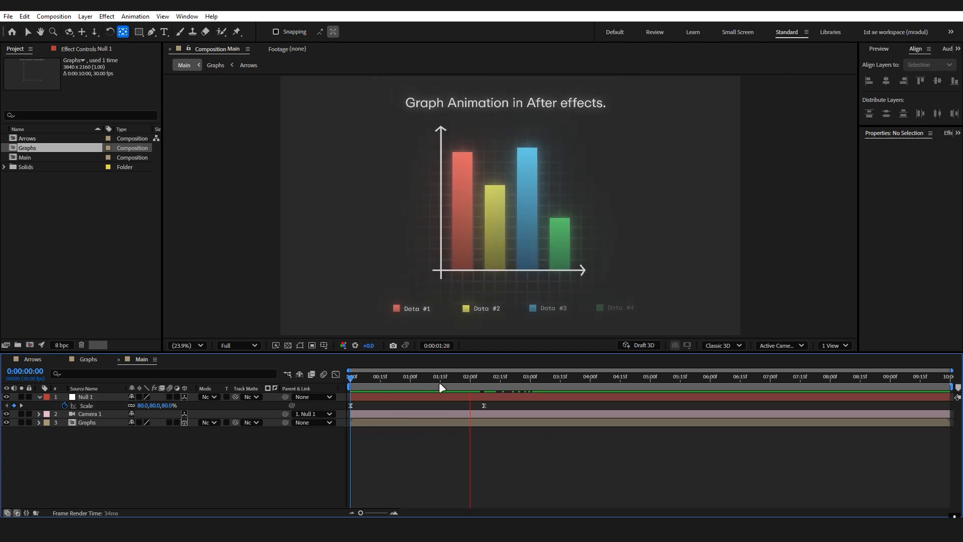
In the Graphs composition, fade the title in from 0% opacity at 0:00:00:09 to 100% at about 0:00:00:24, and return to Main to preview.
left_click(89, 360)
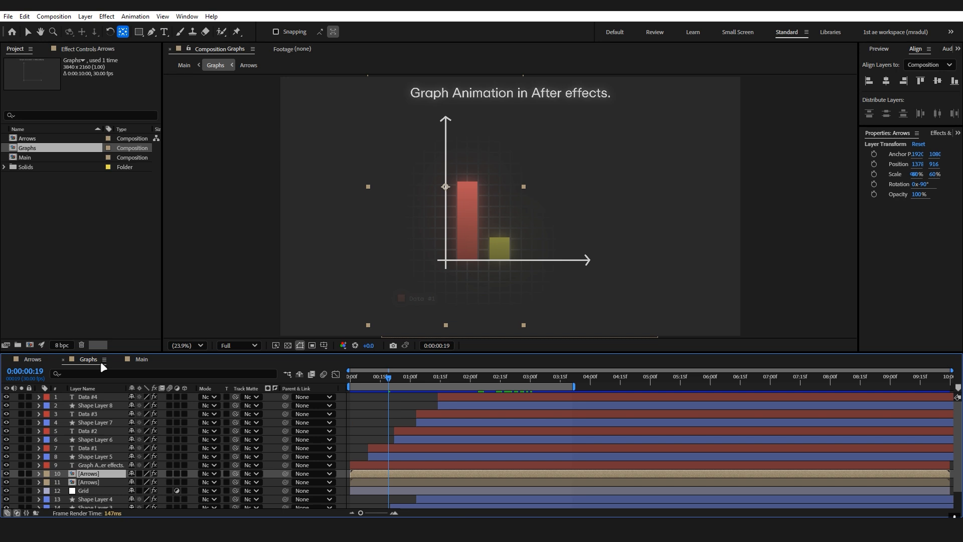
key("v")
left_click(473, 465)
scroll(474, 465, "down", 1)
key("t")
left_click(65, 453)
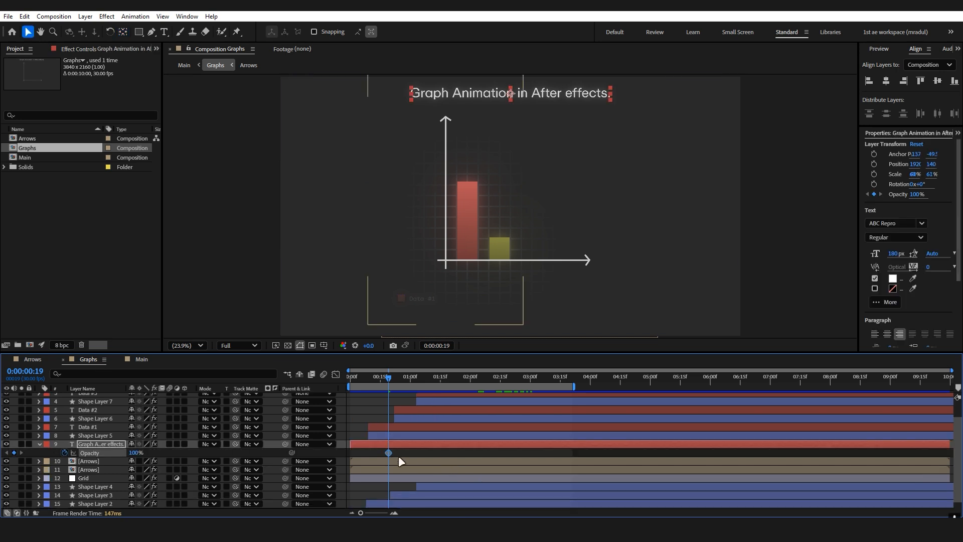
left_click_drag(389, 453, 398, 453)
left_click_drag(390, 377, 372, 377)
type("0")
key("Return")
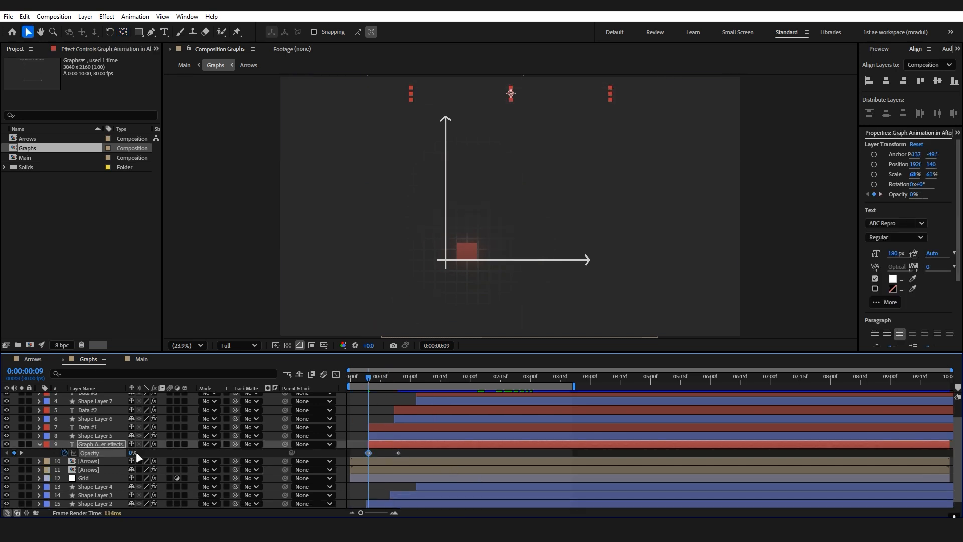
left_click(138, 358)
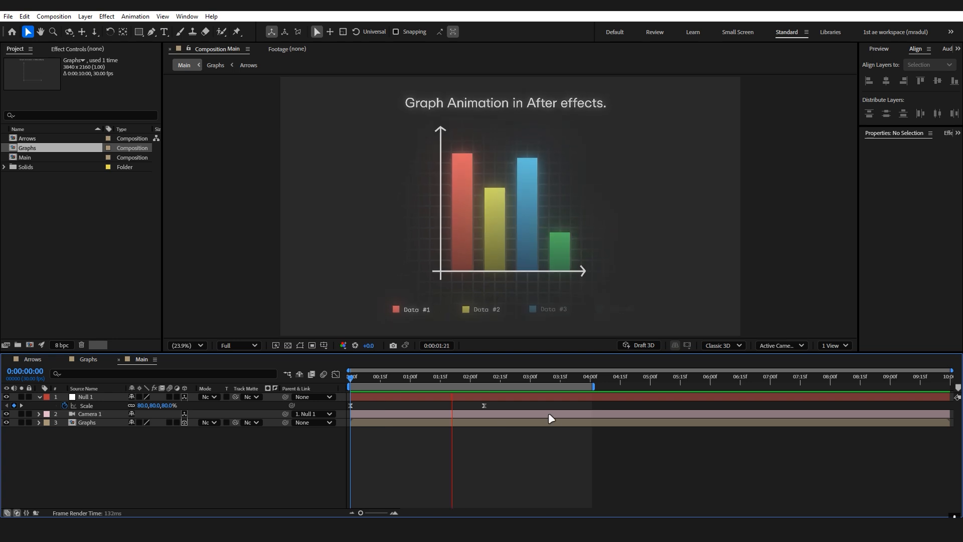
Import Noise.png and place it as the uppermost layer of the Main composition.
left_click(510, 377)
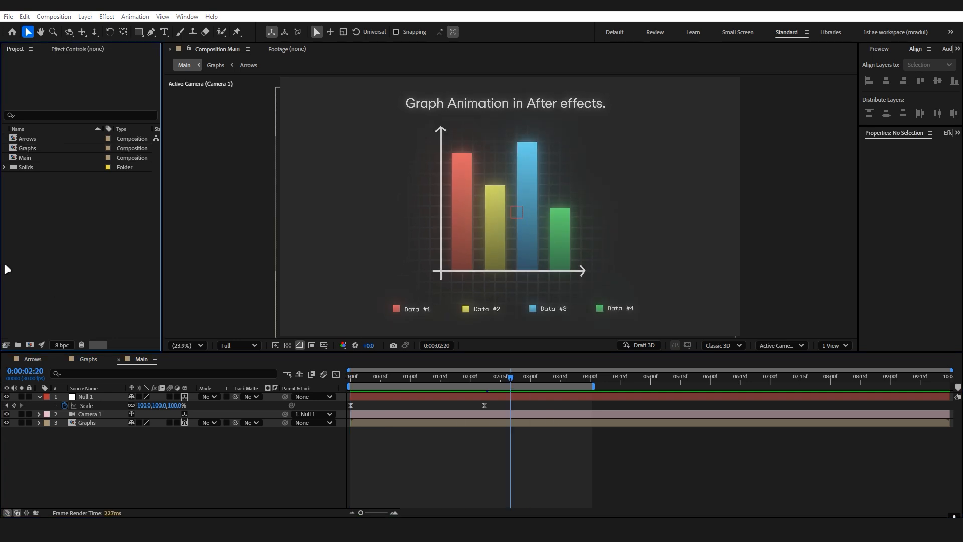
key("ctrl+i")
left_click(179, 118)
double_click(180, 118)
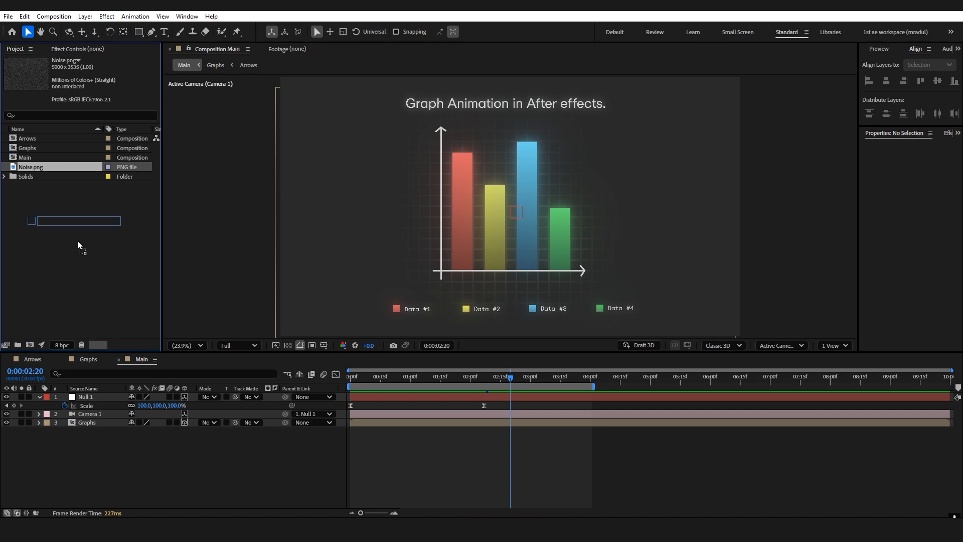
left_click_drag(77, 241, 149, 414)
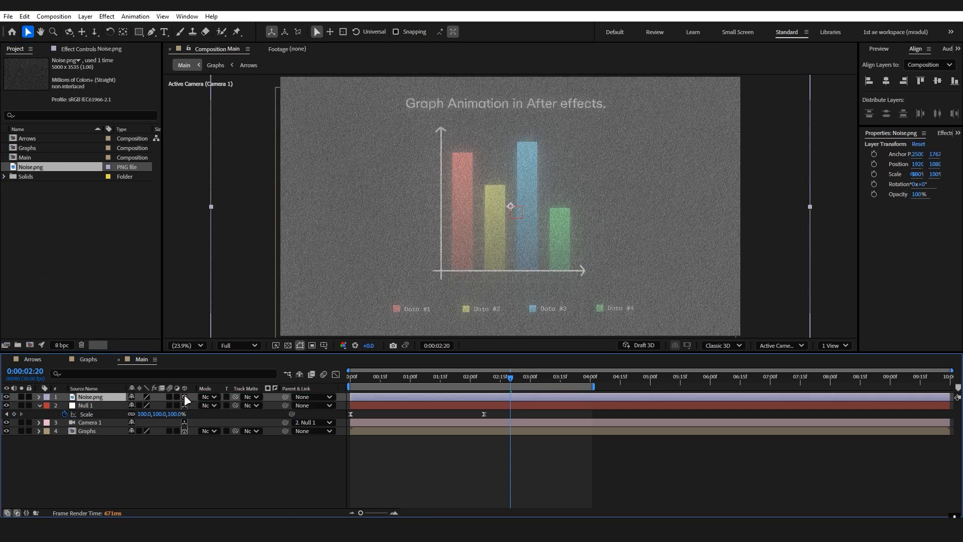
Make the Noise.png layer 3D and set its blending mode to Classic Color Dodge.
left_click(185, 396)
left_click(207, 397)
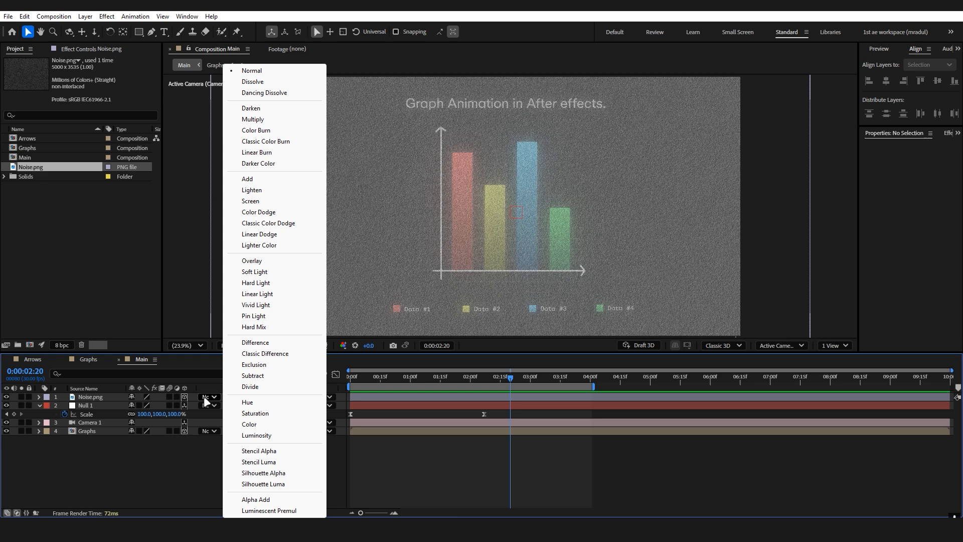
left_click(260, 224)
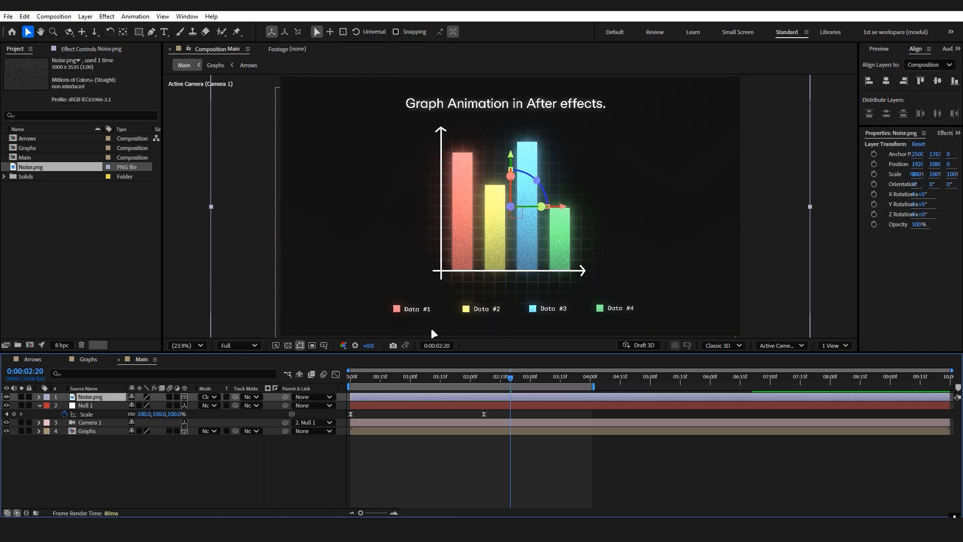
Apply the Curves effect to Noise.png and shape its RGB curve into a gentle S with lowered shadows.
left_click(103, 397)
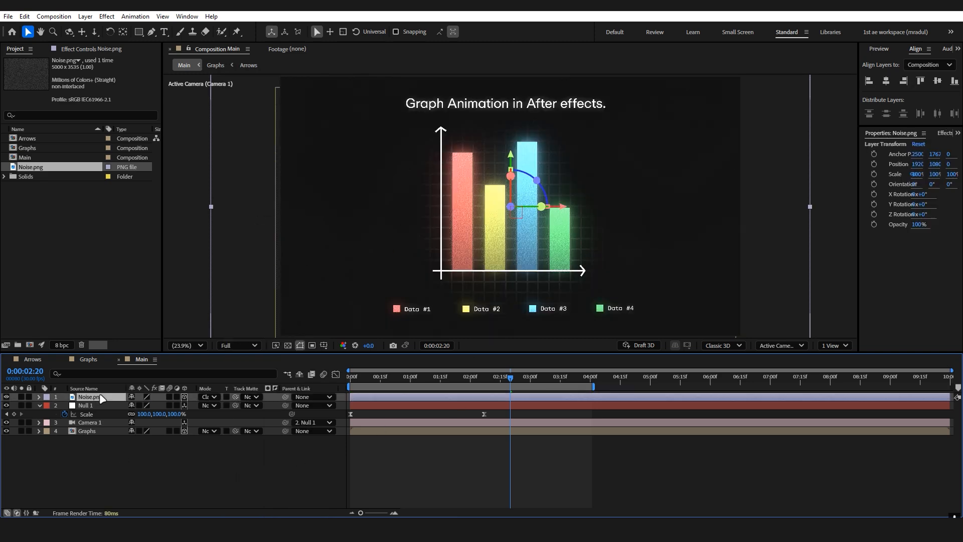
key("ctrl+space")
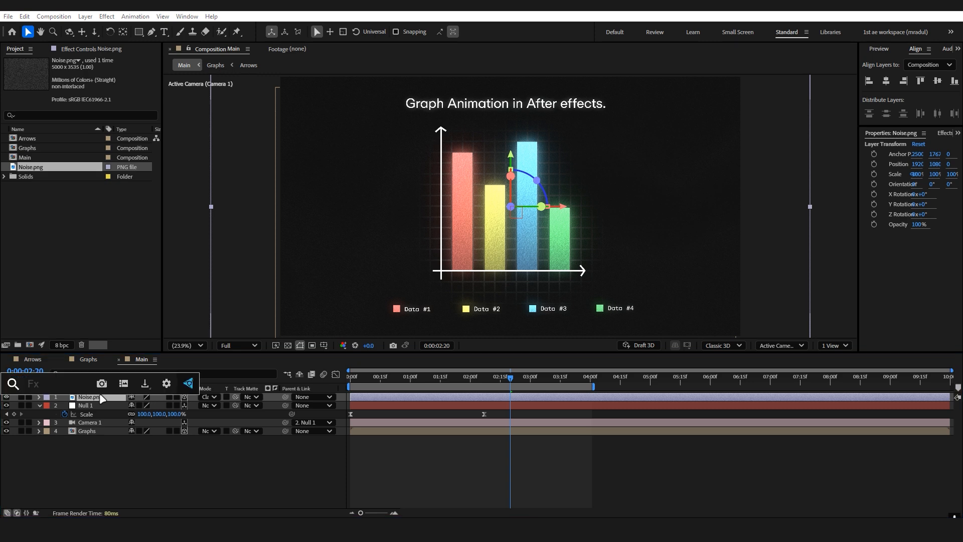
type("curv")
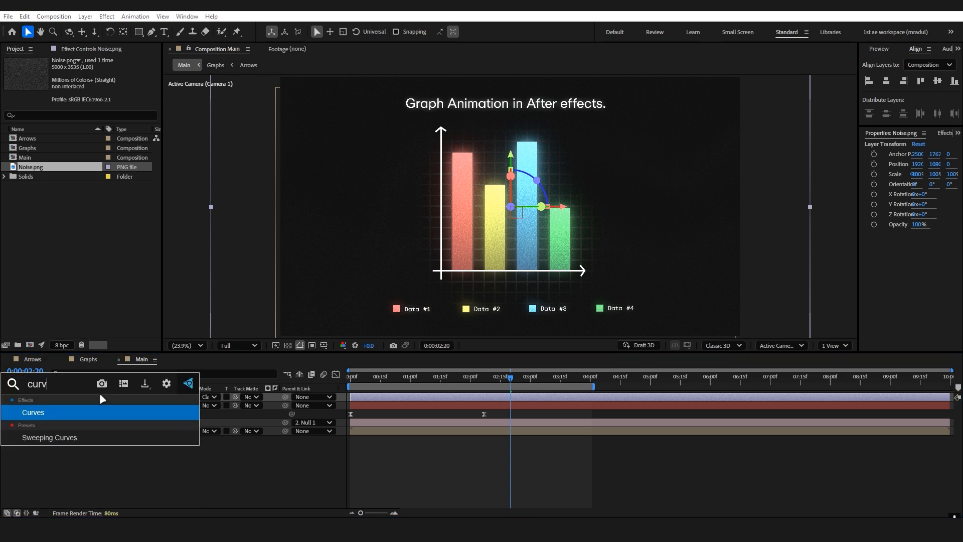
key("Return")
left_click(112, 142)
left_click_drag(54, 201, 65, 203)
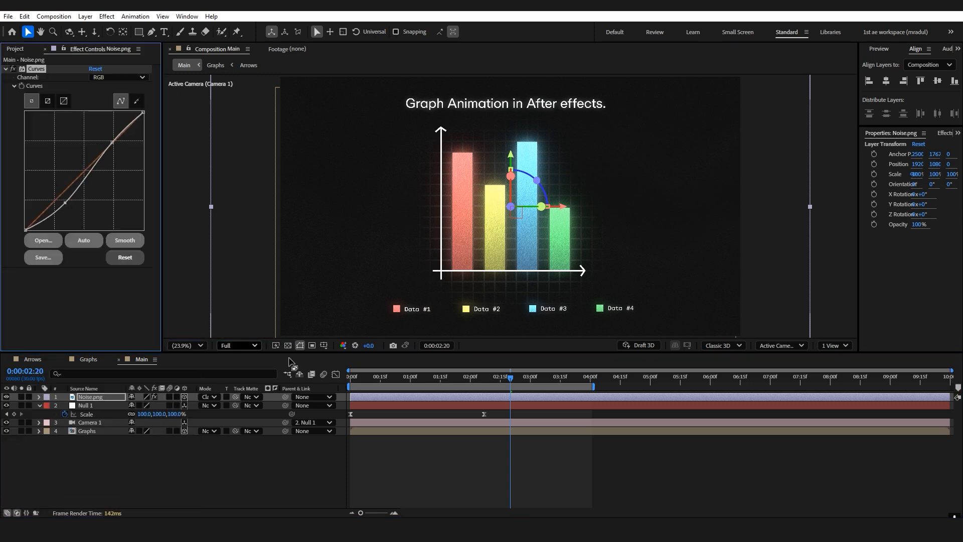
Pull the curve's highlight point down to darken the noise and fine-tune the shadow point, leaving the viewer at Full resolution.
left_click(242, 345)
left_click(244, 413)
left_click_drag(112, 142, 127, 149)
left_click_drag(65, 202, 69, 199)
left_click(249, 344)
left_click(246, 376)
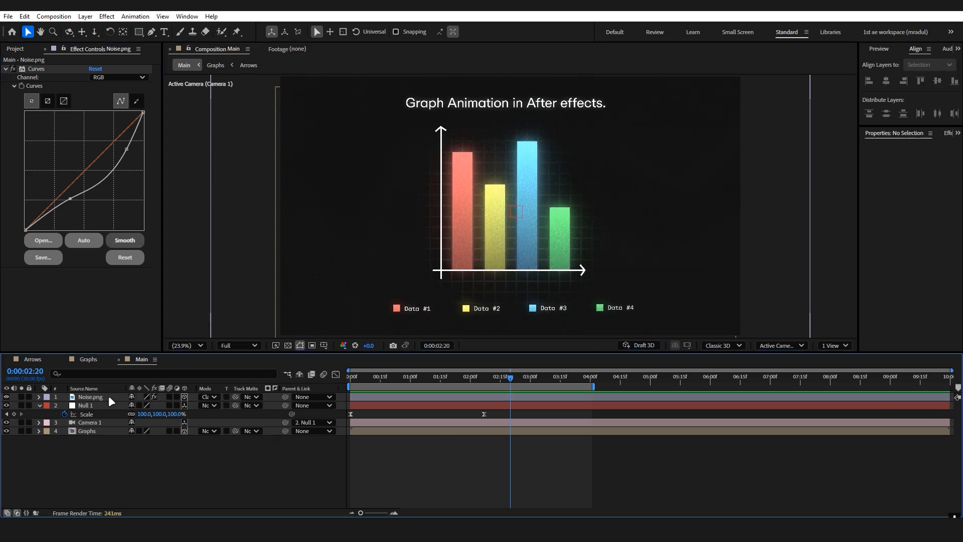
Set the Noise.png layer's opacity to 80%.
left_click(108, 395)
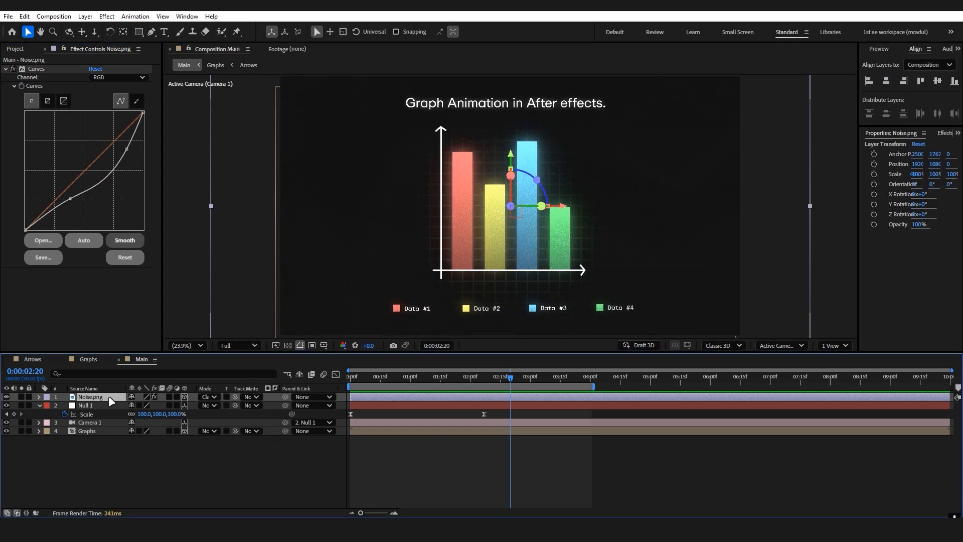
key("t")
mouse_move(133, 405)
left_mouse_down()
mouse_move(151, 408)
mouse_move(149, 416)
mouse_move(142, 406)
left_mouse_up()
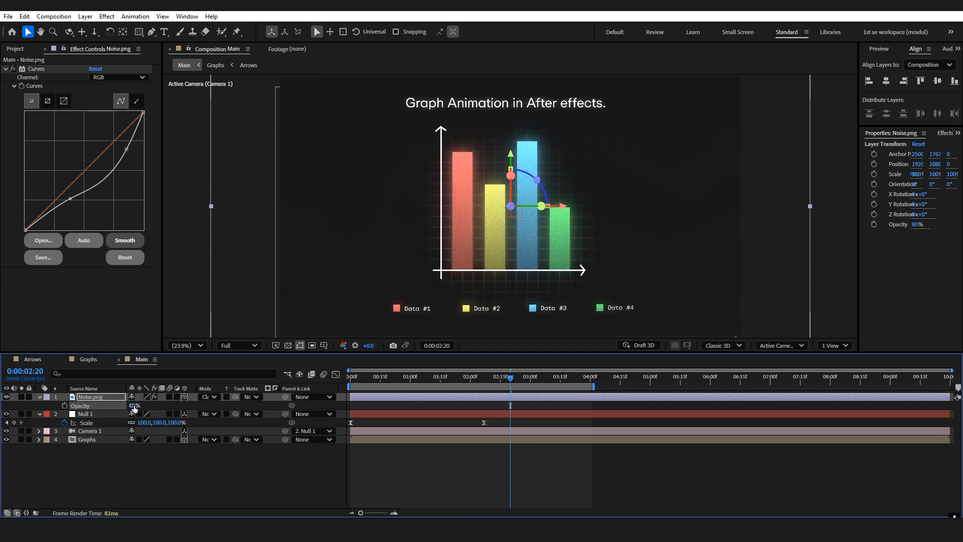
left_click(195, 486)
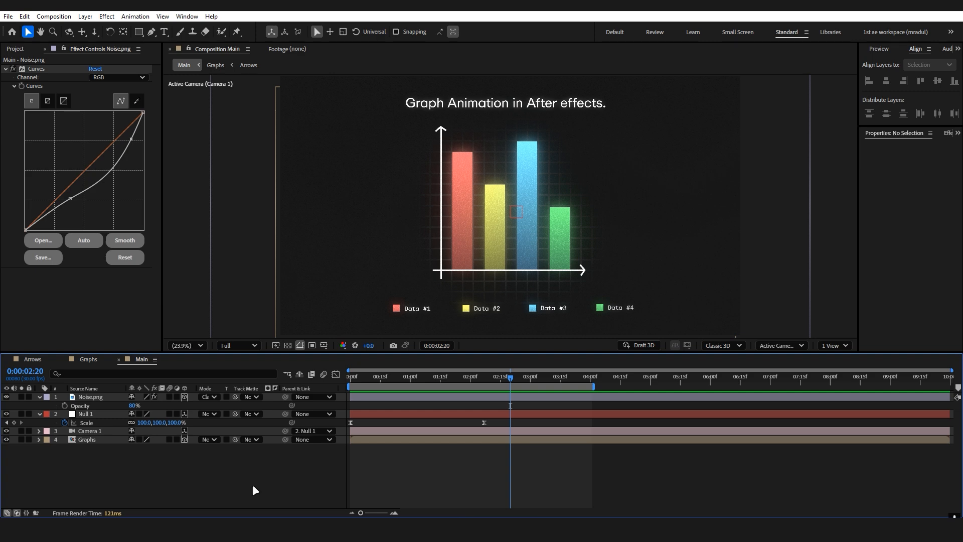
Add four adjustment layers above Noise.png and rename the lowest two blur and shake, from the bottom up.
key("ctrl+alt+y")
key("ctrl+alt+y")
key("ctrl+alt+y")
key("ctrl+alt+y")
left_click(96, 422)
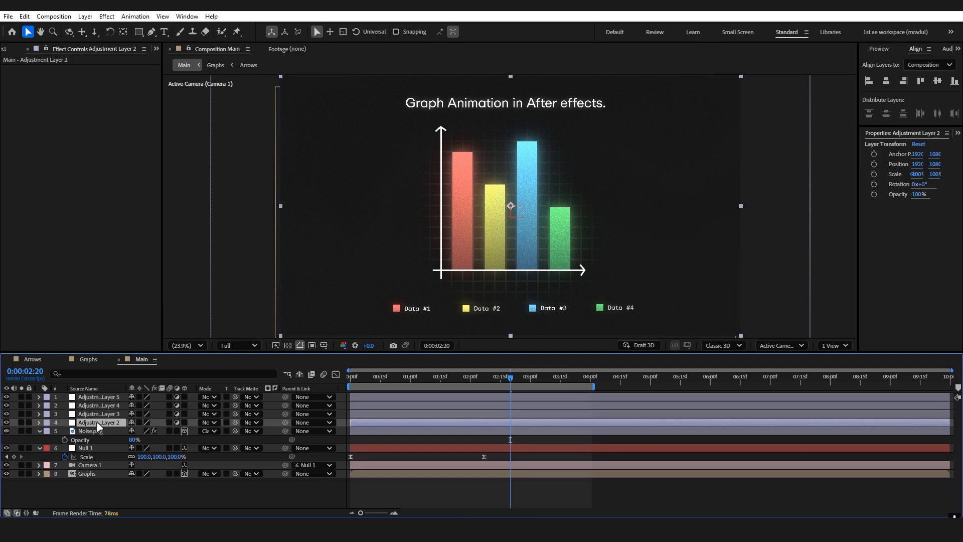
key("Return")
type("blur")
left_click(112, 415)
key("Return")
type("shake")
Rename the remaining two adjustment layers, posterize for the one above shake and CC for the topmost.
left_click(119, 407)
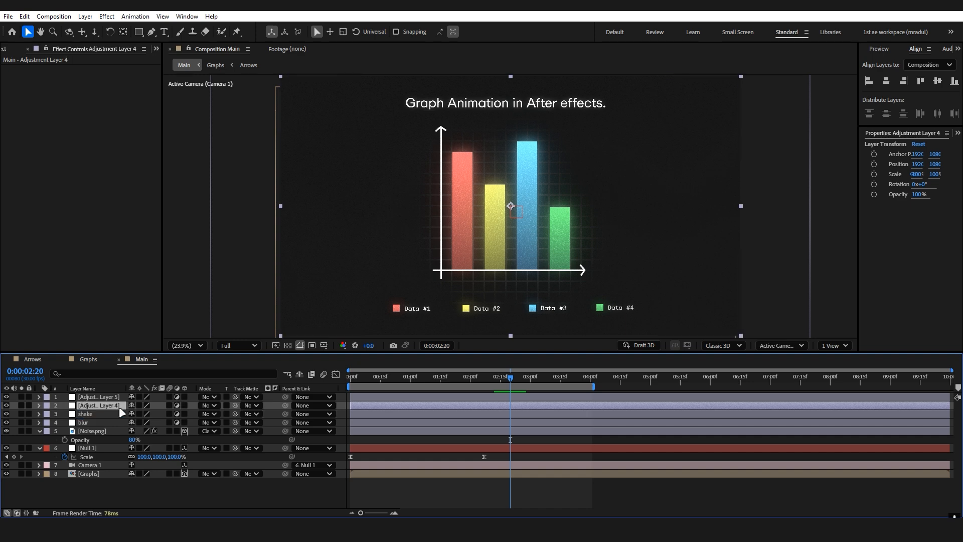
key("Return")
type("posterize")
left_click(116, 395)
key("Return")
type("c")
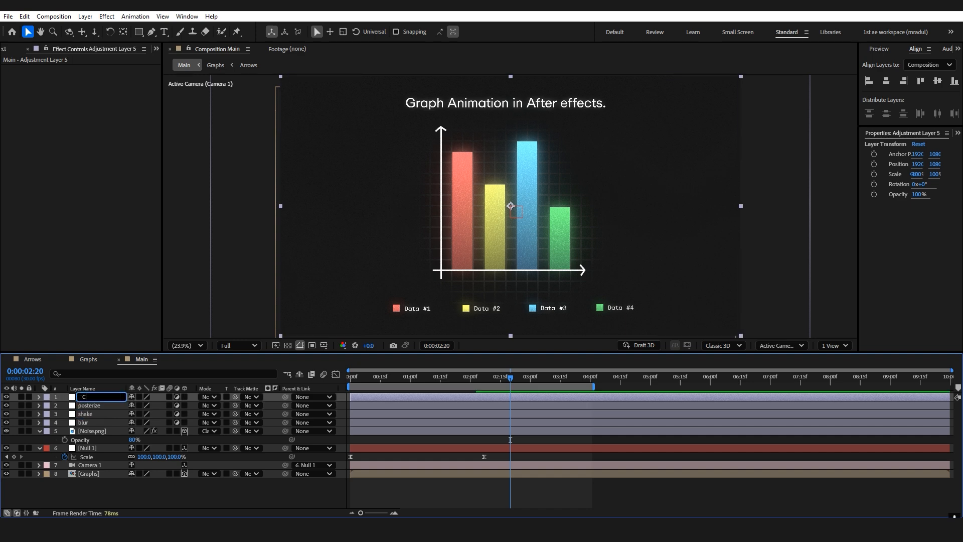
left_click(185, 490)
Apply the Camera Lens Blur effect to the blur adjustment layer.
left_click(106, 422)
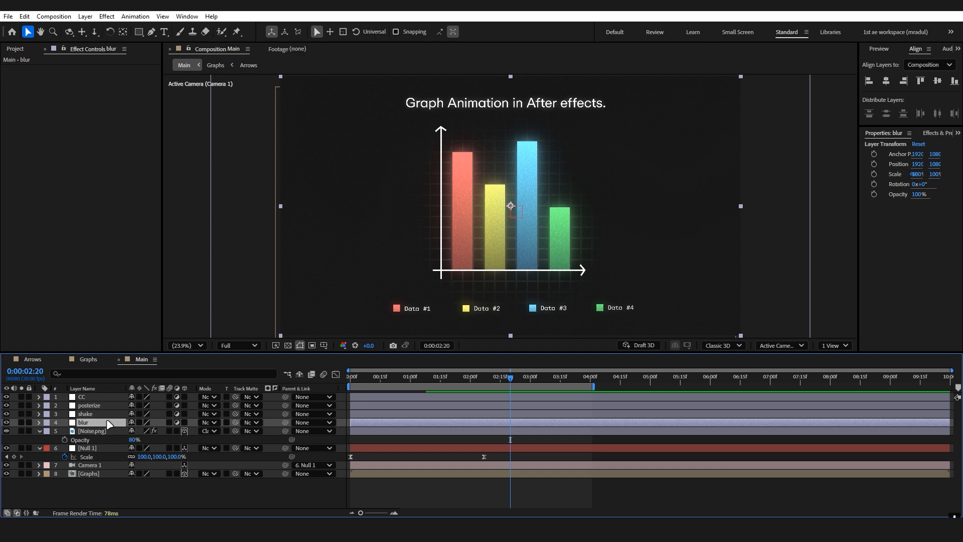
key("ctrl+space")
type("camera")
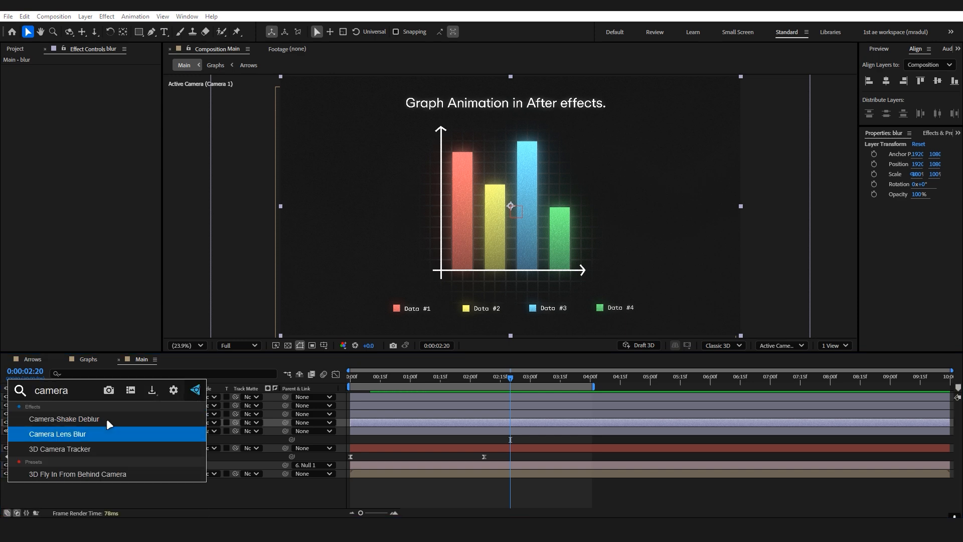
key("Return")
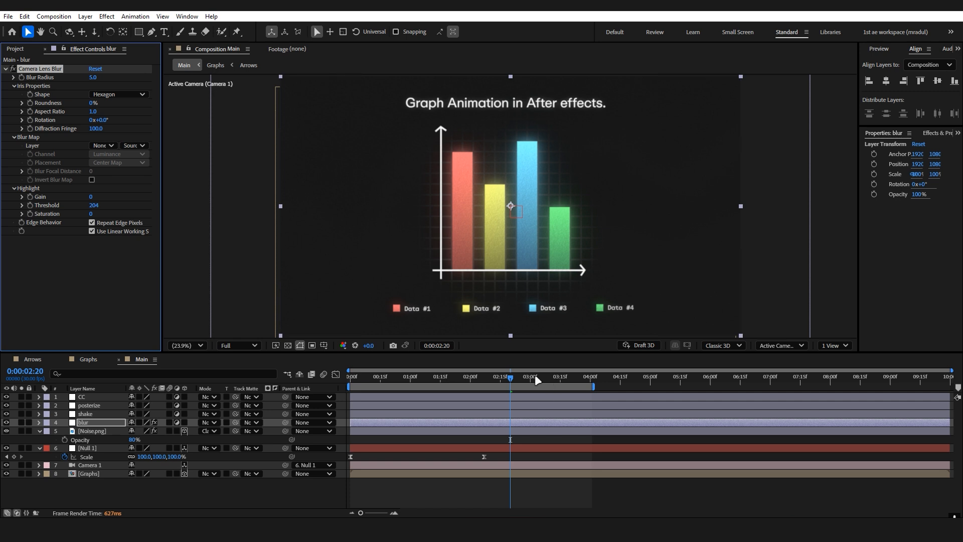
Keyframe the Camera Lens Blur's Blur Radius at 20 on the first frame and reveal the keyframe in the timeline.
key("Home")
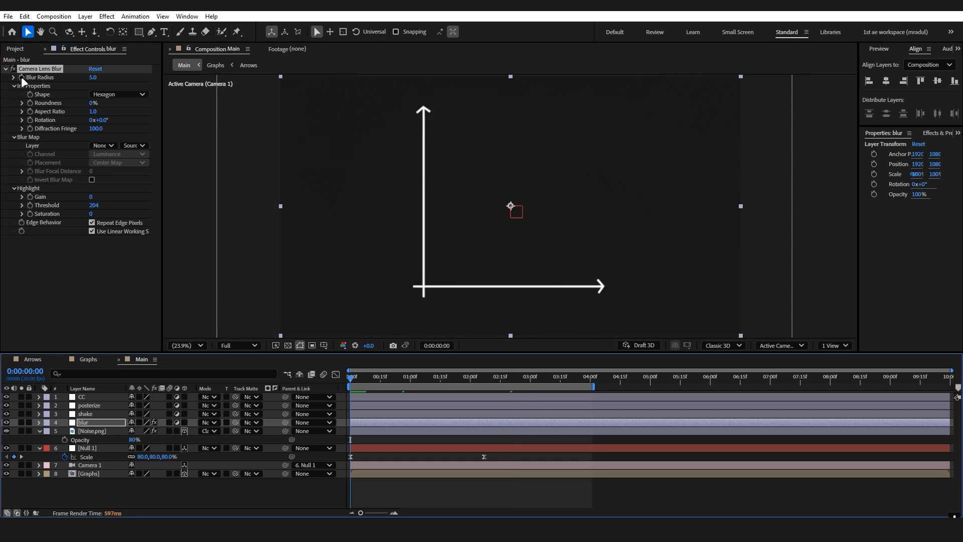
left_click(21, 77)
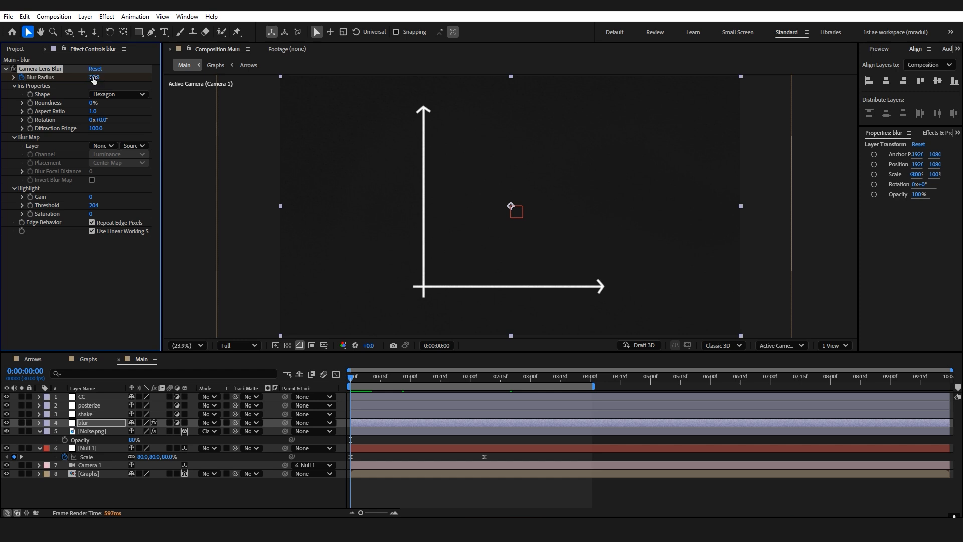
key("u")
scroll(377, 440, "up", 1)
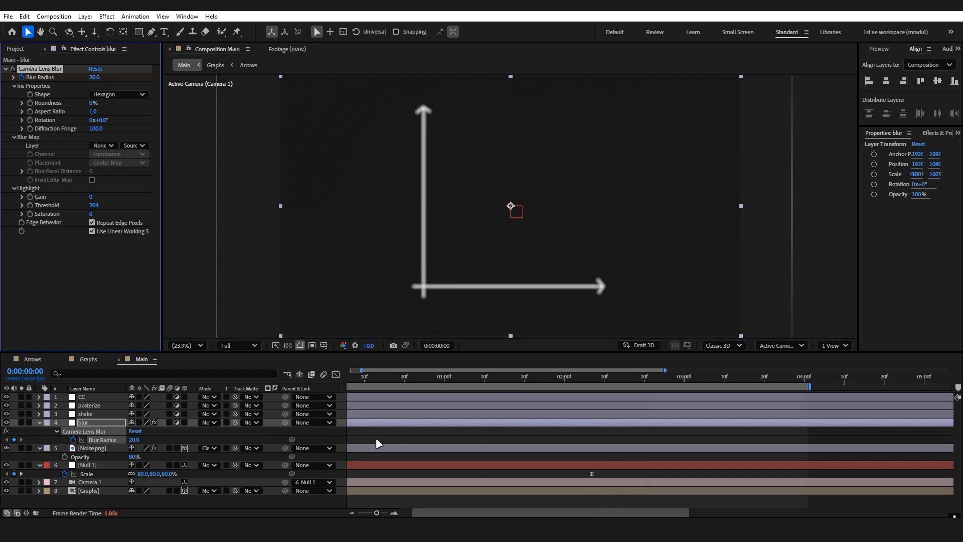
left_click_drag(422, 513, 409, 513)
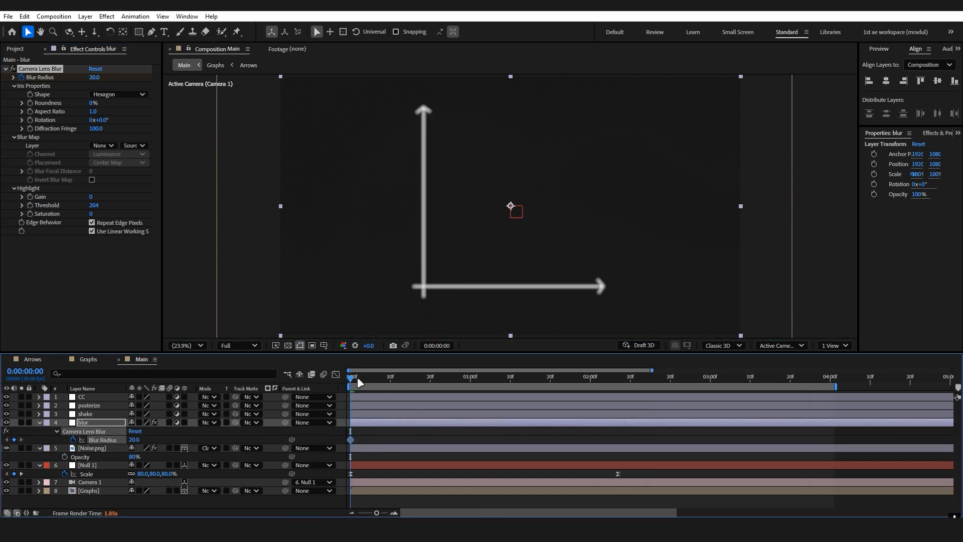
Add a Blur Radius keyframe of 14 at 0:00:00:10.
left_click_drag(360, 382, 391, 382)
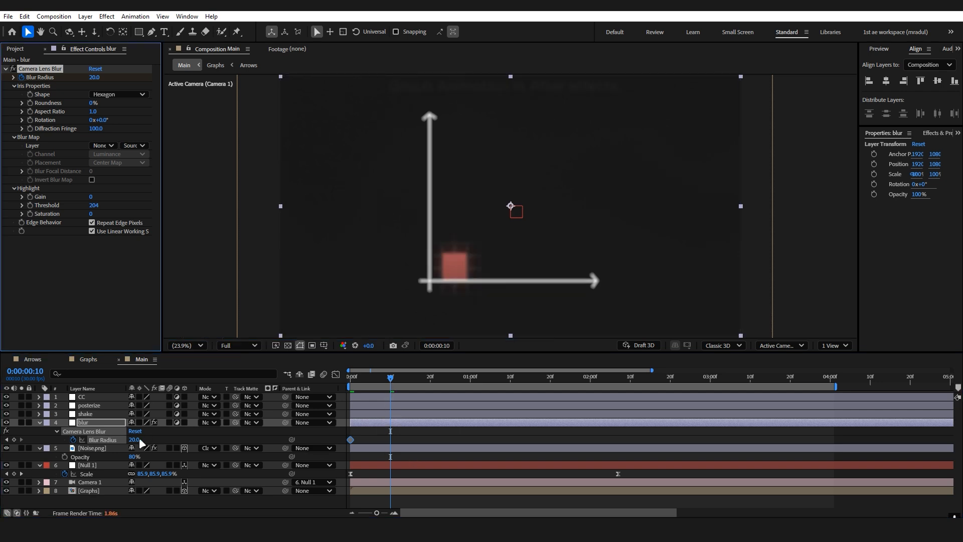
left_click_drag(140, 440, 142, 447)
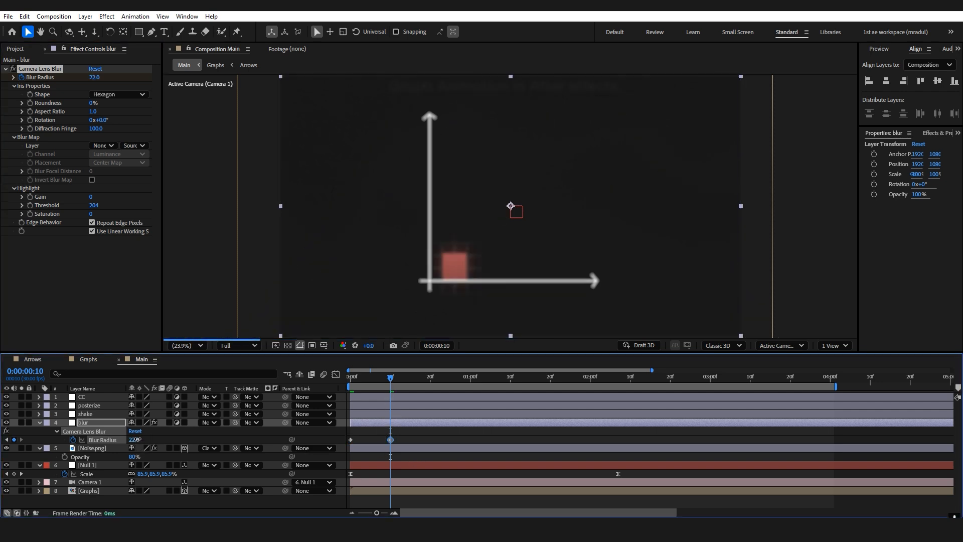
left_click(137, 439)
type("14")
key("Return")
Add Blur Radius keyframes of 5 at 0:00:00:20, 14 at 0:00:01:00 and 0 at 0:00:01:10.
left_click_drag(394, 380, 431, 380)
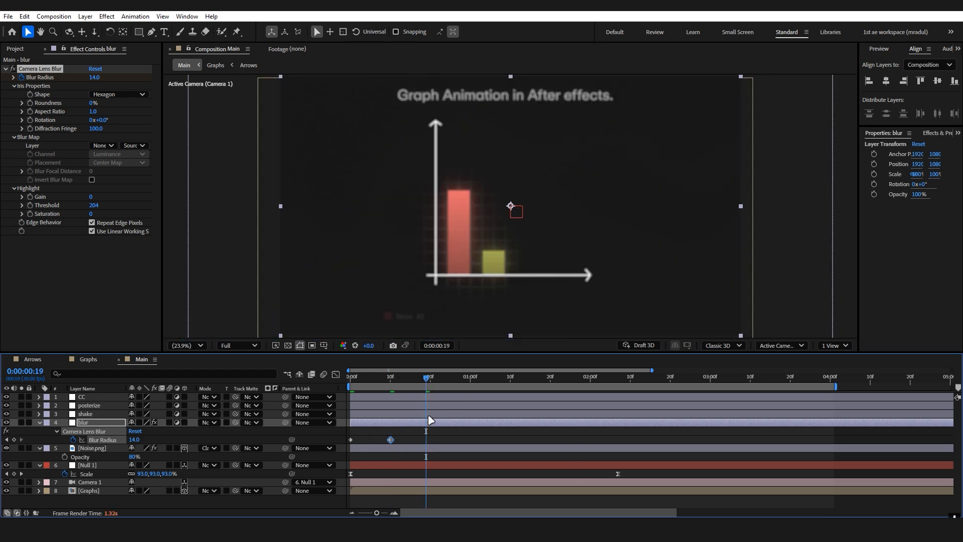
left_click(134, 439)
type("5")
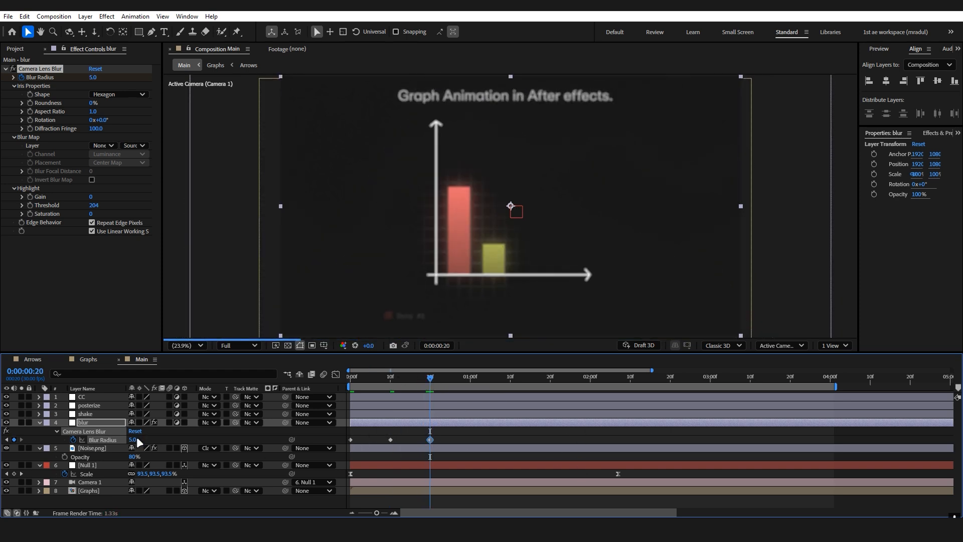
left_click_drag(432, 387, 472, 388)
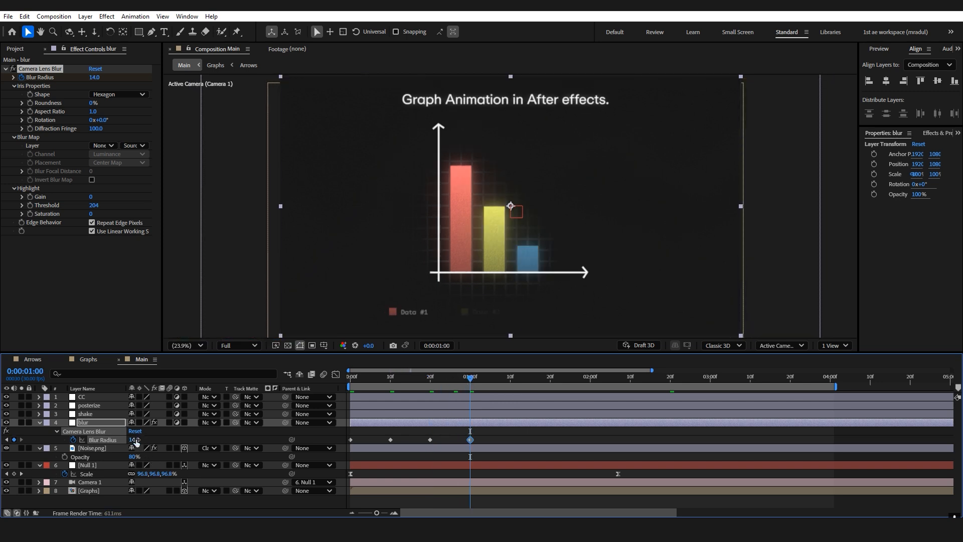
left_click(512, 388)
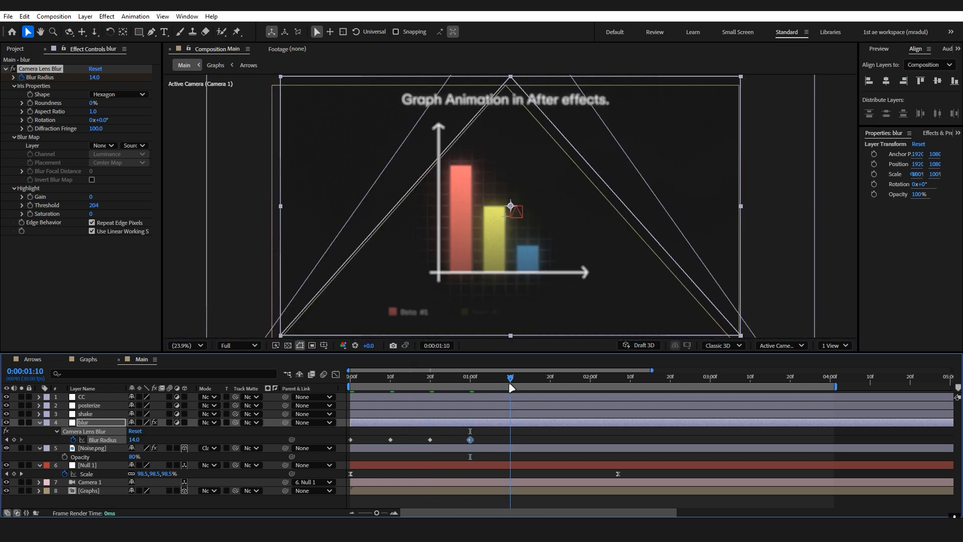
left_click(137, 440)
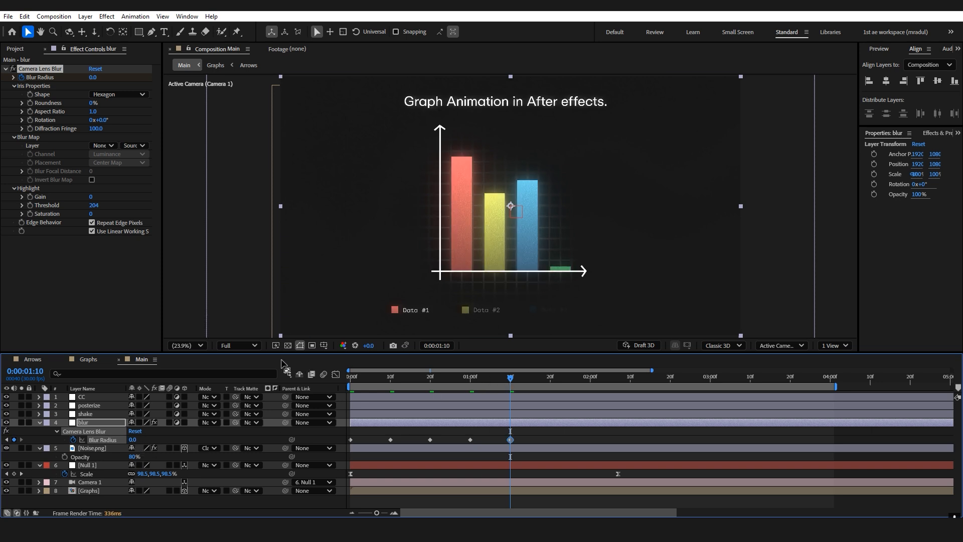
Lower the viewer resolution to Quarter and preview the flickering blur animation.
left_click(238, 345)
left_click(239, 414)
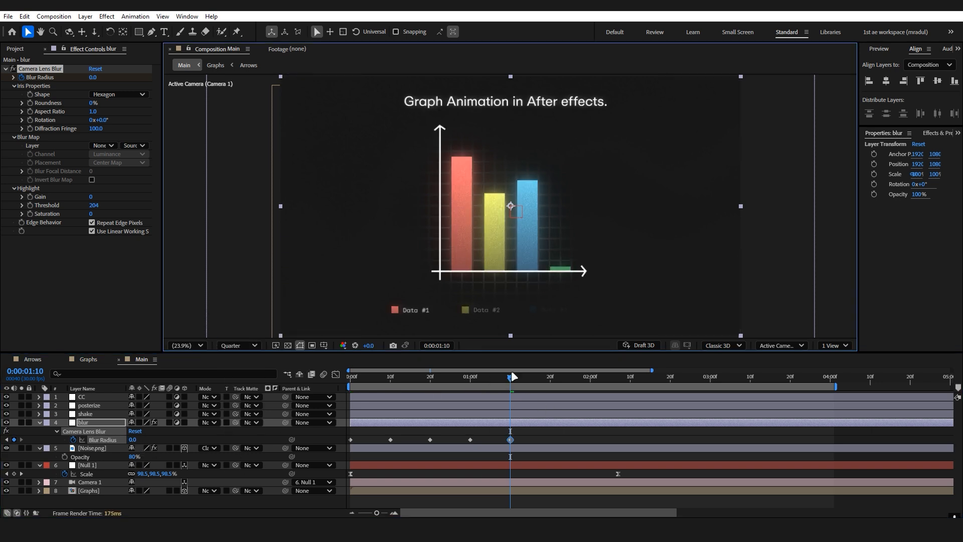
left_click_drag(512, 376, 556, 377)
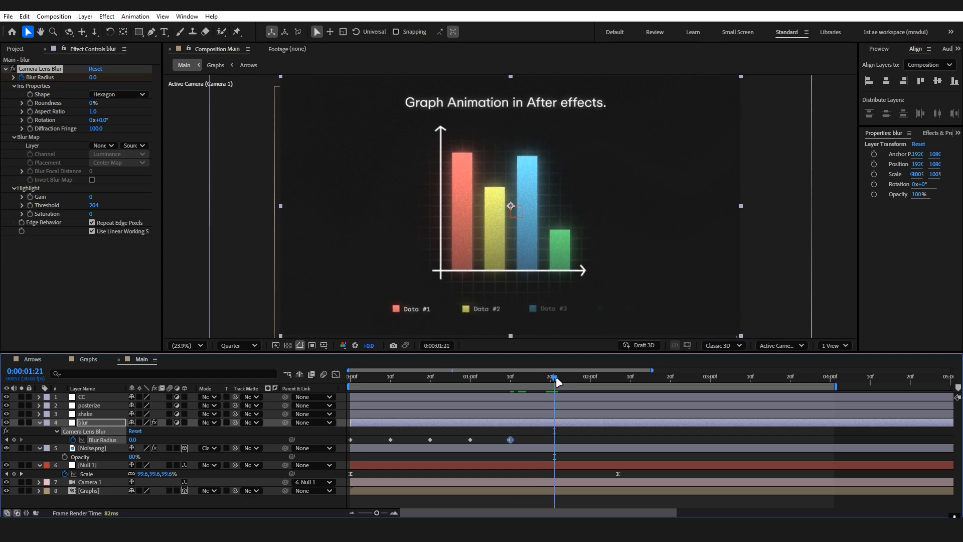
key("space")
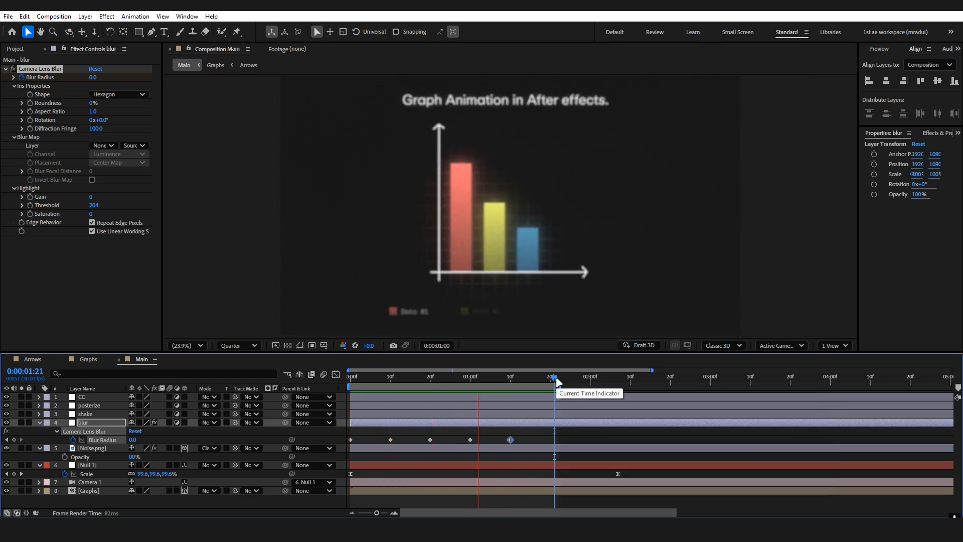
key("space")
Compress all Blur Radius keyframes proportionally so the last one falls at about frame 26, and play the result.
left_click_drag(534, 436, 347, 445)
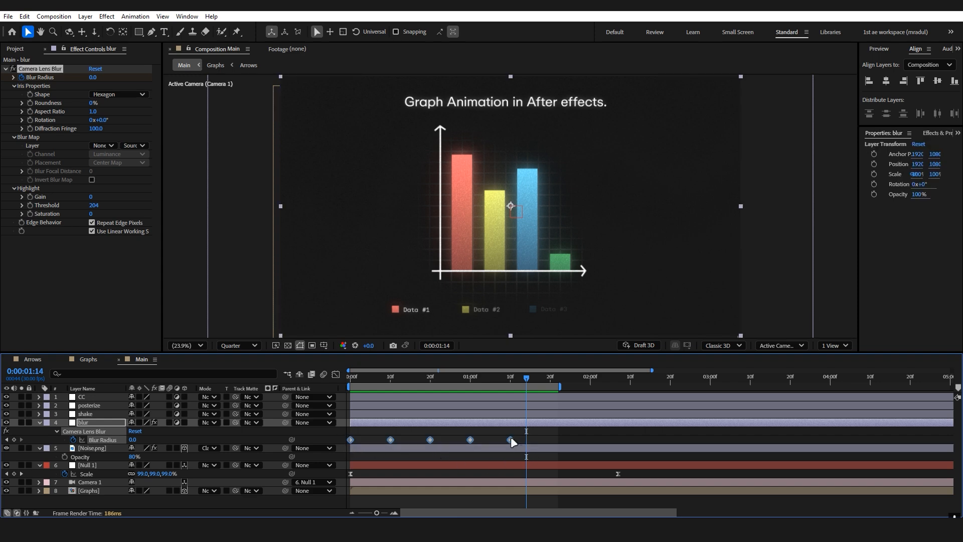
left_click_drag(509, 442, 464, 442)
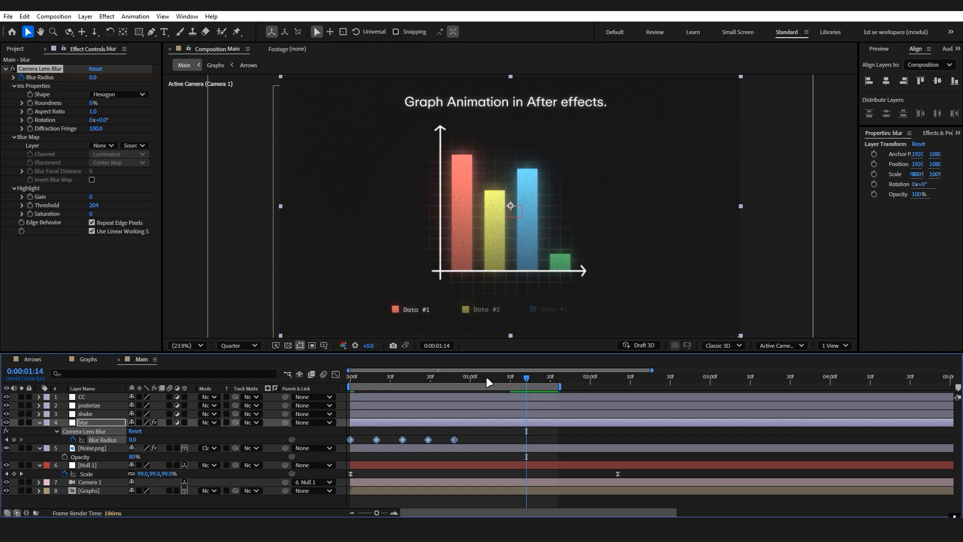
key("space")
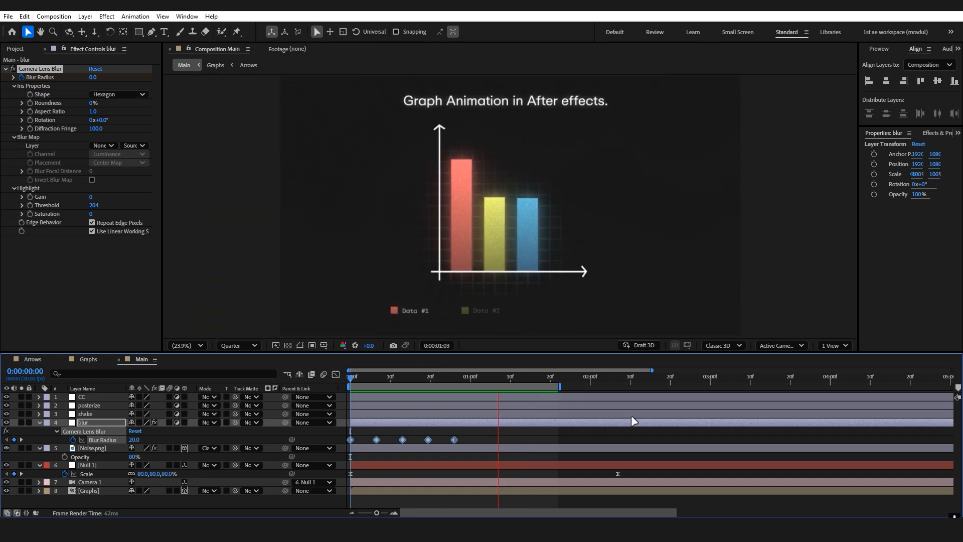
Apply the Transform effect to the shake adjustment layer.
left_click(95, 415)
key("ctrl+space")
type("tra")
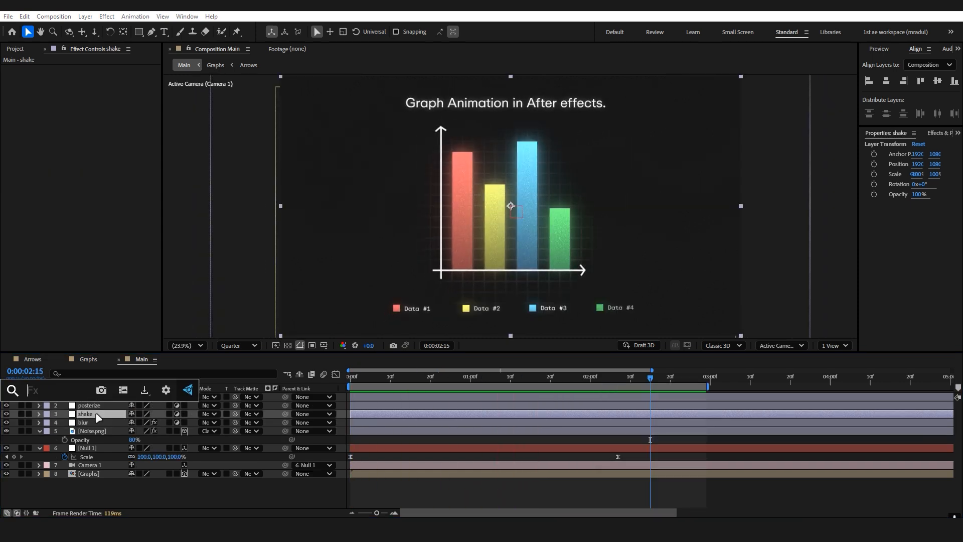
key("Return")
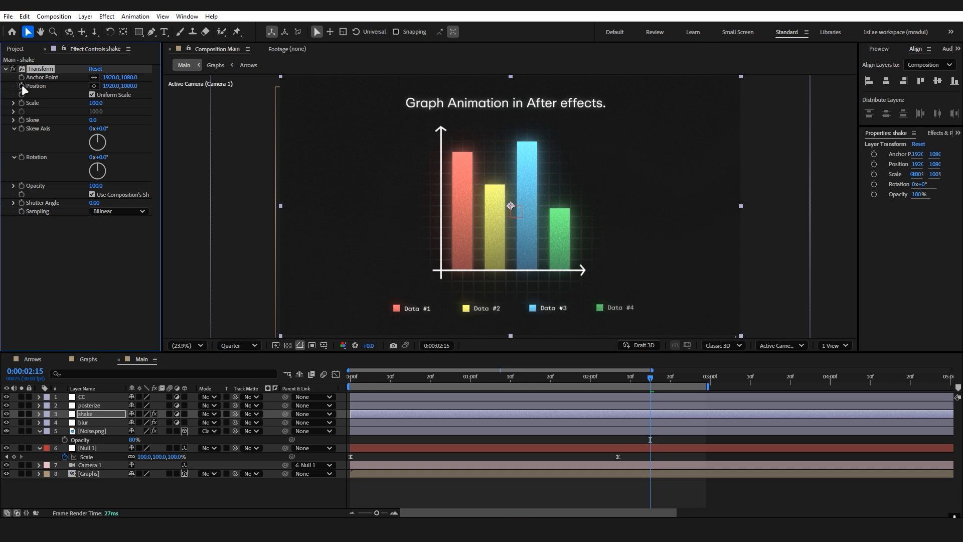
Add the expression wiggle(5,2) to the Transform effect's Position on the shake layer and preview from the start.
left_click(23, 85, "alt")
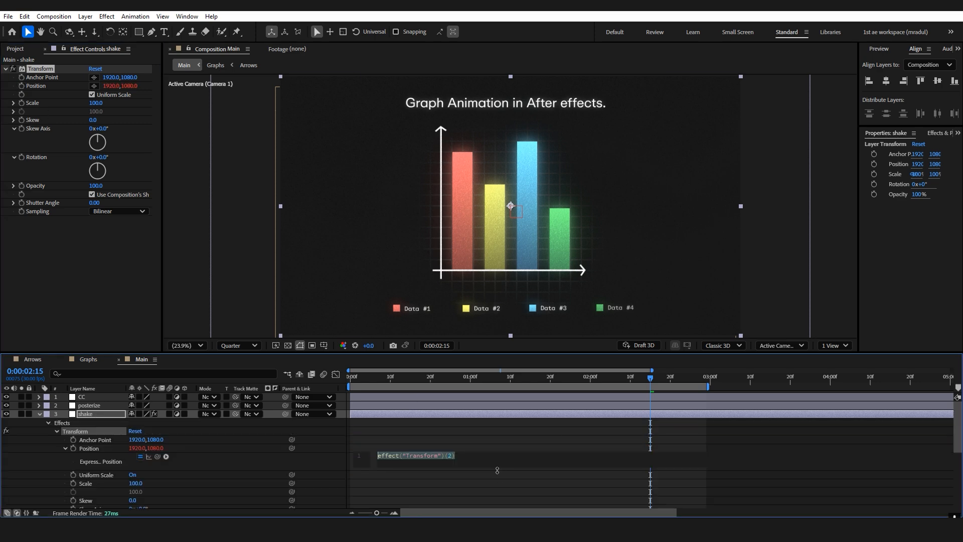
type("wiggl")
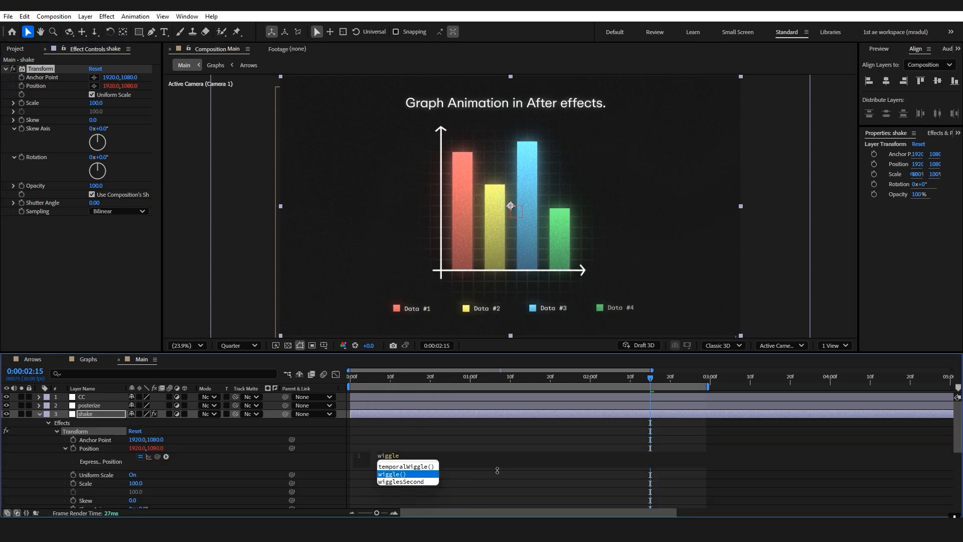
type("e")
key("Return")
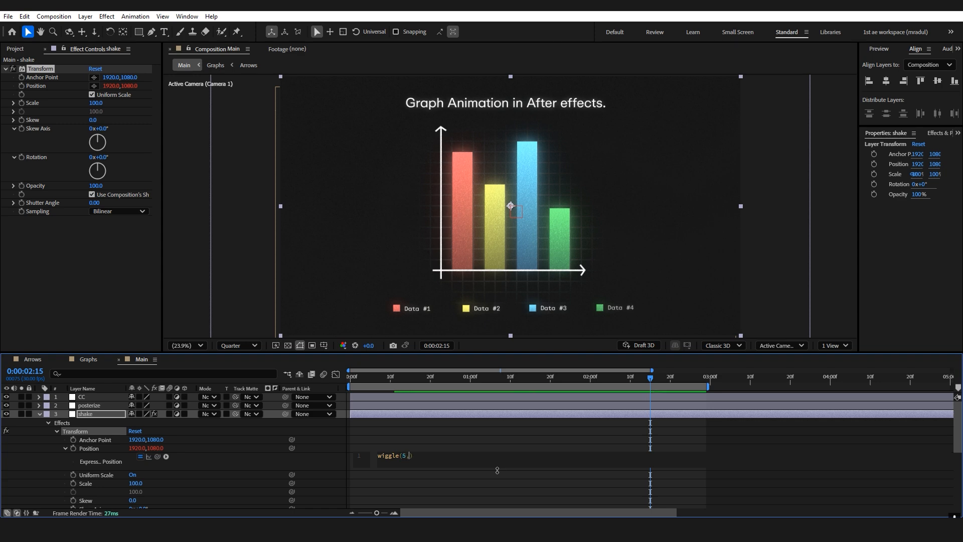
left_click(448, 439)
left_click_drag(462, 379, 347, 379)
key("space")
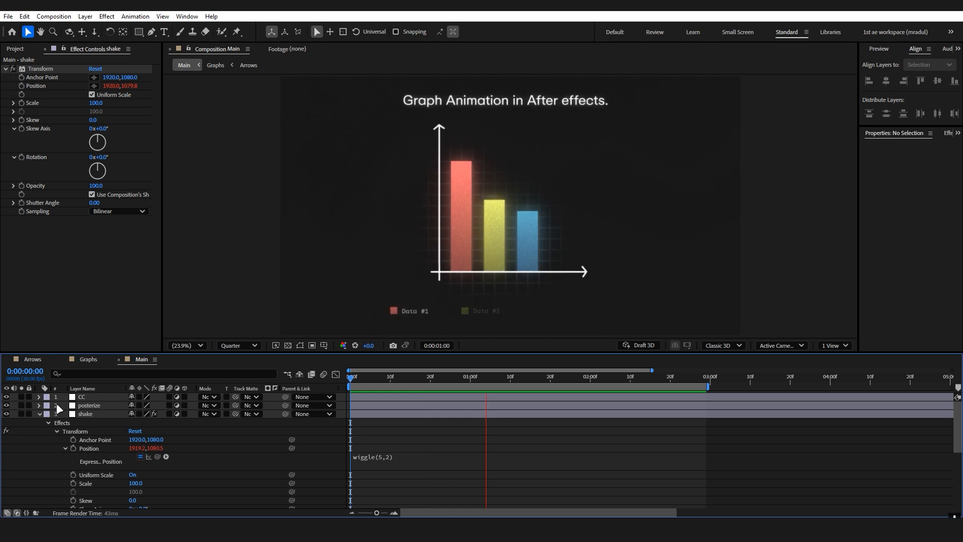
Apply Posterize Time to the posterize layer with a frame rate of 10 and preview the animation.
left_click(114, 405)
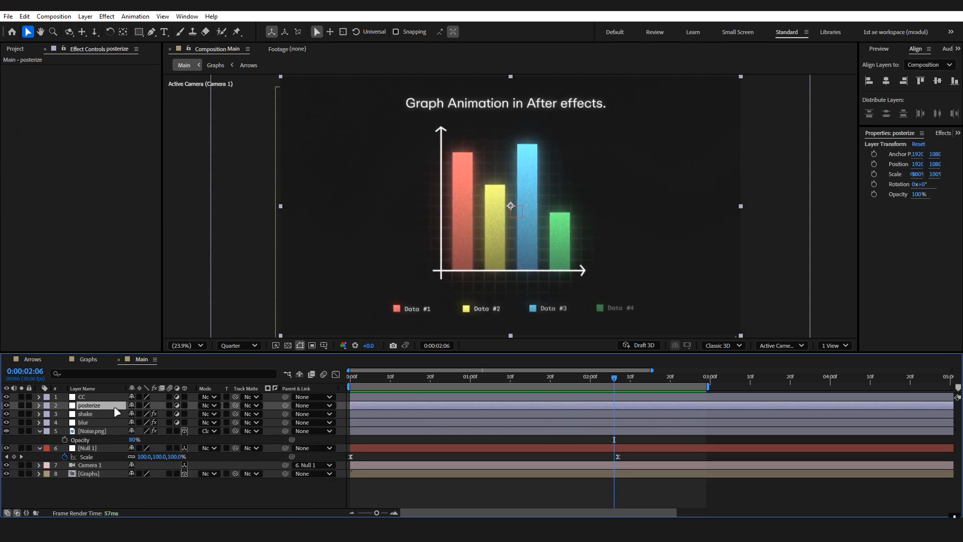
key("ctrl+space")
type("pos")
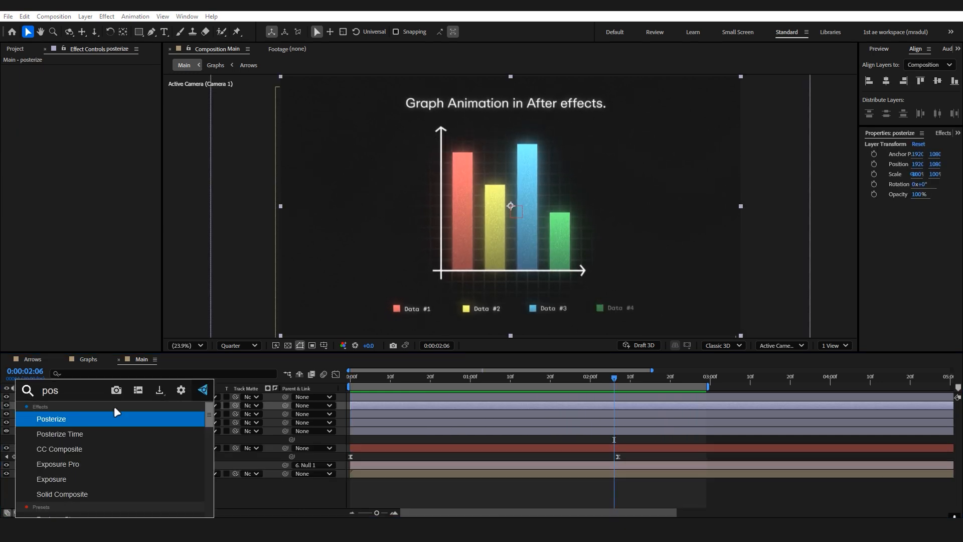
key("Down")
key("Return")
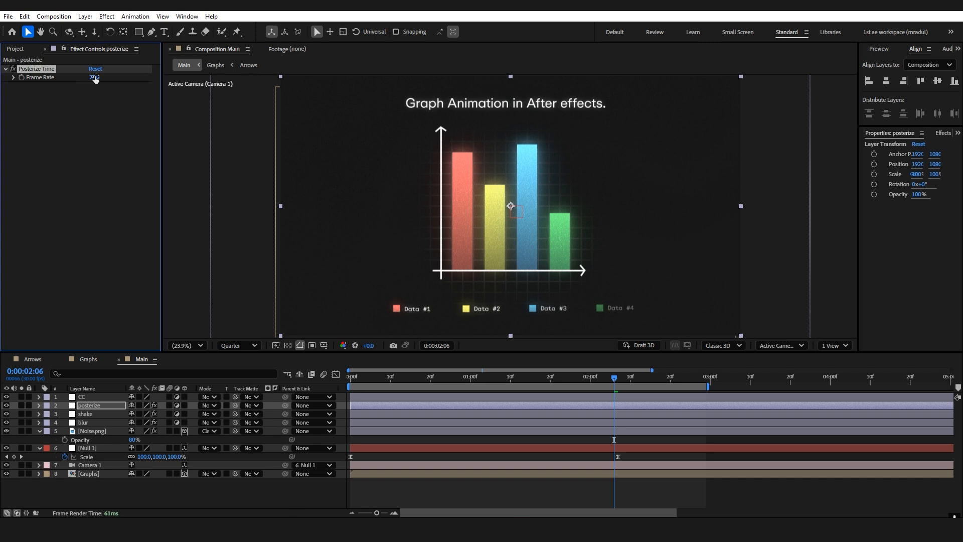
type("10")
key("Return")
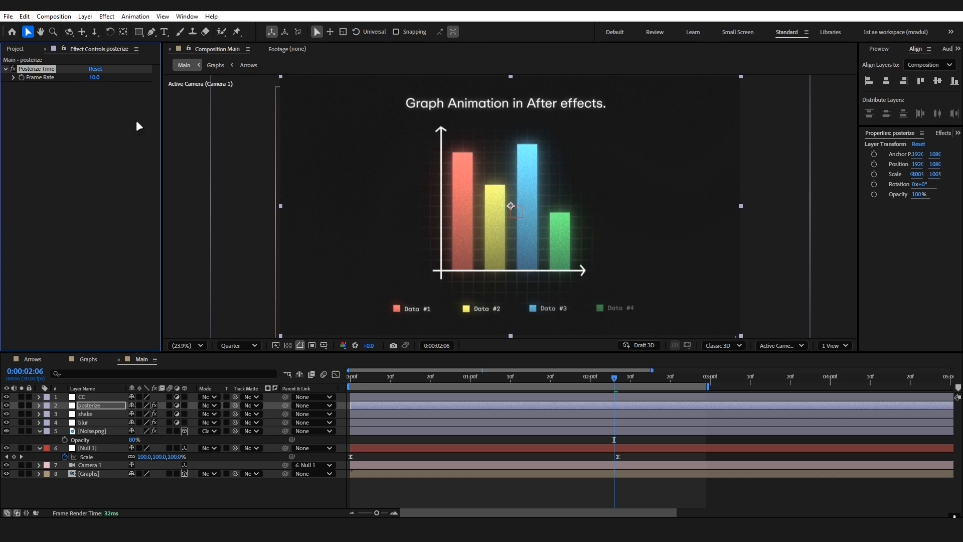
left_click(329, 499)
key("space")
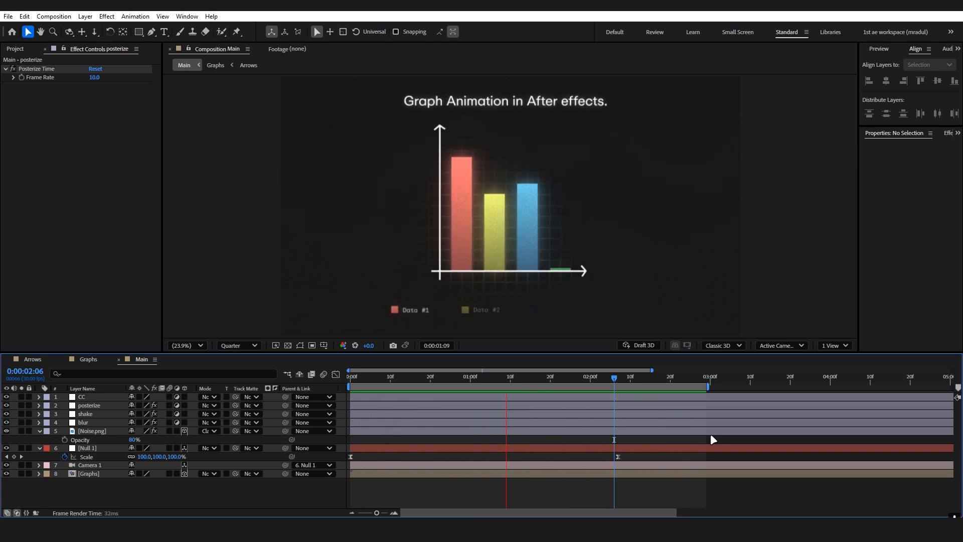
key("space")
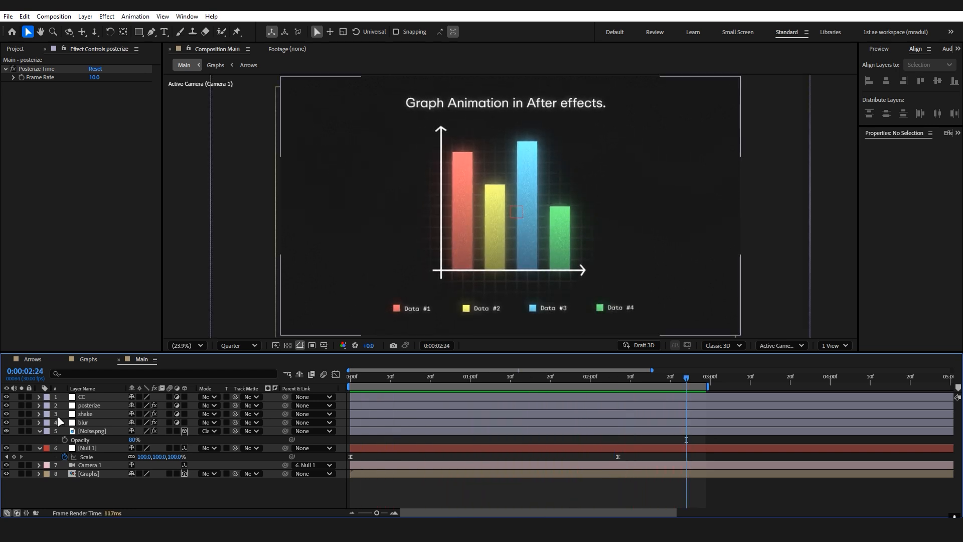
Apply the Vibrance effect to the CC adjustment layer.
left_click(93, 396)
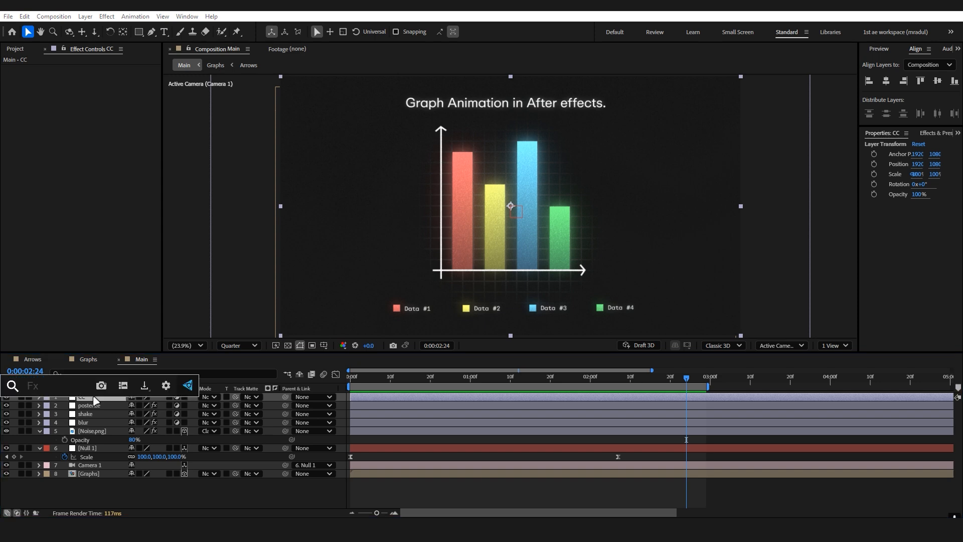
key("ctrl+space")
type("vibr")
key("Return")
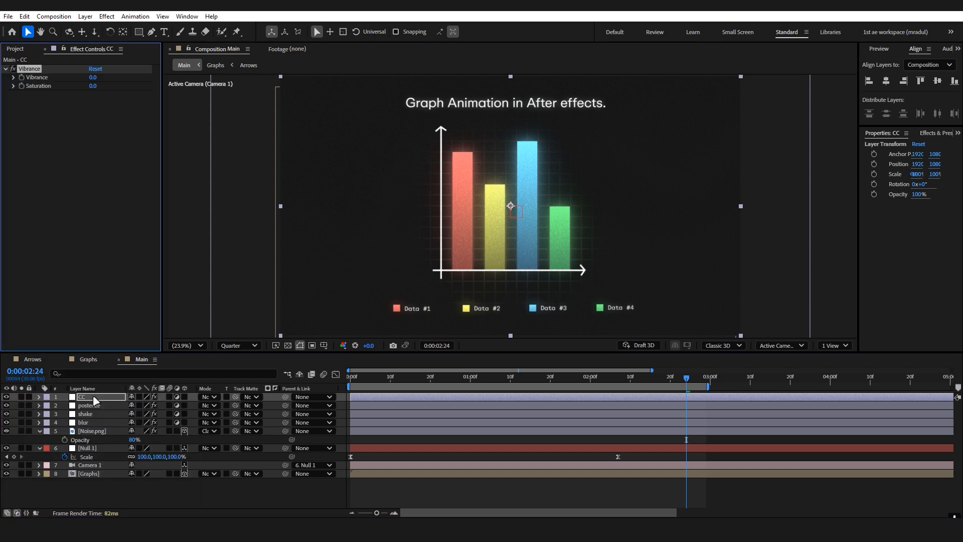